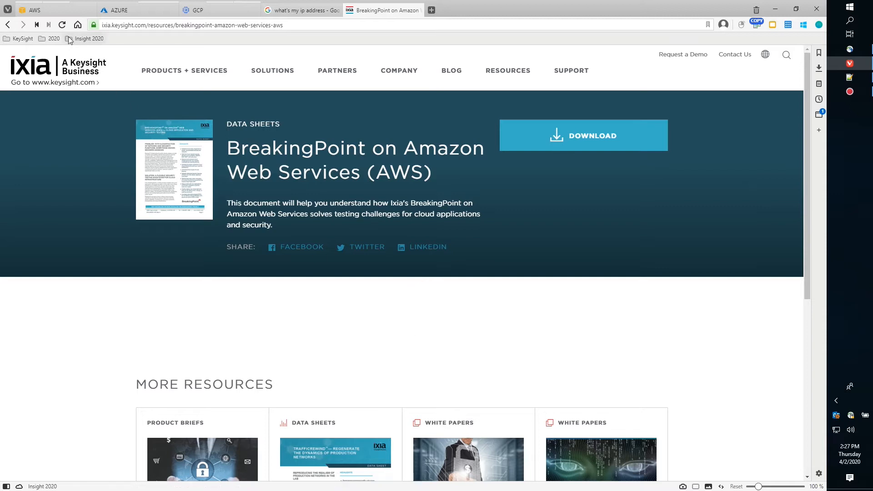
Move from the CloudFormation stacks to the EC2 Instances page and start launching a new instance.
mouse_move(46, 11)
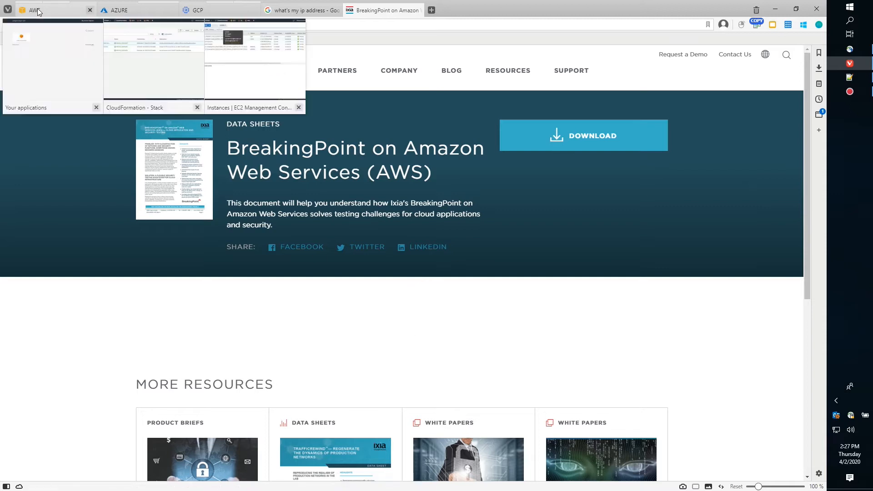
click(127, 81)
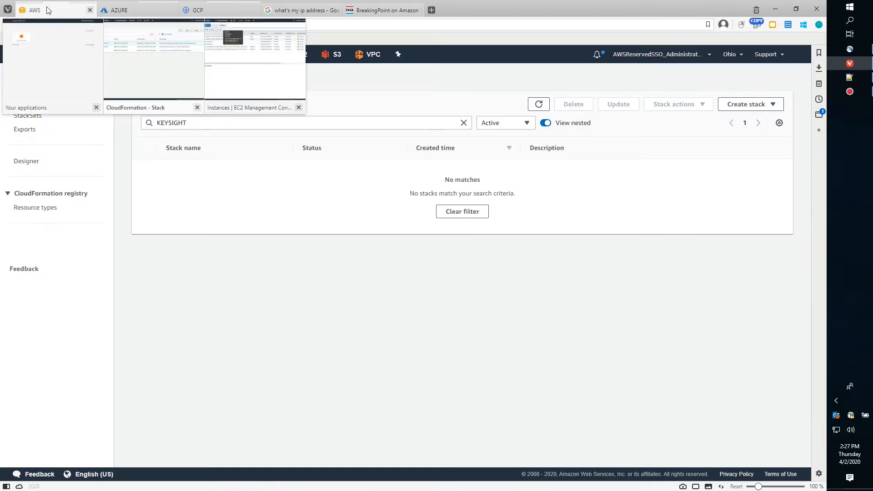
click(241, 86)
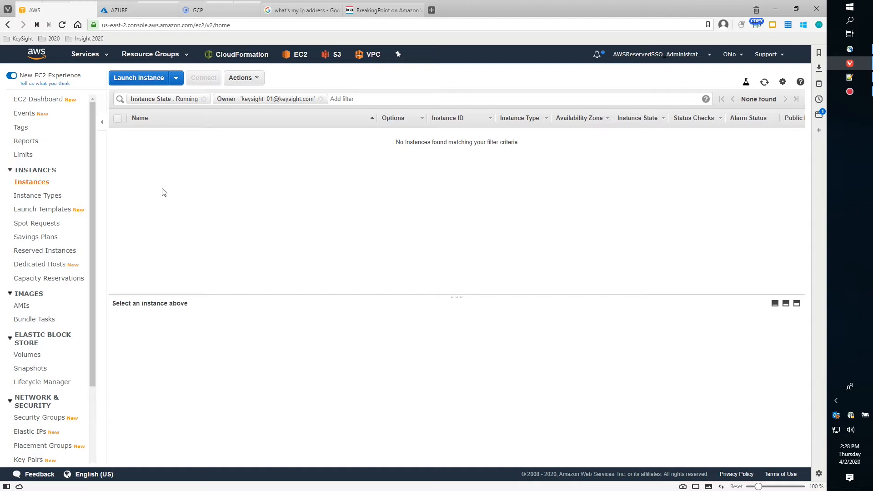
click(133, 80)
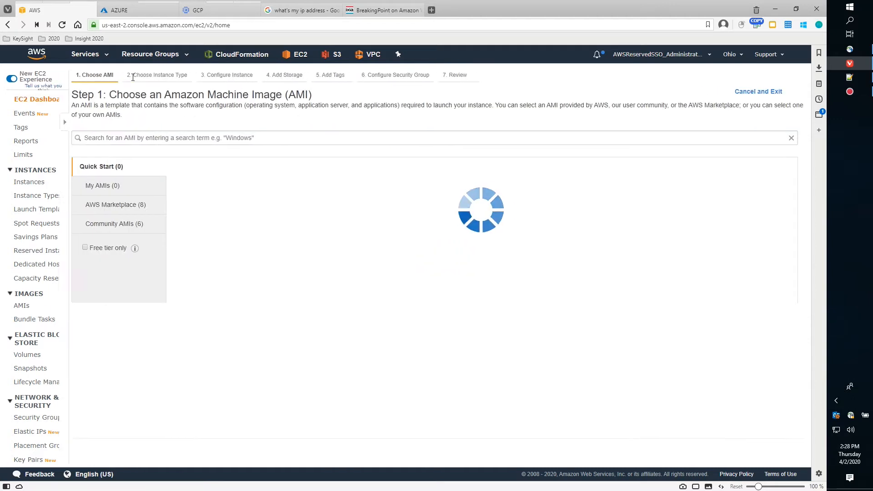
Search the AMI catalog for 'ixia breakingpoint' and show the Community AMIs results.
click(137, 128)
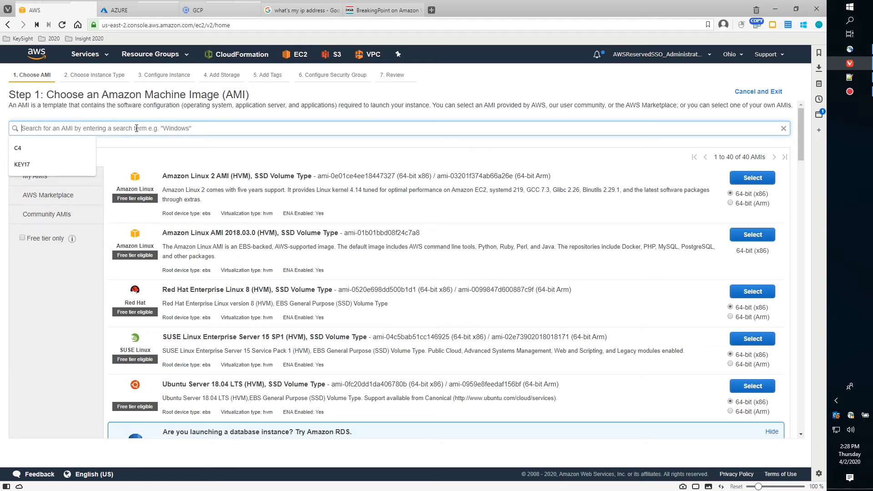
text(ixia)
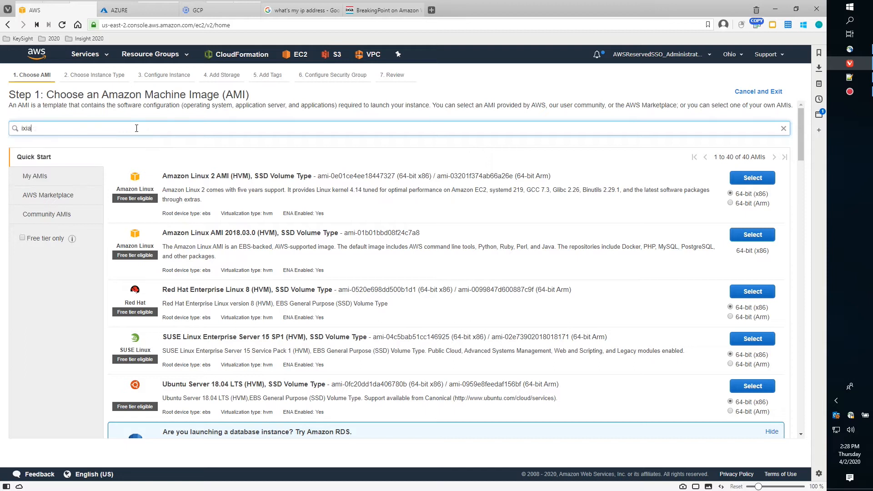
text( breakingpoint)
key(Return)
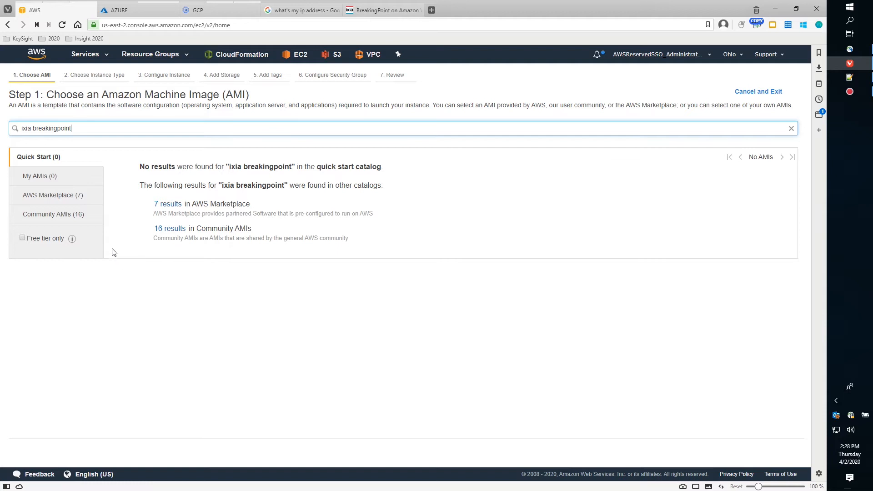
click(53, 216)
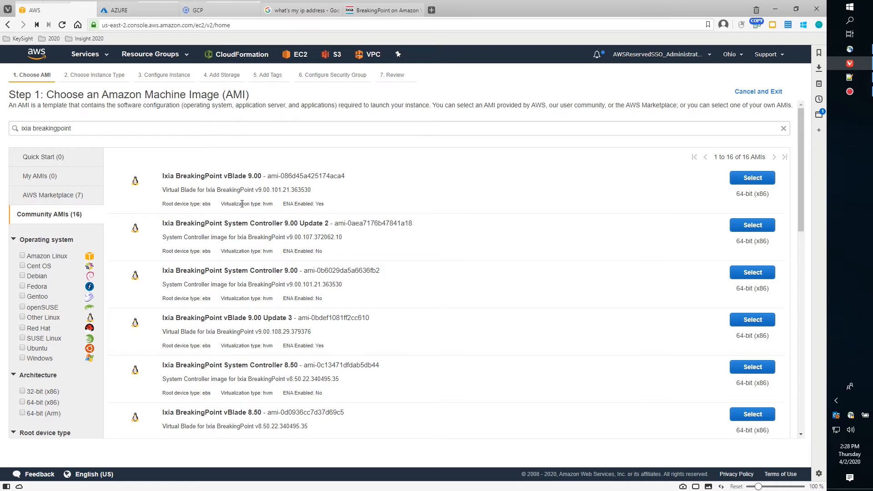
Refine the search to 'ixia breakingpoint 9.00' and highlight vBlade in the first image's name.
click(150, 131)
text(9)
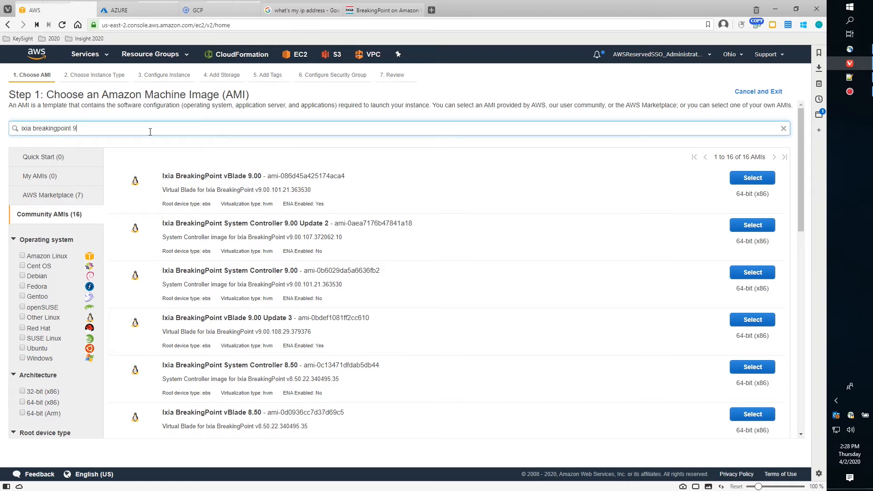
text(.00)
key(Return)
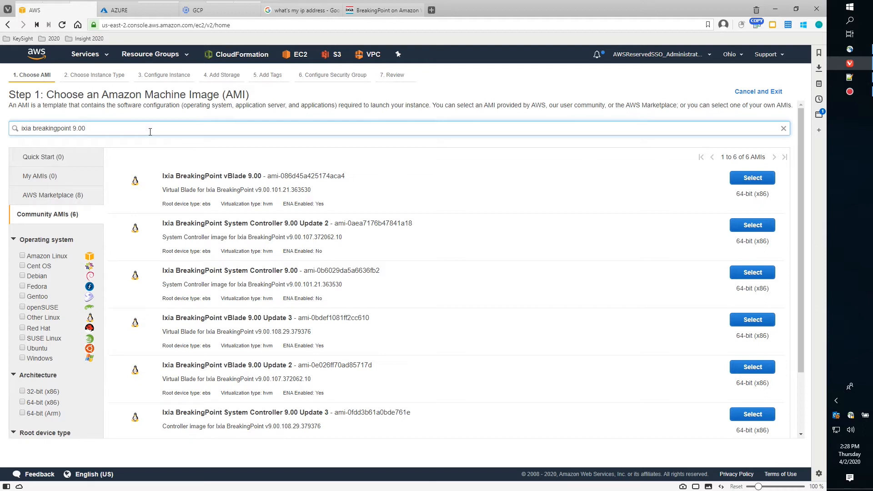
drag(223, 176, 247, 175)
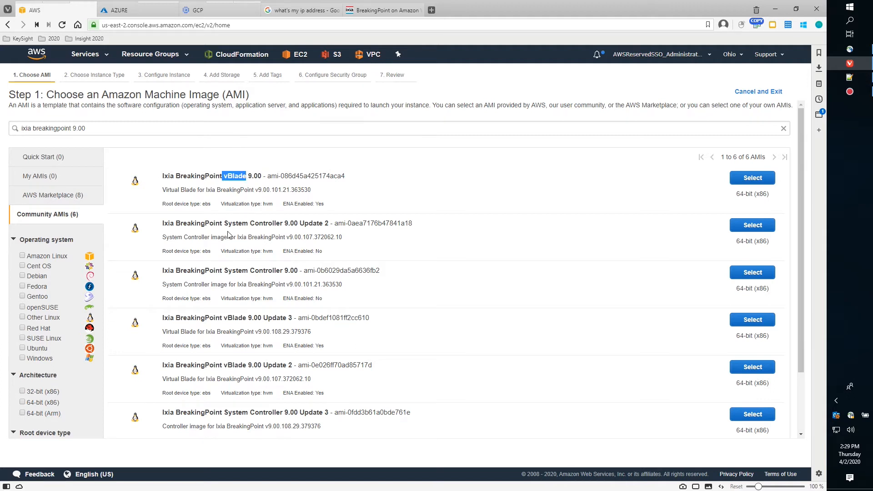
Highlight the System Controller and vBlade names and the vBlade AMI id, then exit the launch wizard.
drag(226, 225, 278, 225)
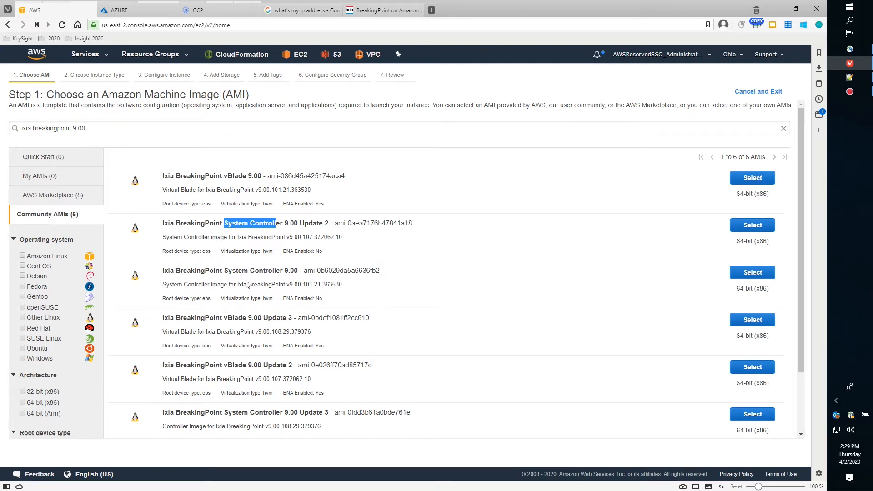
drag(225, 271, 283, 272)
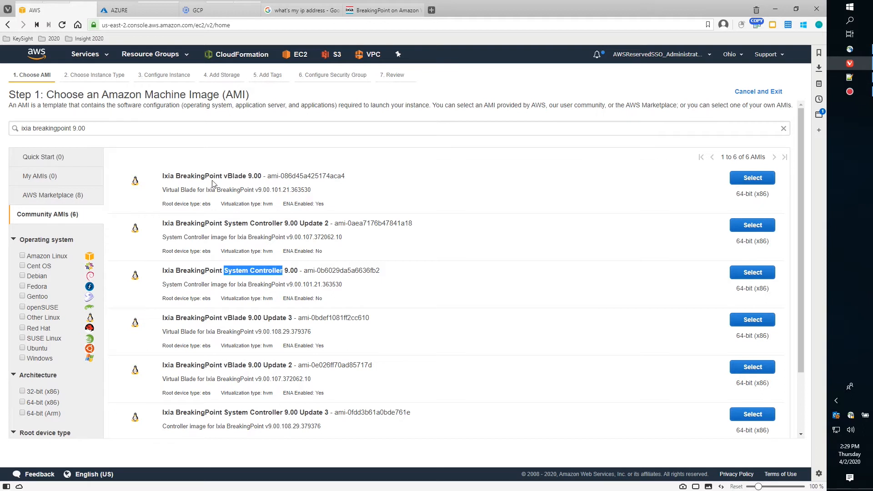
drag(225, 176, 246, 177)
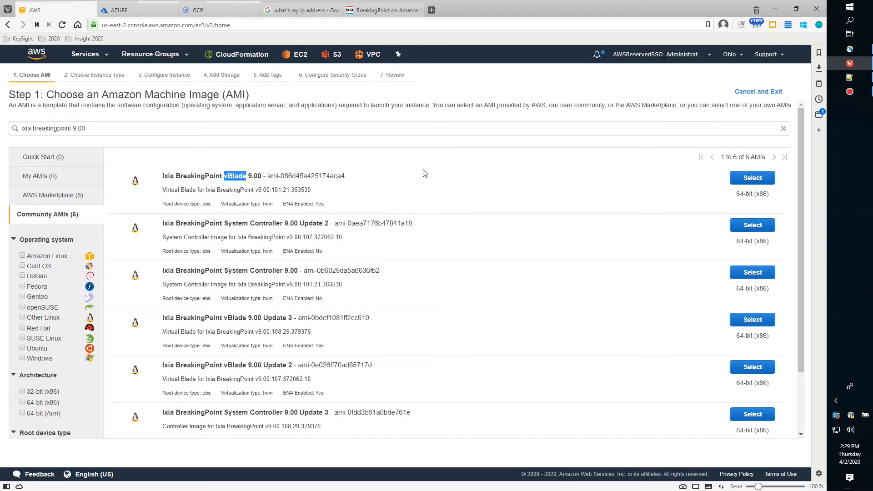
drag(267, 176, 349, 181)
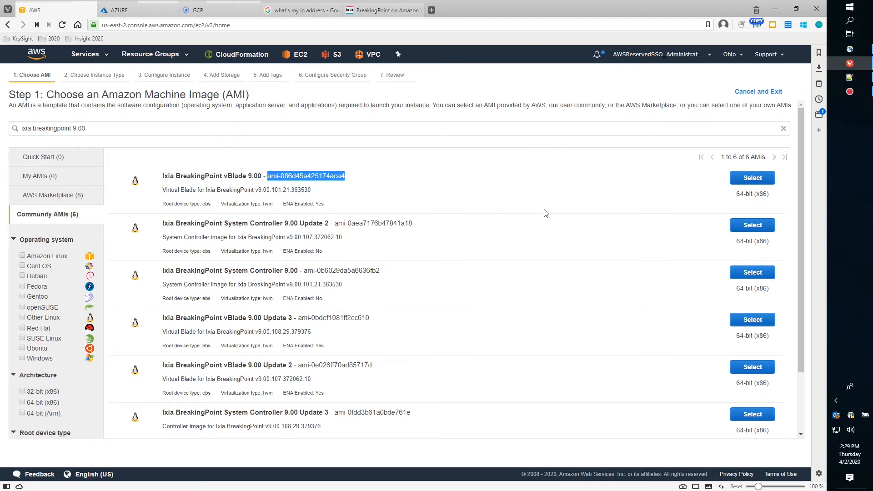
click(753, 94)
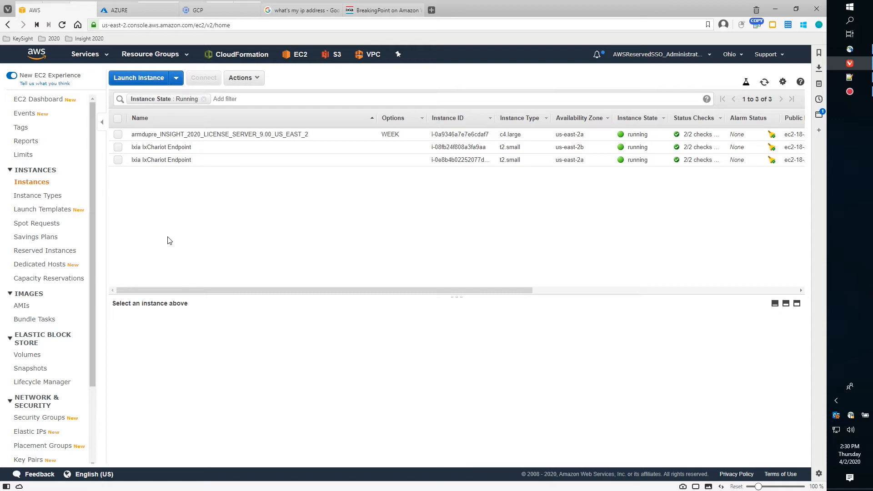
Switch from the EC2 Instances list to the CloudFormation Stacks page.
mouse_move(89, 10)
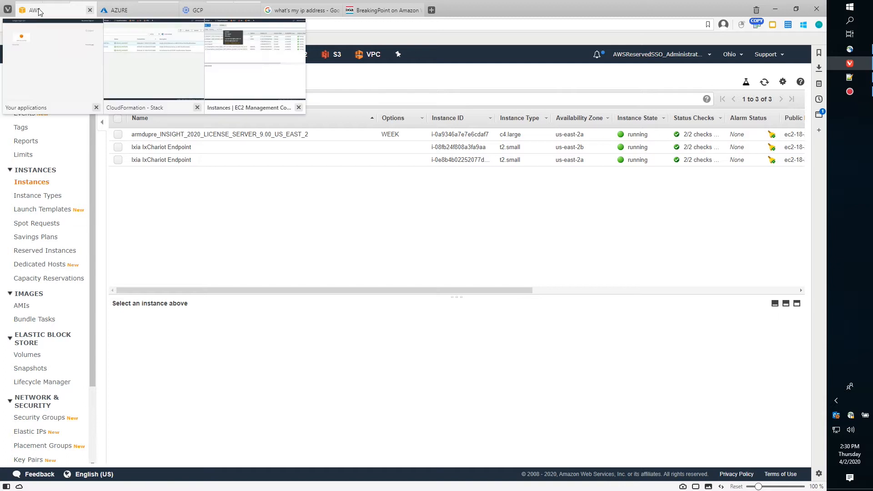
click(147, 79)
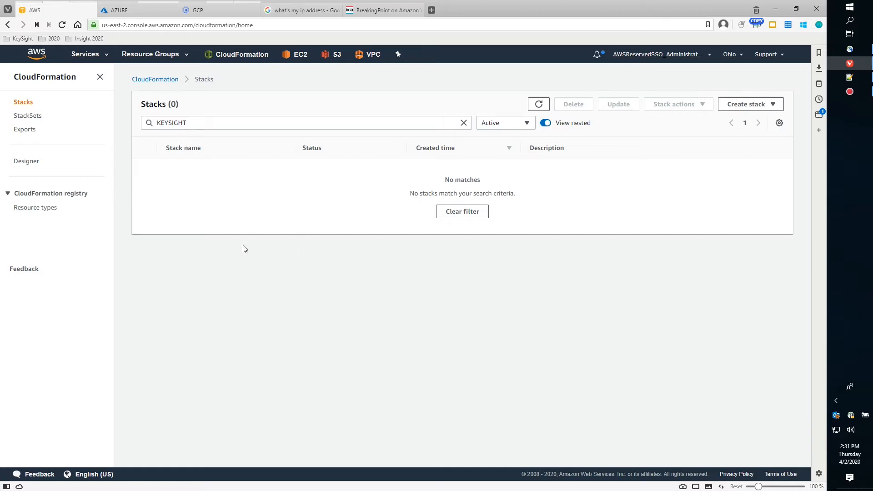
Create a stack with new resources from an uploaded template file, opening the file picker.
click(748, 108)
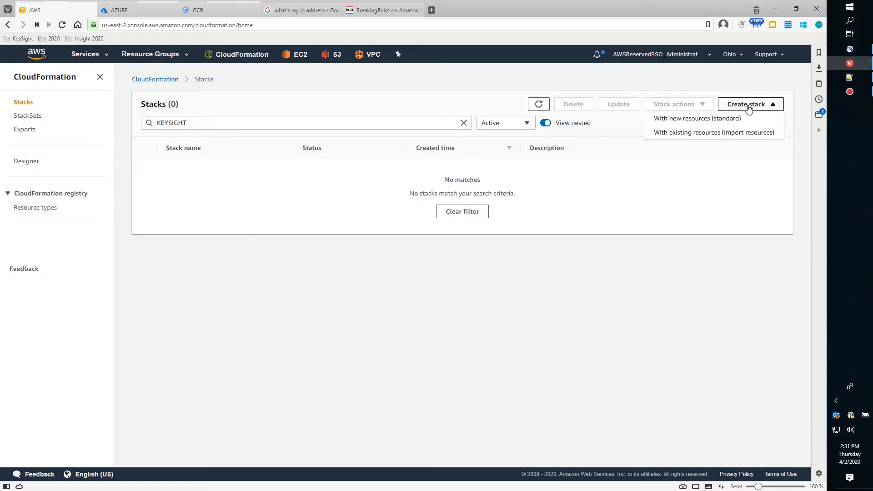
click(696, 120)
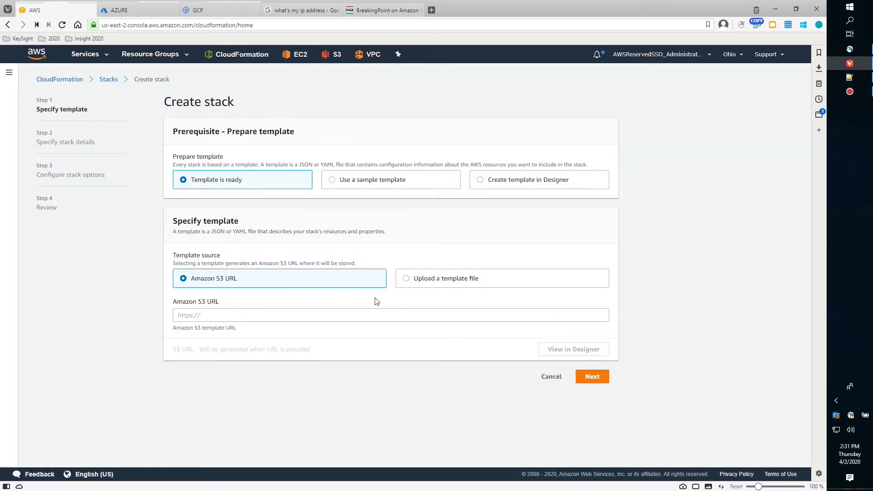
click(406, 280)
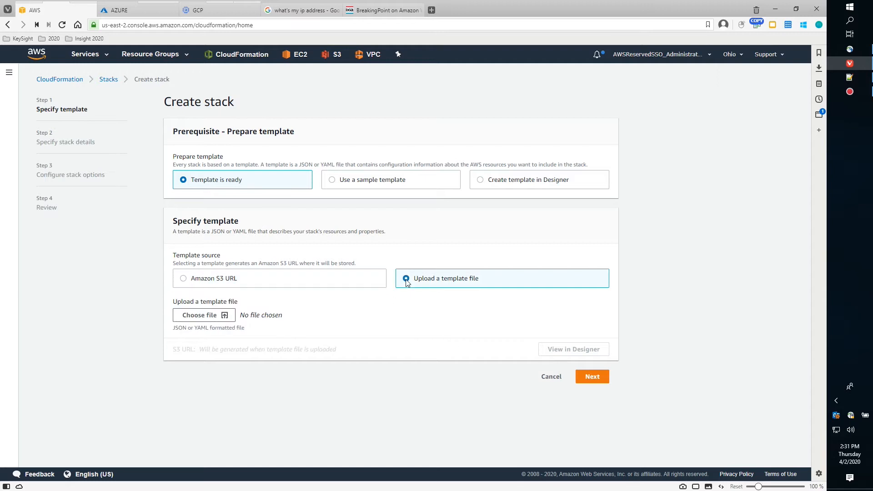
click(226, 318)
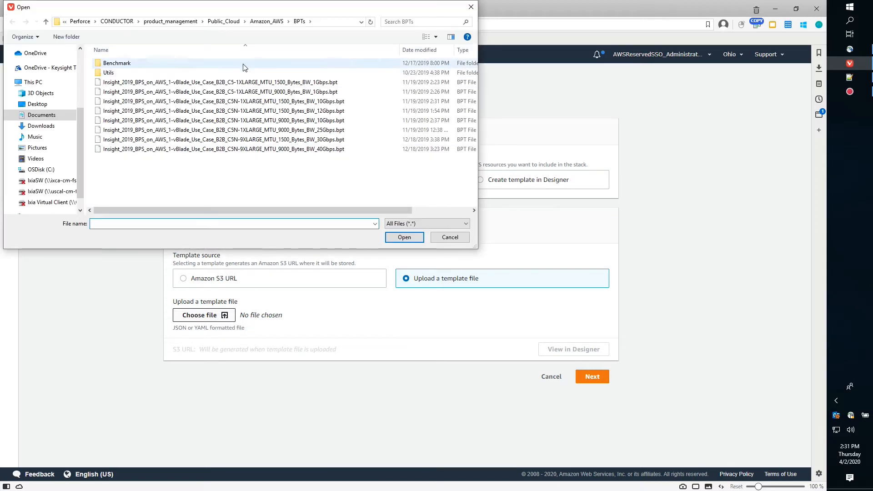
Upload BPS-on-AWS-1-vBlade-Use-Case-CloudFormation.json from Amazon_AWS > JSONs > Marketplace > BPS as the template.
click(267, 21)
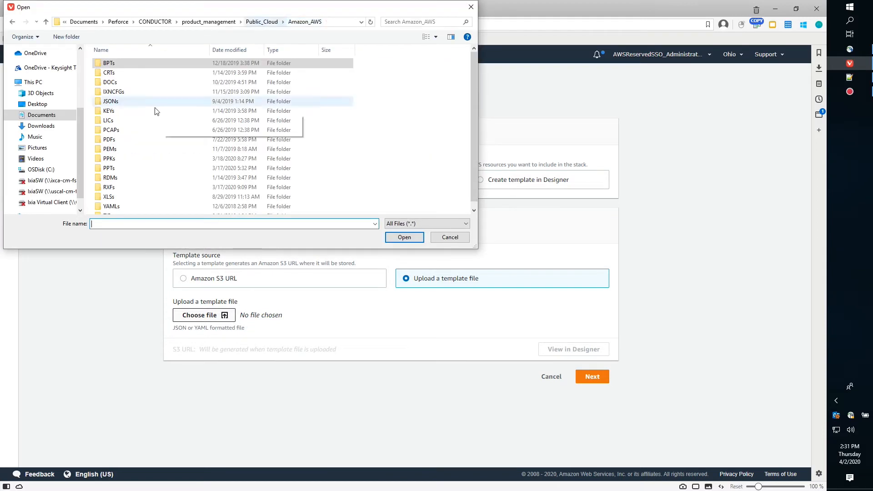
double_click(110, 102)
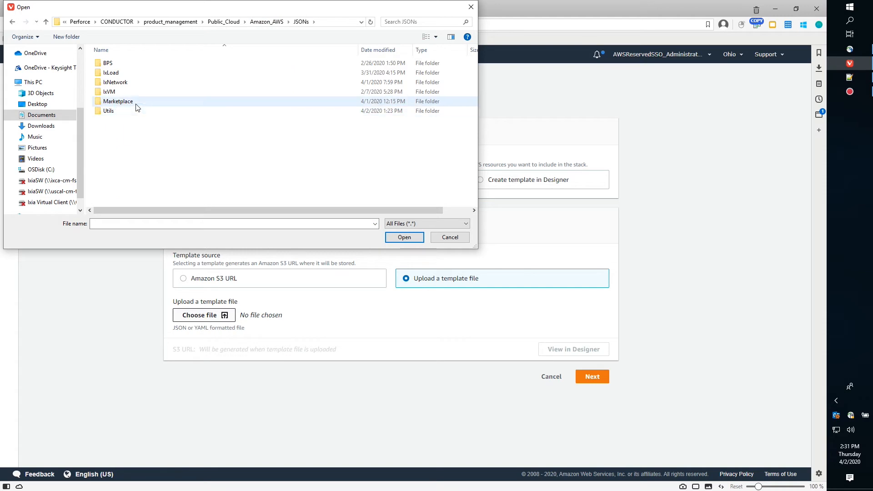
double_click(118, 64)
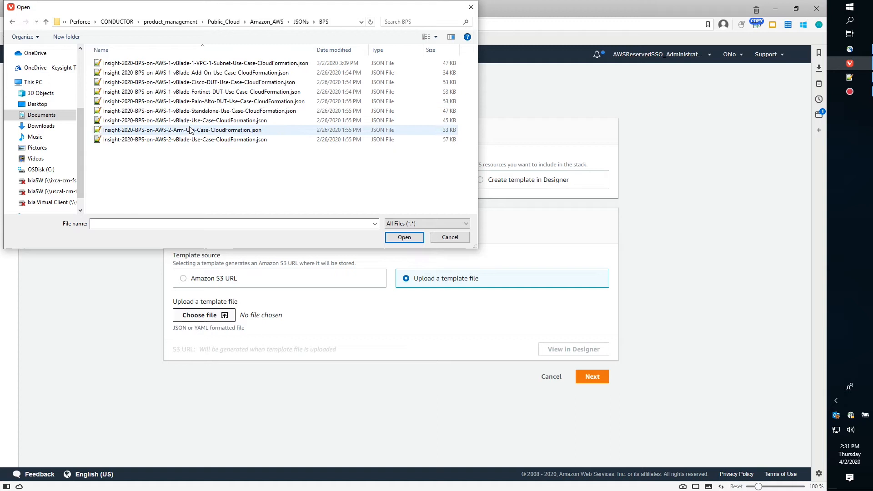
click(269, 24)
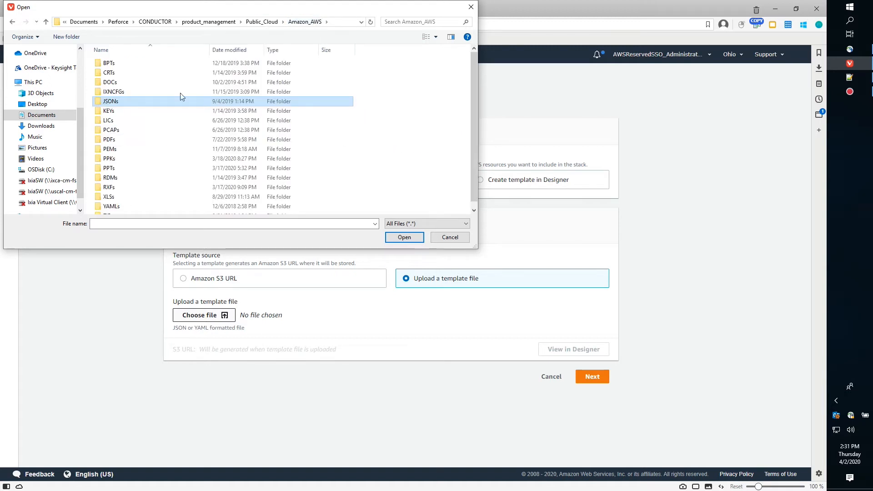
double_click(118, 101)
double_click(117, 102)
double_click(114, 63)
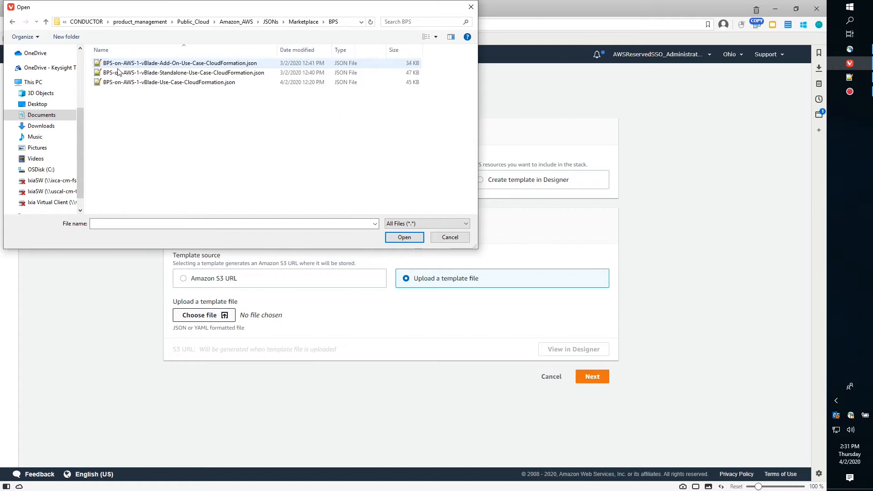
click(172, 83)
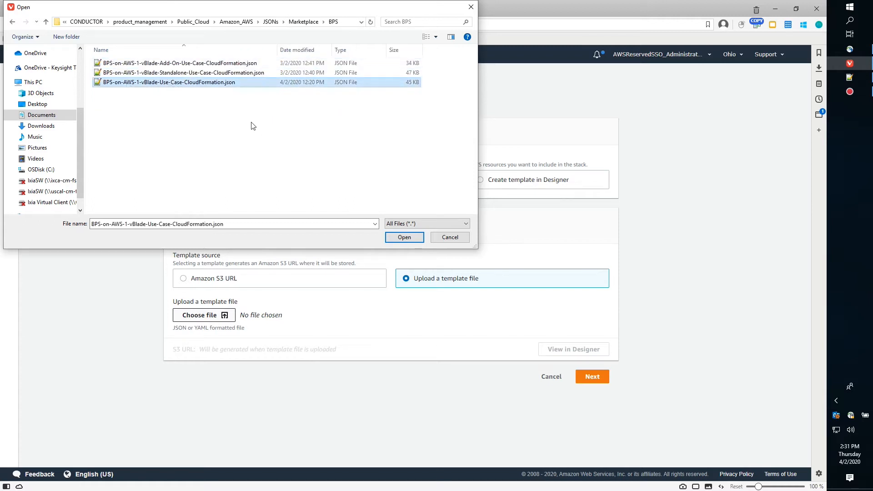
click(404, 238)
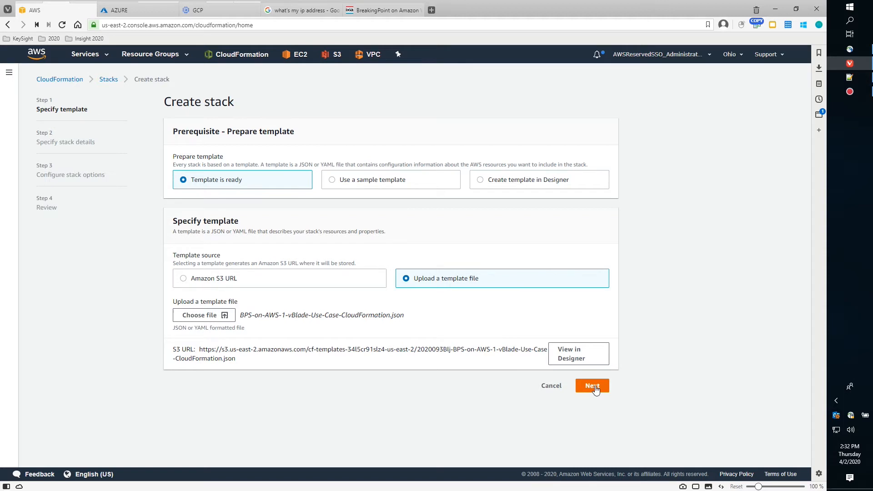
Advance to stack details and name the stack KEYSIGHT-01-BPS-ON-AWS-1-VBLADE.
click(592, 386)
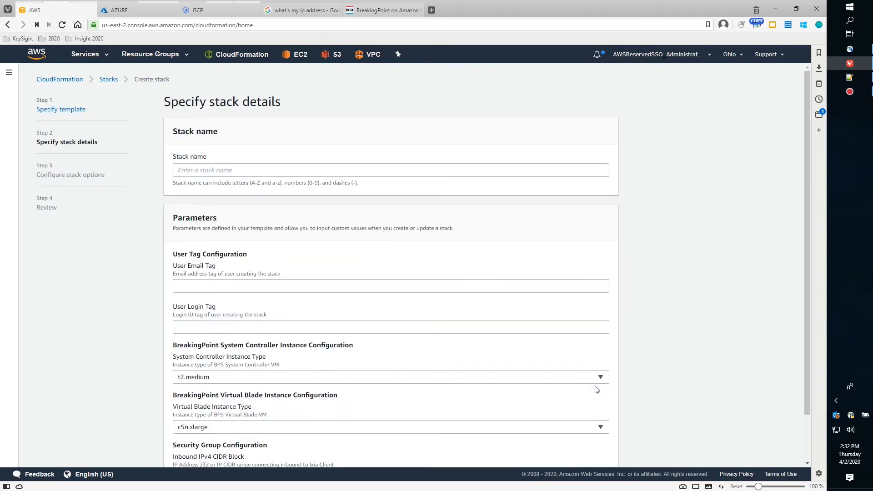
scroll(618, 376, down, 2)
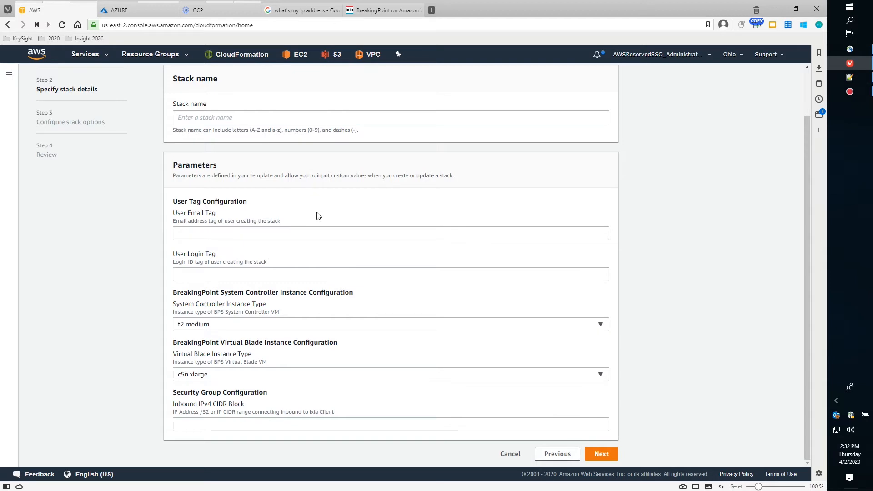
click(225, 116)
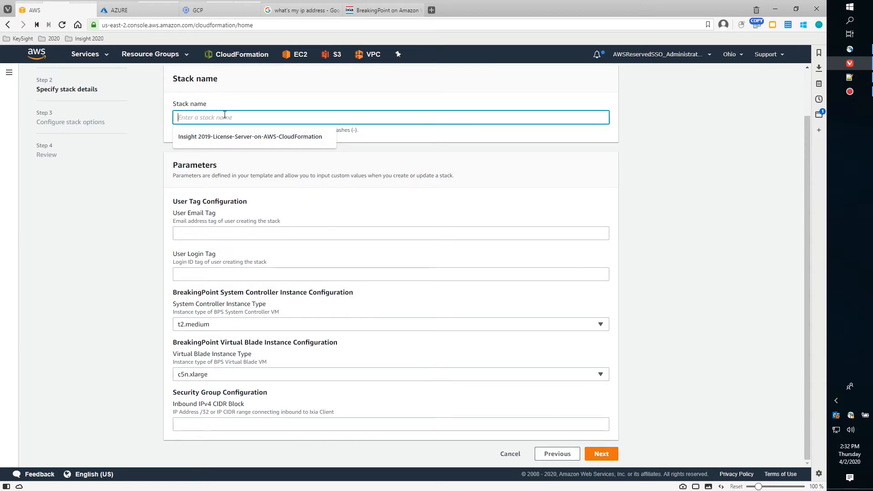
text(KEYSIGHT)
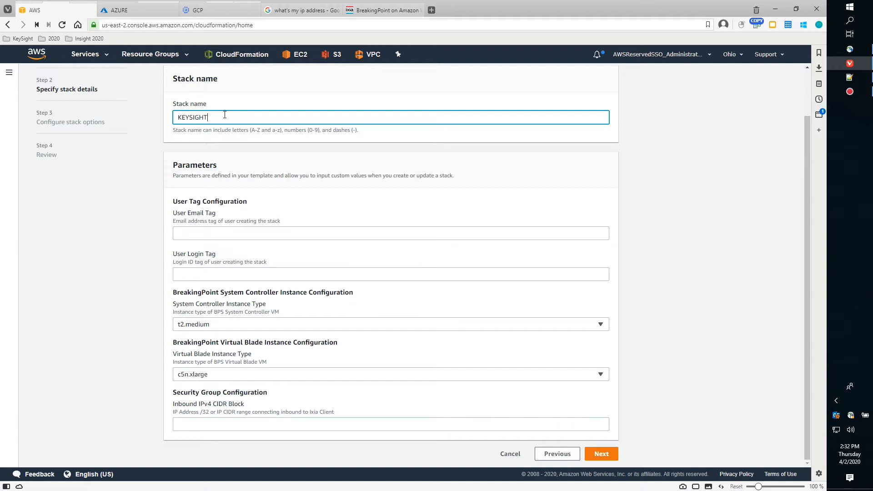
text(-01-BPS-ON-AWS-1-VBLADE)
click(529, 192)
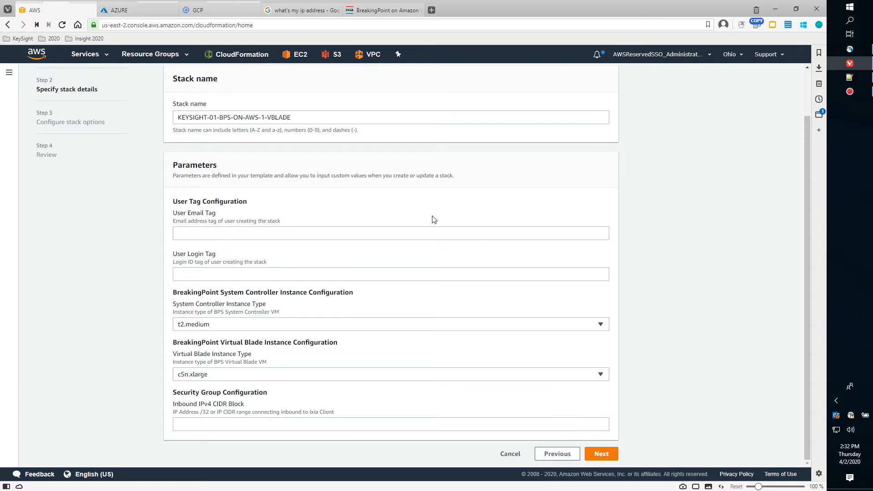
Fill the user email and login tags from suggestions and keep c5n.xlarge as the vBlade instance type.
click(416, 235)
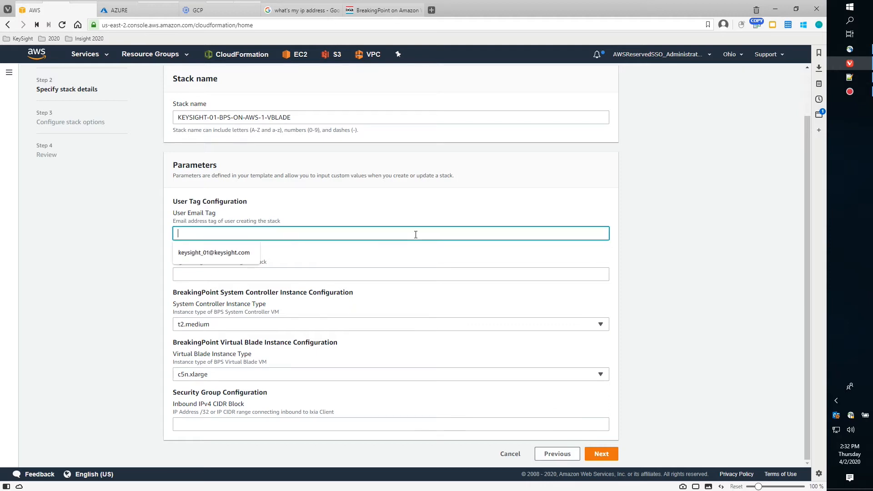
click(222, 252)
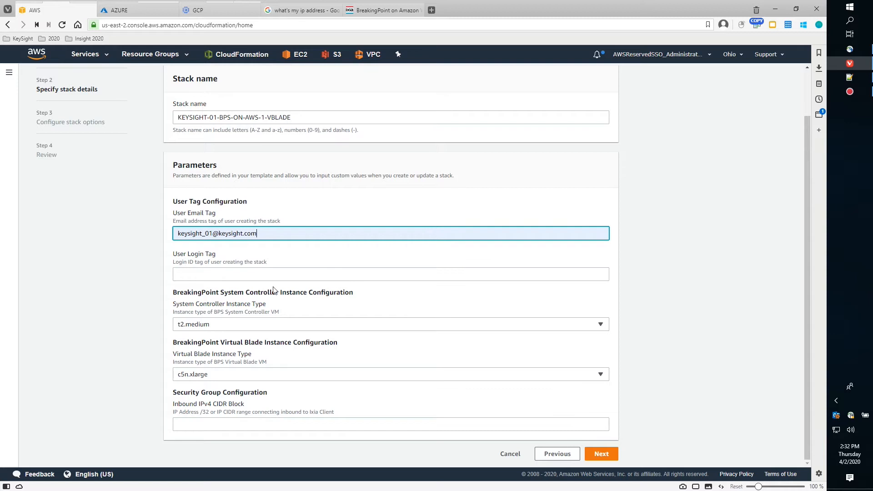
click(219, 272)
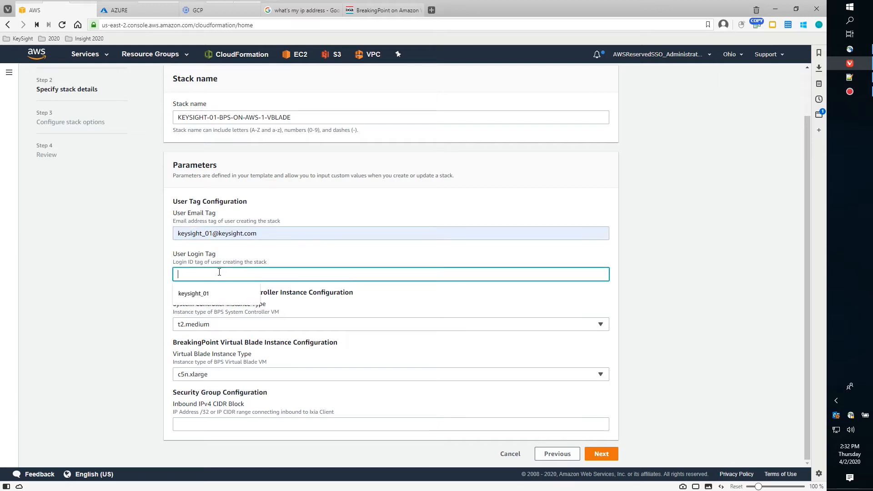
click(207, 295)
click(656, 274)
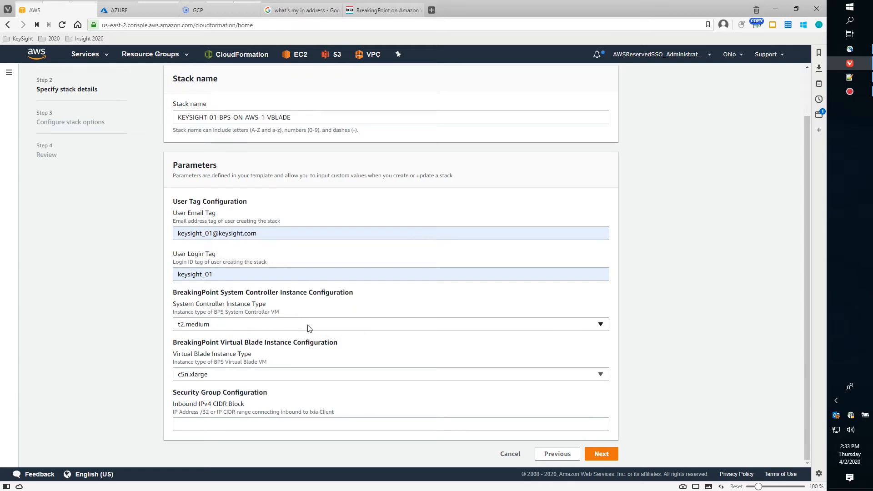
click(507, 378)
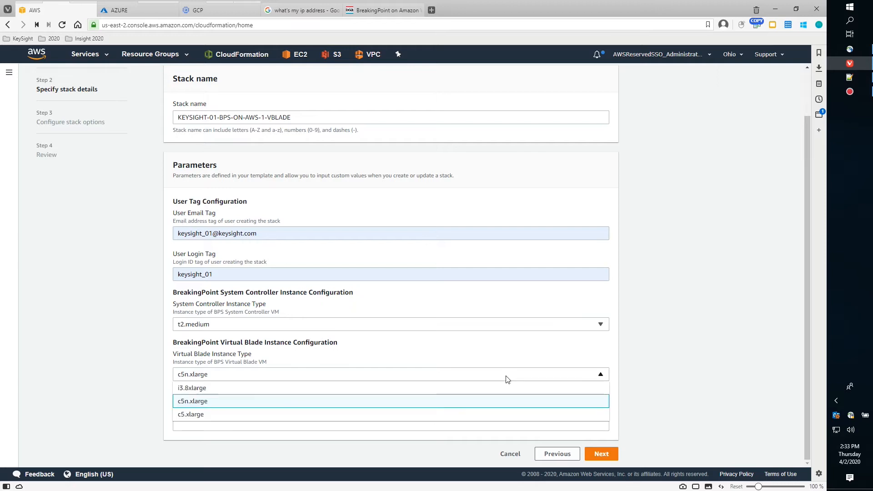
click(480, 354)
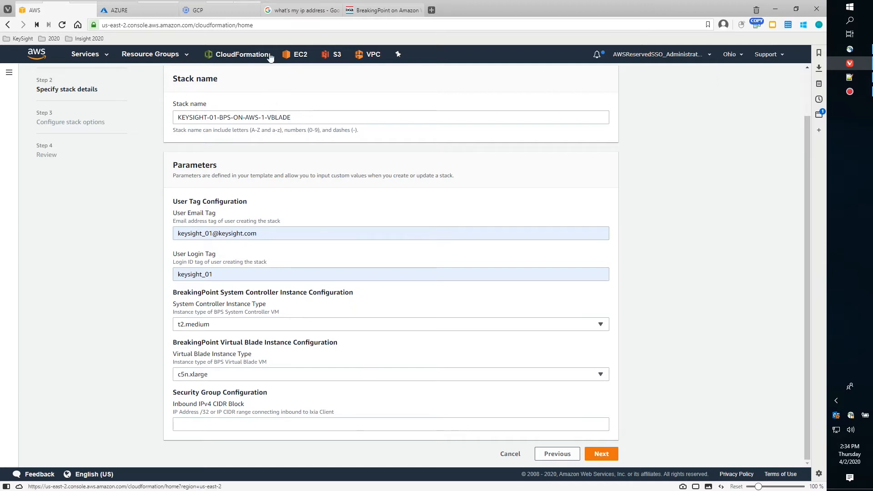
Copy the public IP 204.9.57.138 from the Google results and return to the stack form.
click(286, 12)
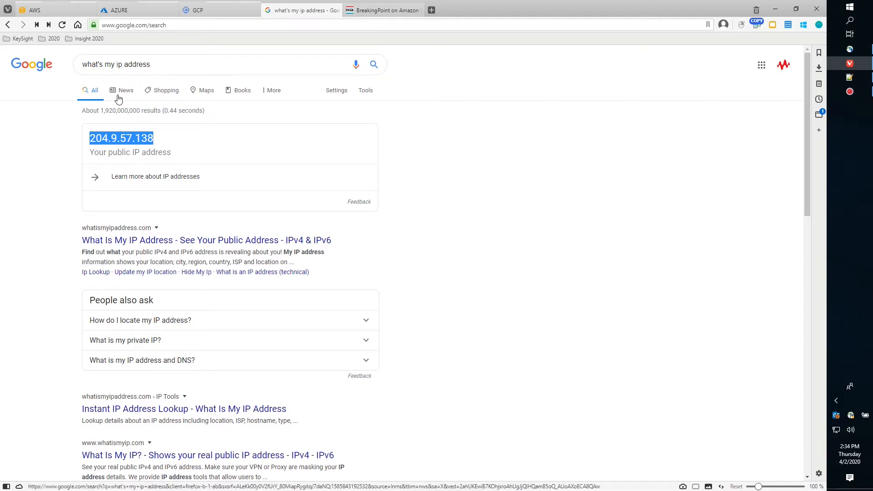
right_click(120, 139)
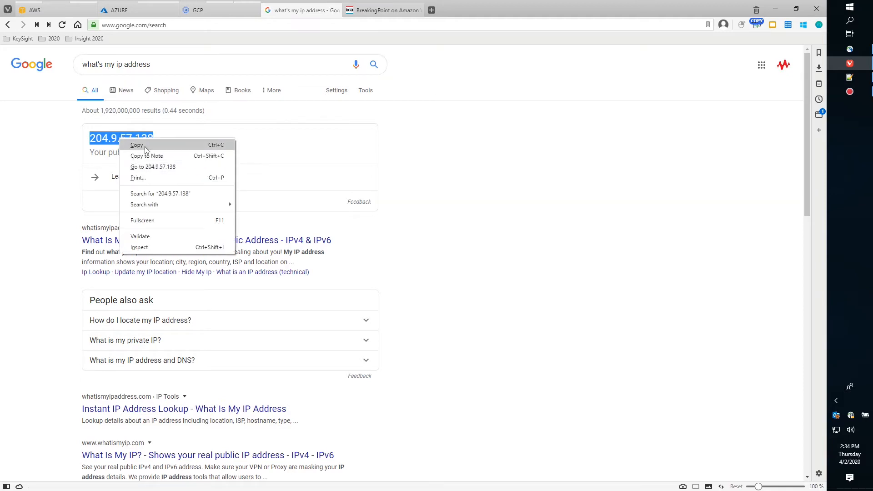
click(144, 145)
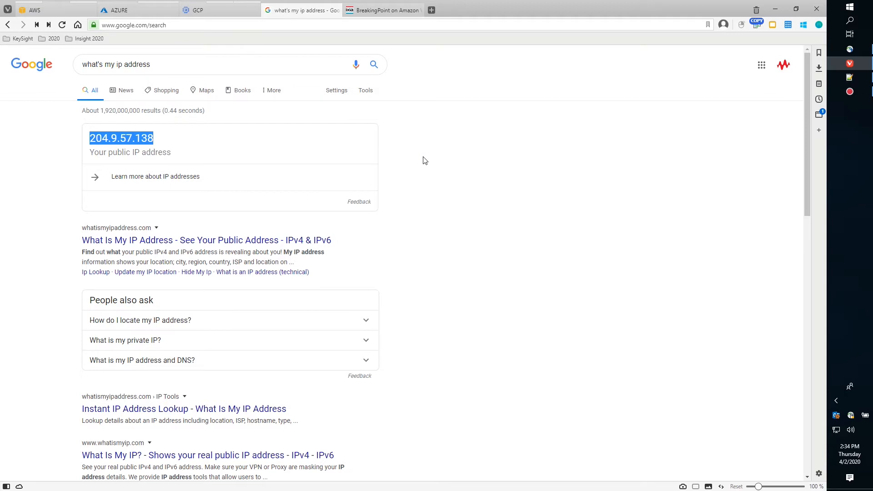
click(57, 10)
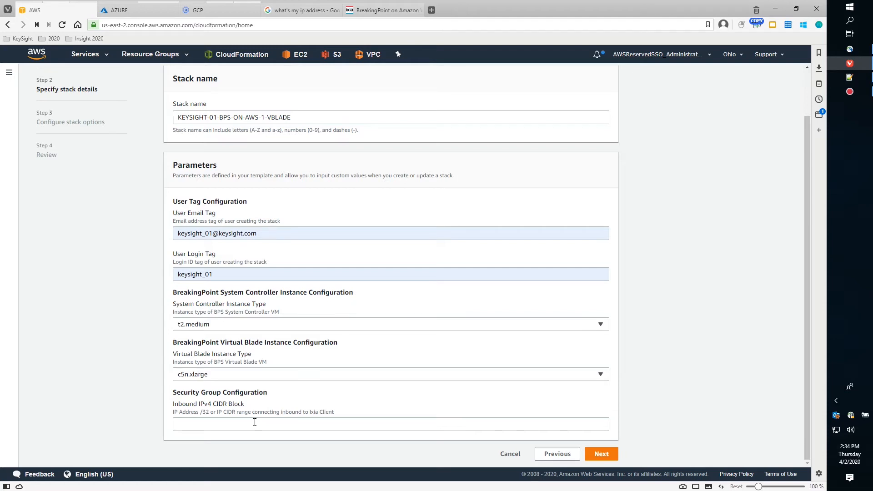
Set the inbound IPv4 CIDR block to 204.9.57.138/32 and advance to stack options.
click(242, 423)
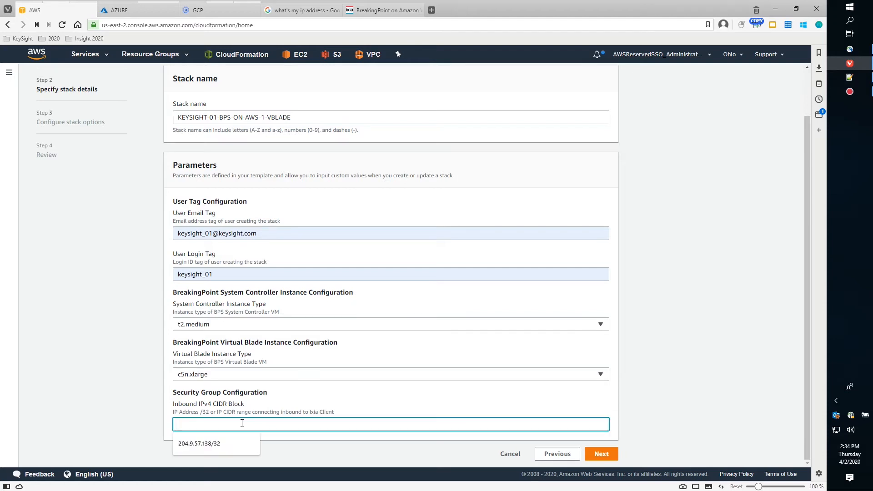
click(212, 444)
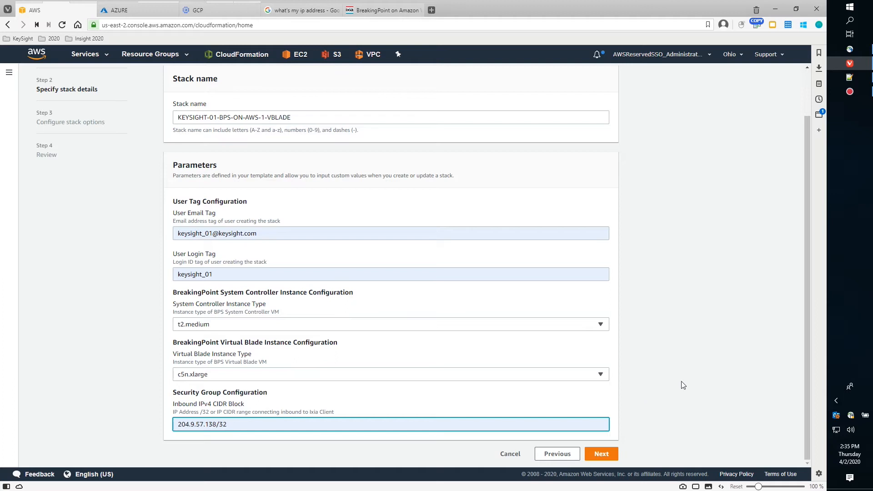
click(609, 455)
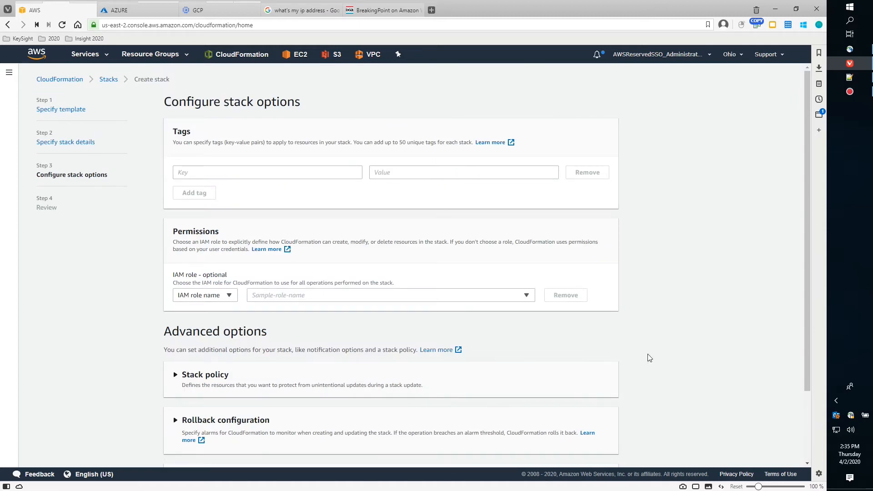
Review the KEYSIGHT-01-BPS-ON-AWS-1-VBLADE stack, acknowledge IAM resource creation, and create it.
scroll(649, 358, down, 2)
scroll(649, 358, down, 2)
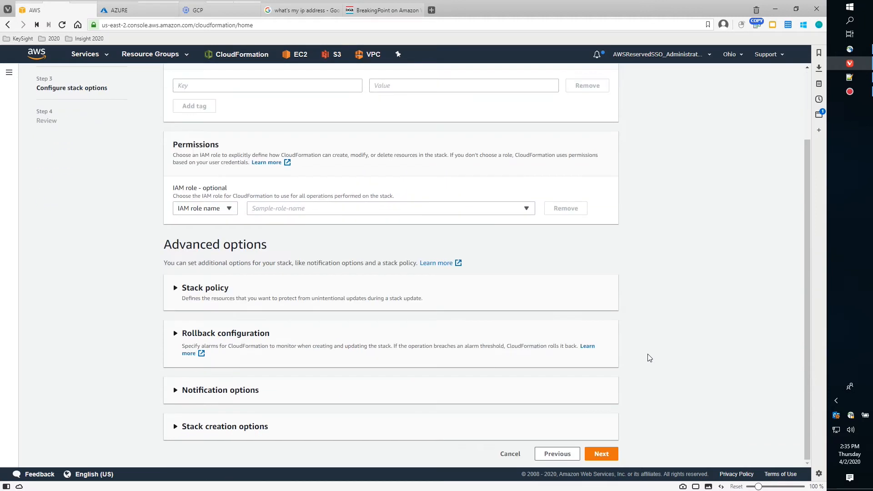
click(607, 457)
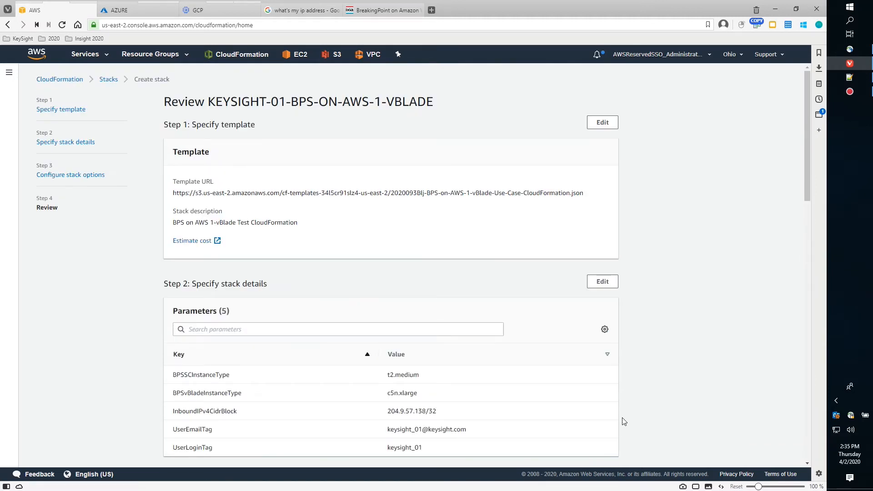
scroll(662, 416, down, 7)
scroll(662, 416, down, 10)
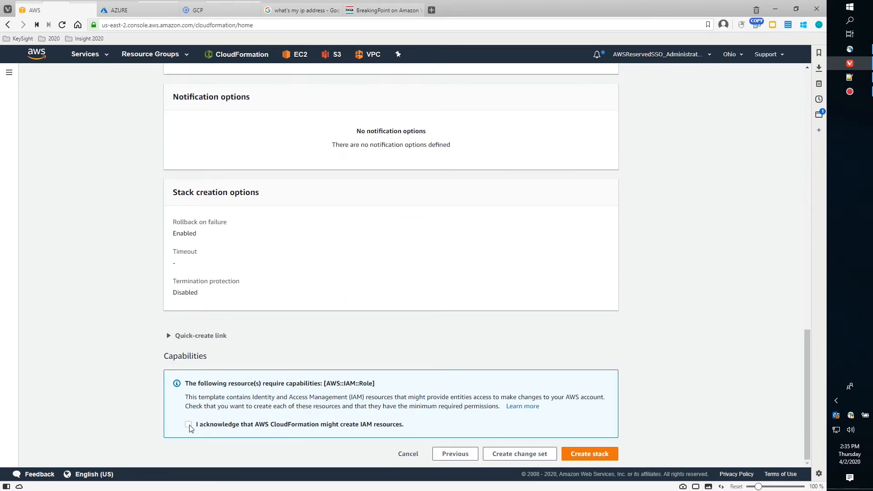
click(188, 425)
click(591, 455)
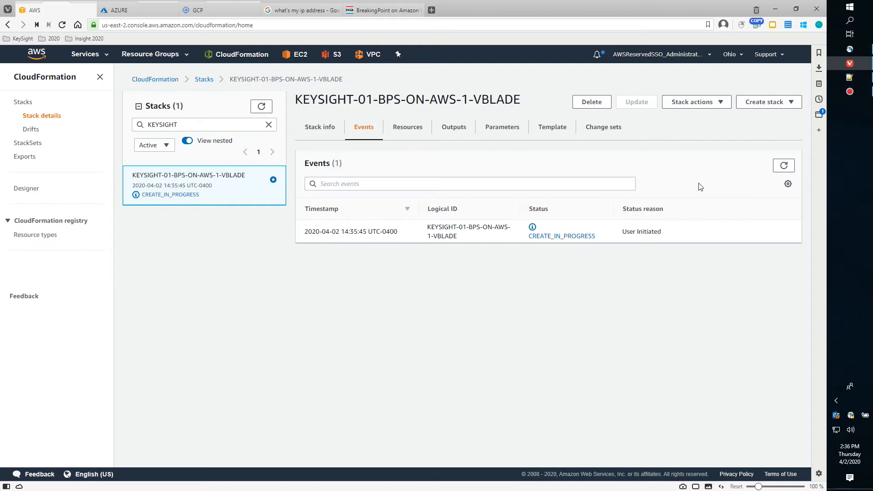
Refresh the stack events to 71 entries, with KeyMgmtIngress80, 22 and 443 at CREATE_COMPLETE.
click(783, 168)
click(776, 166)
click(776, 166)
click(777, 167)
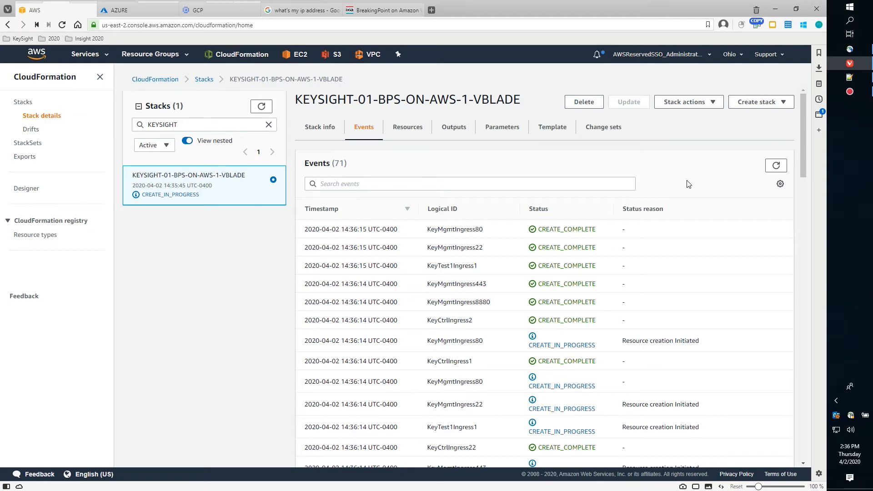
scroll(651, 305, down, 3)
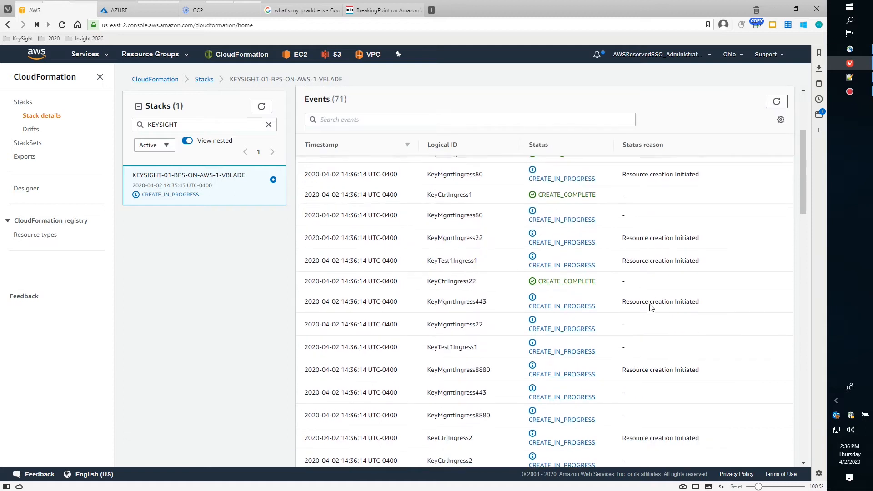
scroll(650, 308, down, 5)
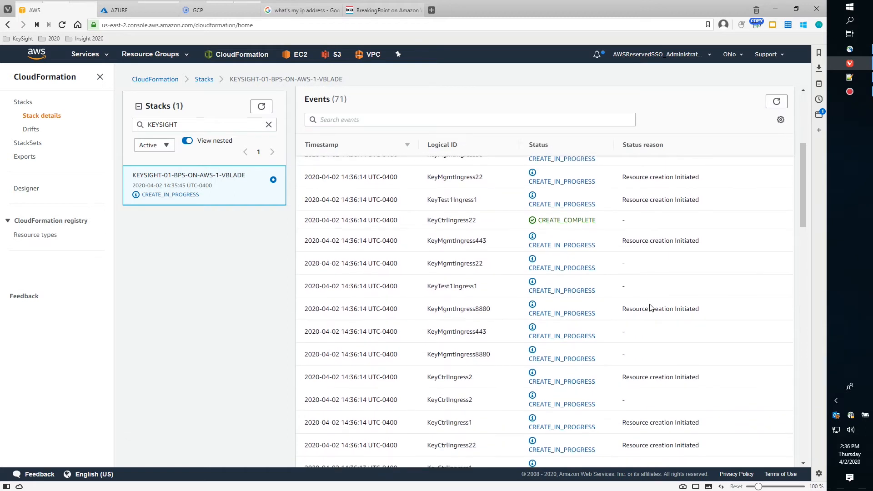
scroll(651, 308, up, 10)
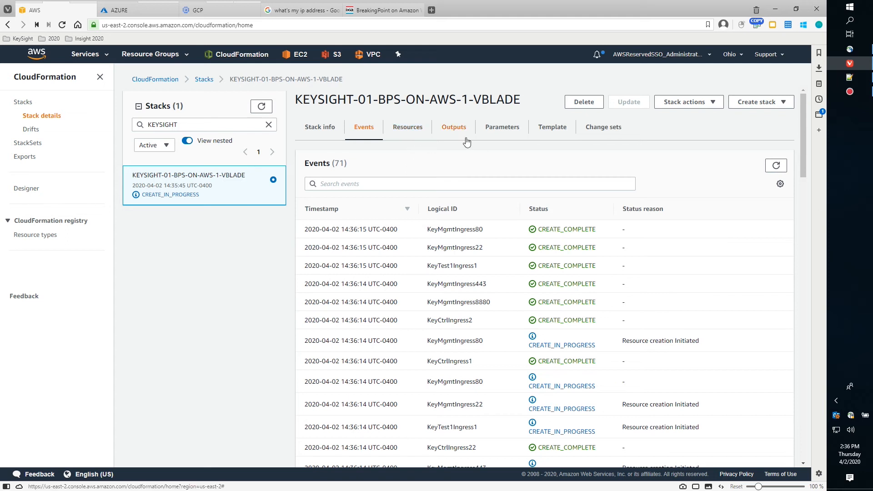
click(406, 130)
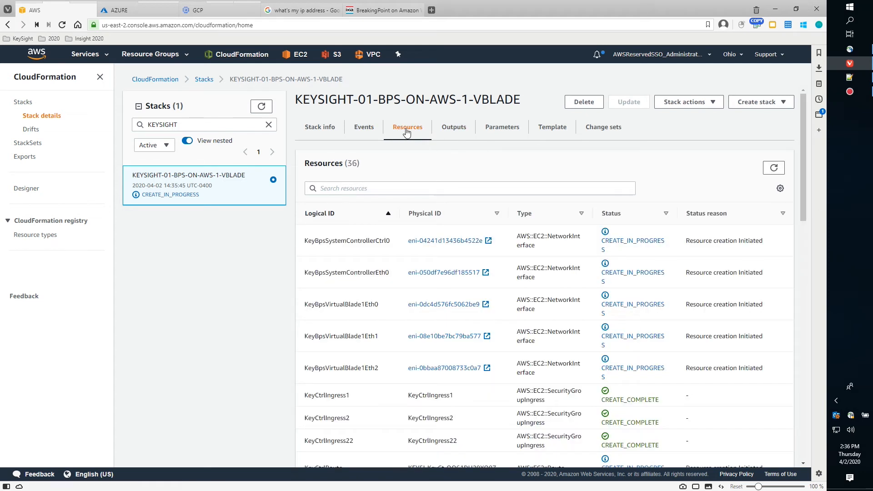
scroll(708, 335, down, 15)
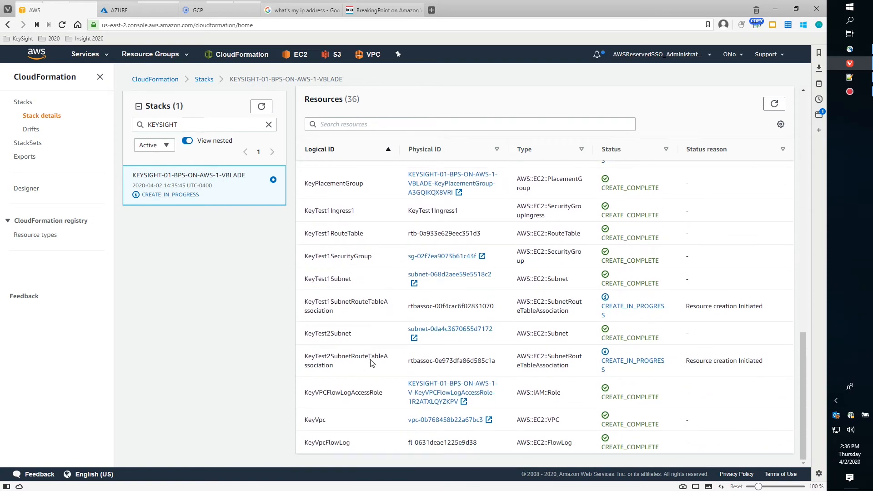
scroll(381, 339, up, 1)
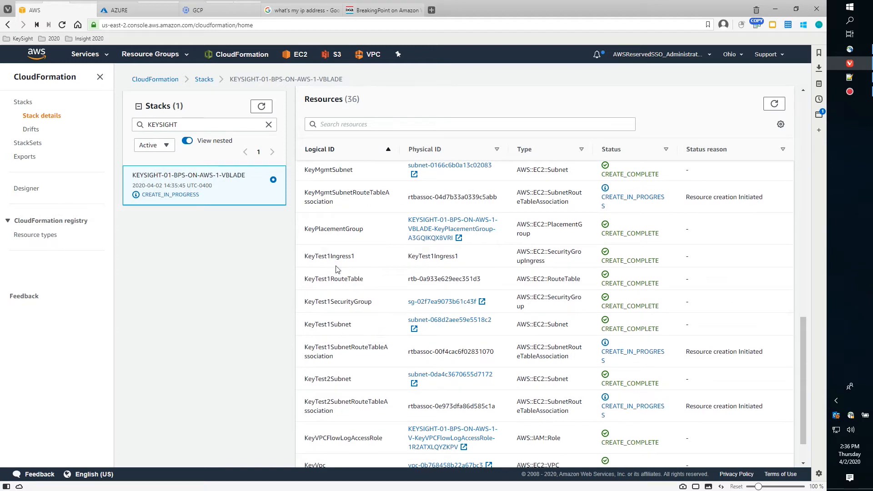
scroll(378, 378, up, 2)
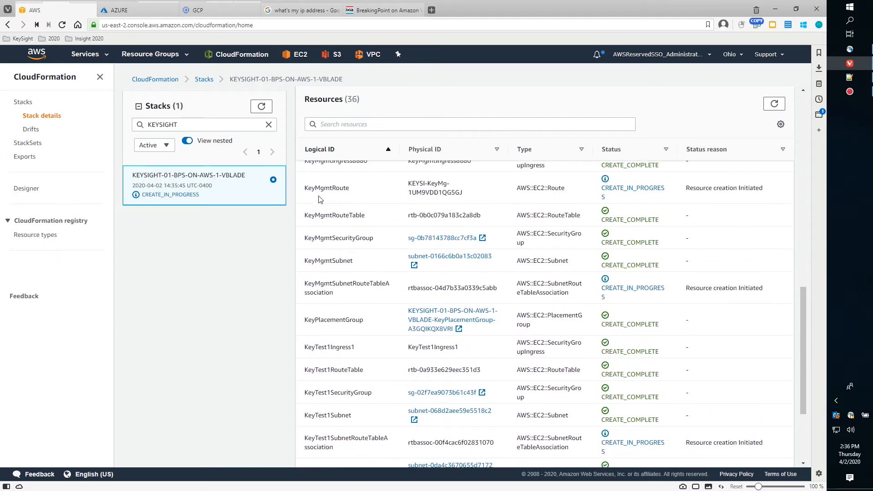
scroll(391, 202, up, 3)
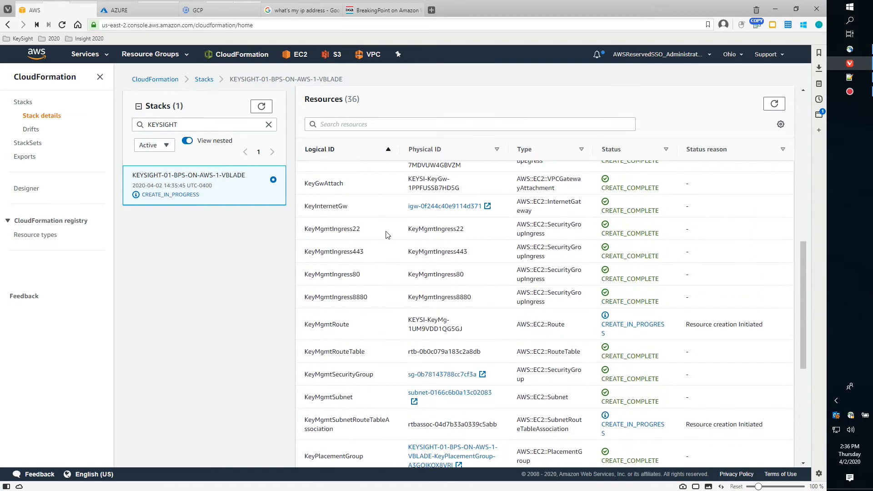
scroll(391, 255, up, 1)
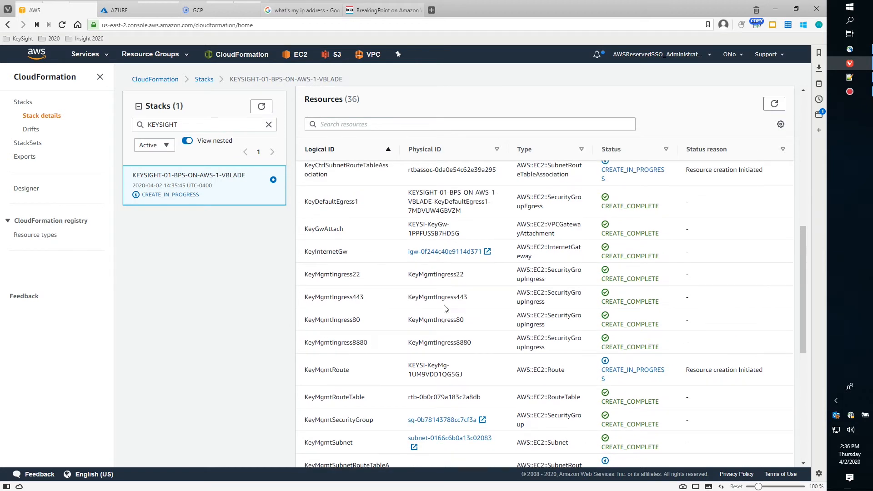
scroll(446, 309, up, 3)
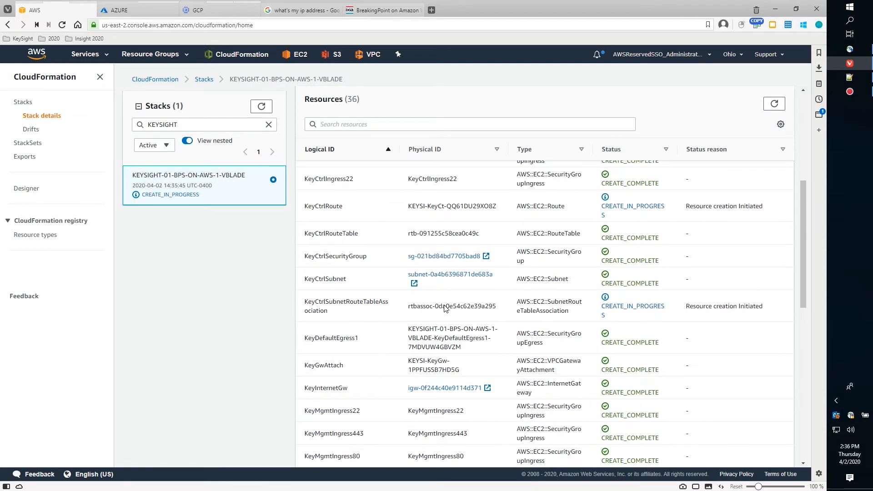
scroll(444, 305, up, 1)
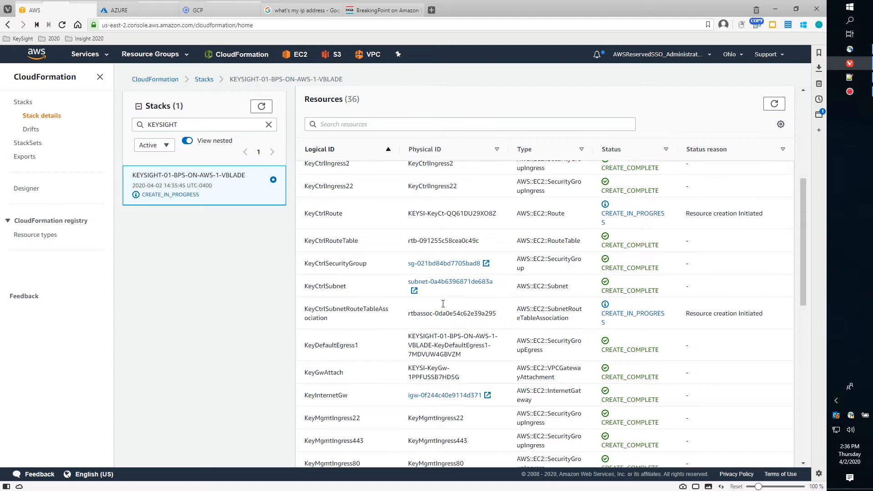
scroll(443, 304, up, 2)
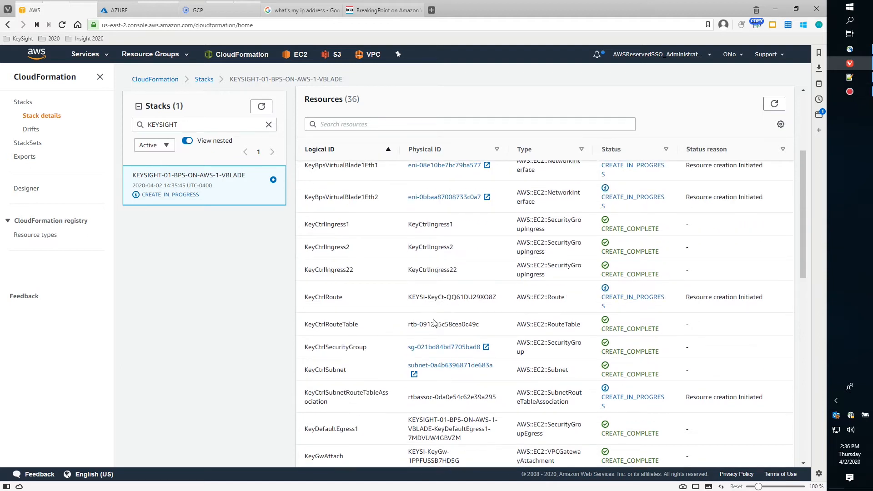
click(847, 78)
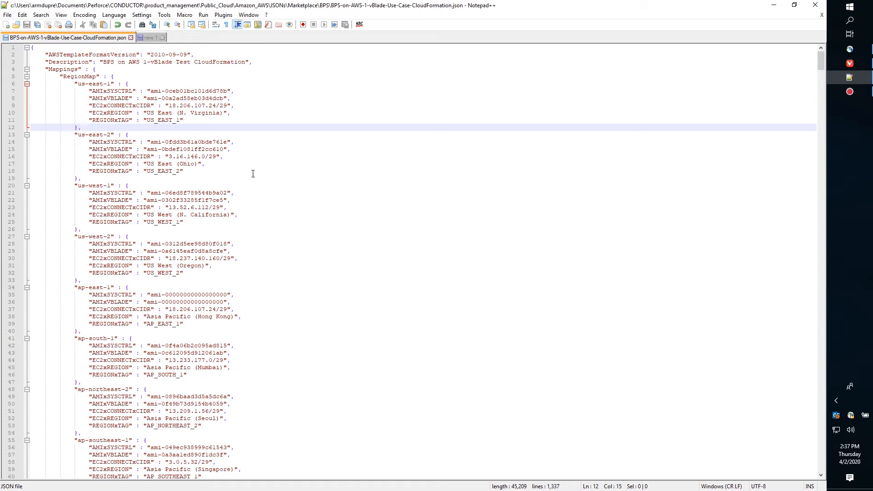
drag(59, 76, 236, 96)
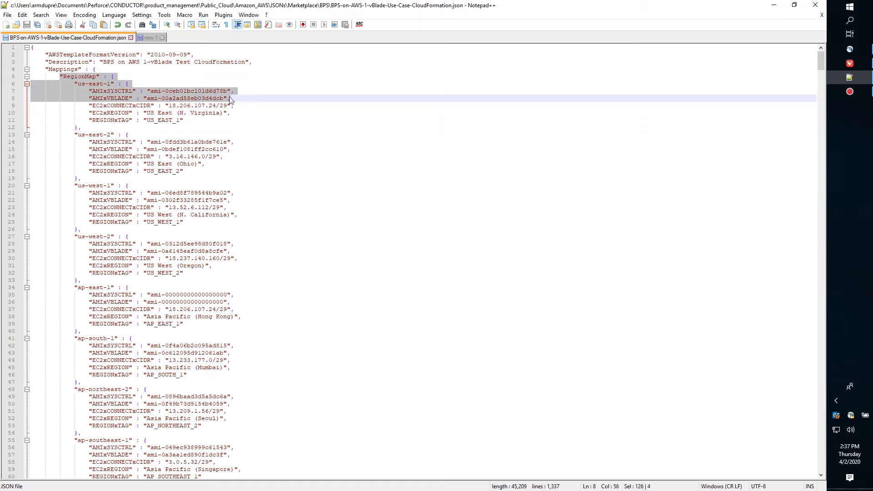
click(222, 100)
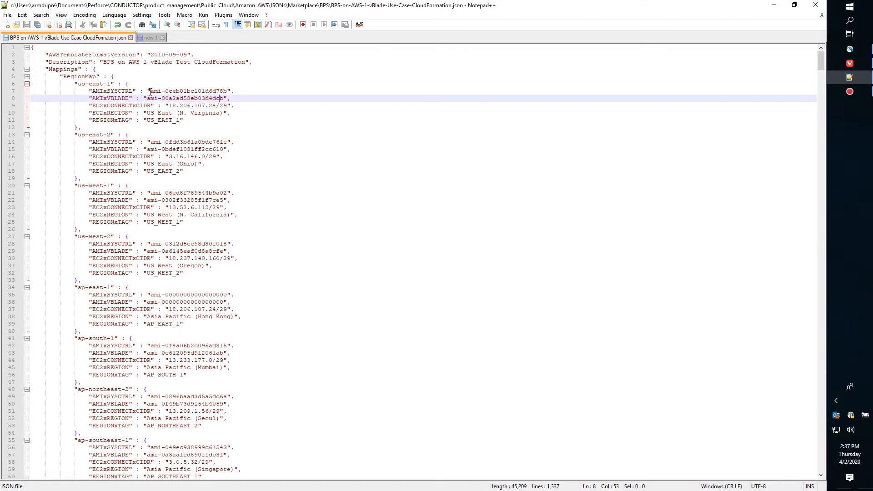
drag(150, 97, 224, 98)
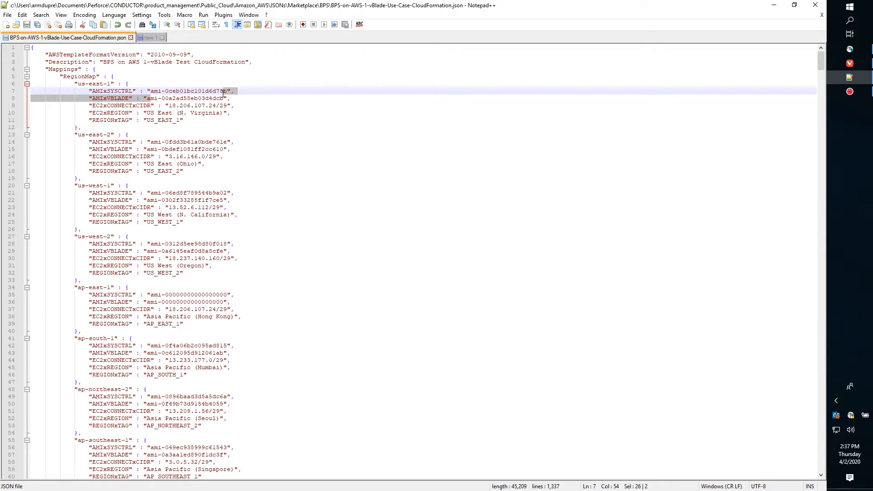
scroll(265, 290, down, 5)
scroll(265, 290, down, 20)
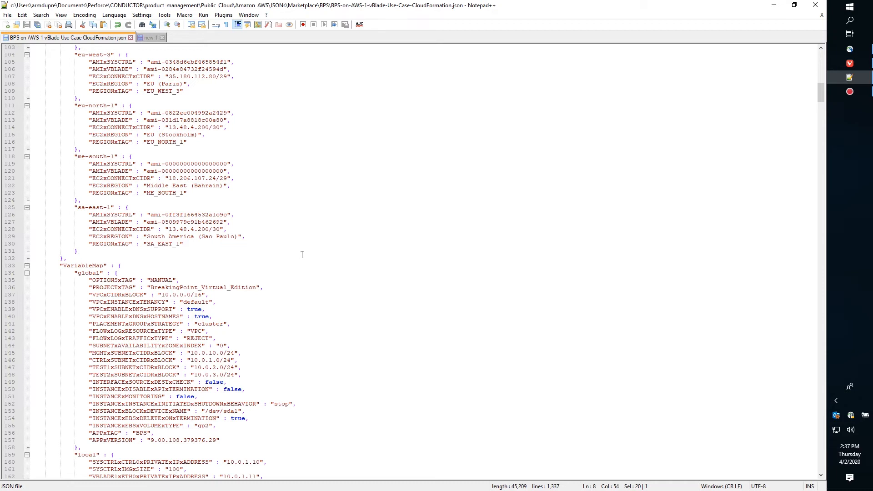
scroll(304, 249, down, 4)
scroll(357, 246, up, 4)
scroll(289, 216, down, 6)
scroll(289, 216, down, 20)
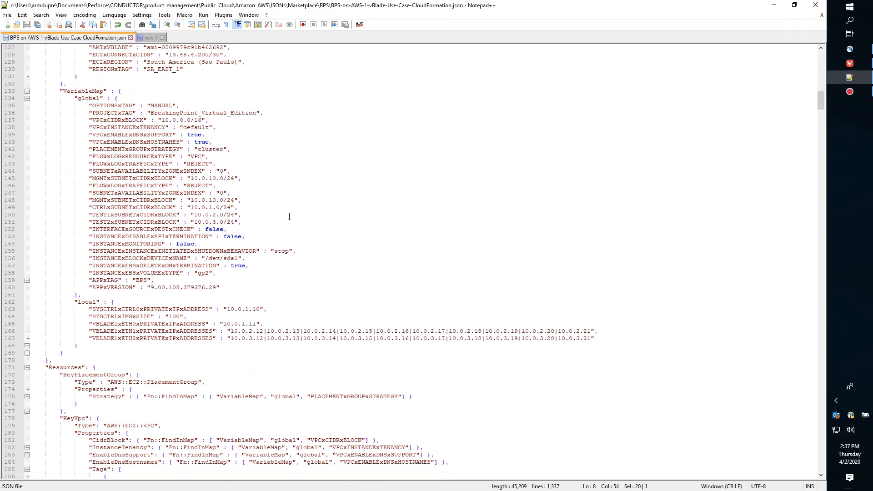
scroll(289, 216, down, 4)
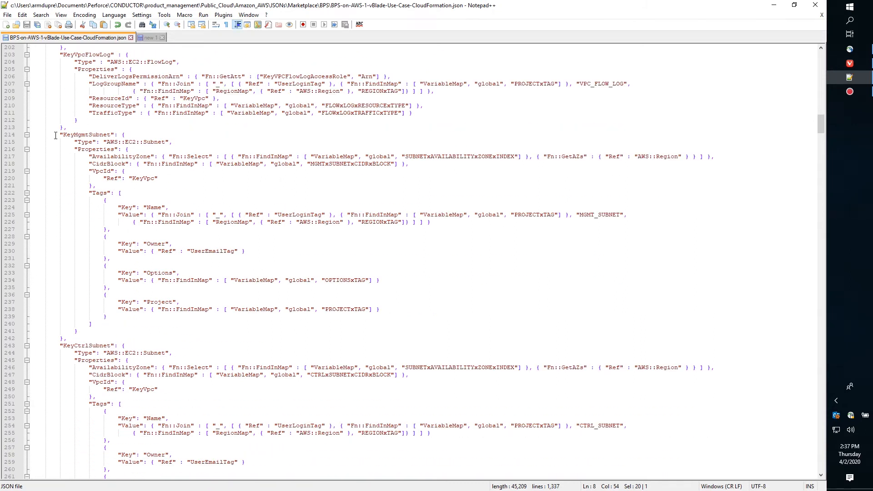
drag(62, 132, 165, 143)
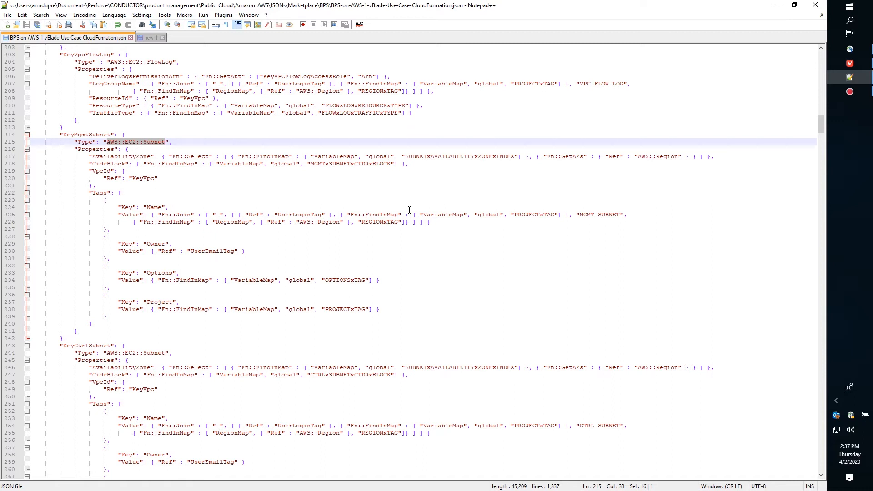
scroll(413, 284, down, 20)
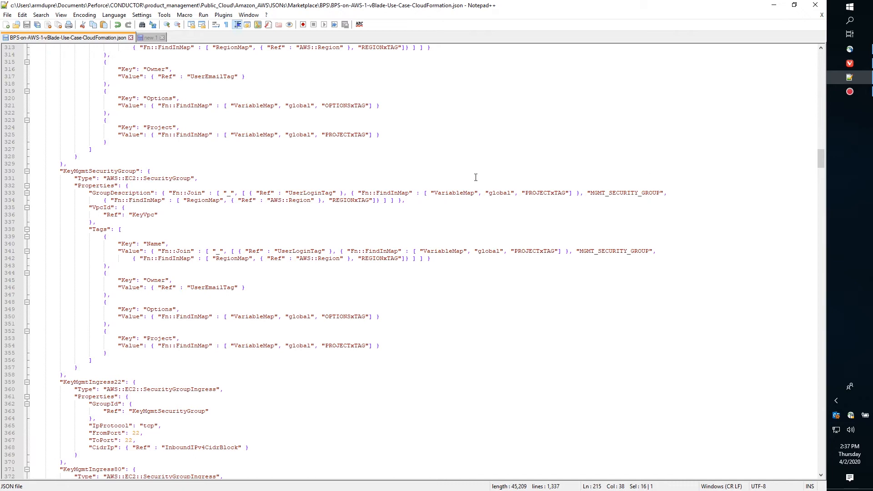
drag(821, 157, 825, 452)
drag(64, 433, 67, 200)
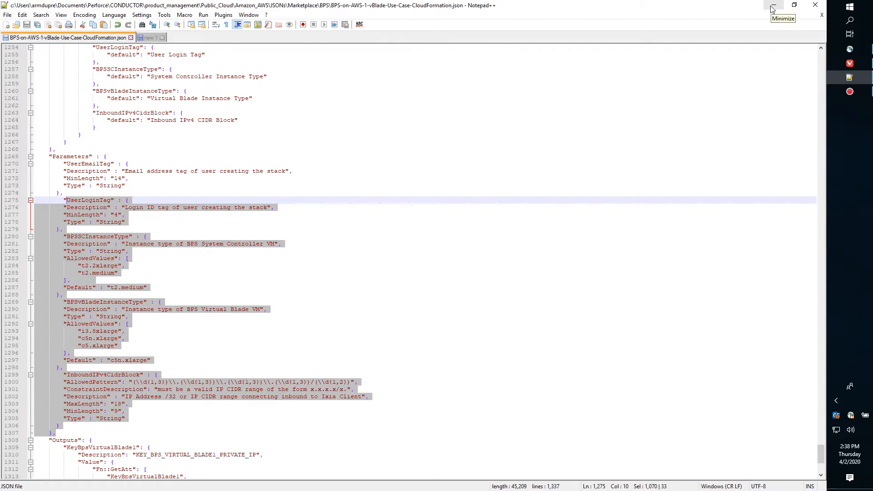
scroll(823, 450, up, 1)
drag(824, 451, 823, 268)
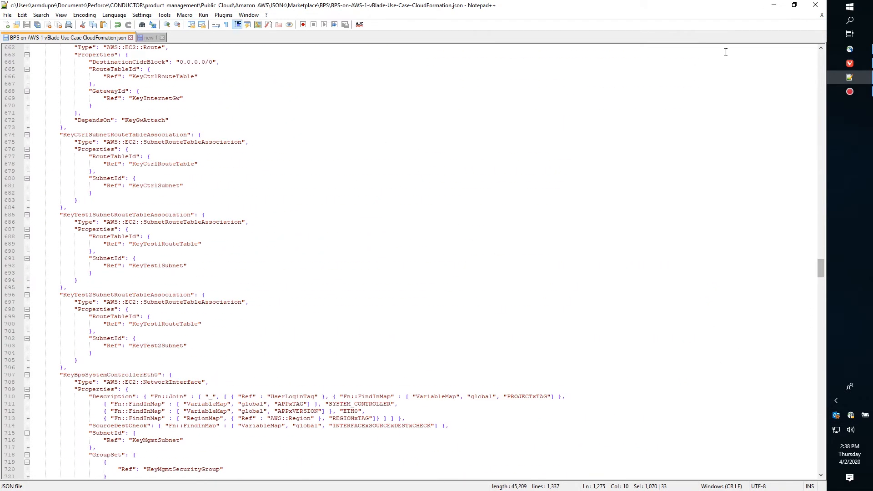
click(773, 8)
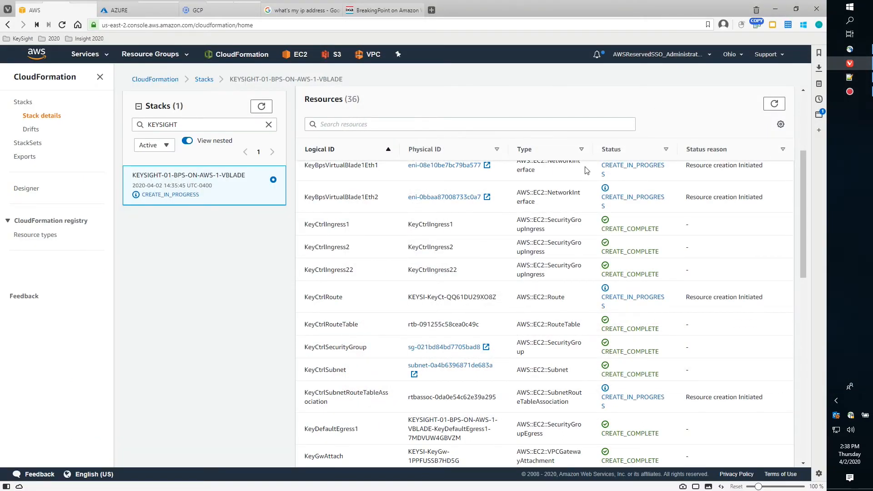
Return to the top of the stack details and show its event history.
scroll(800, 172, up, 4)
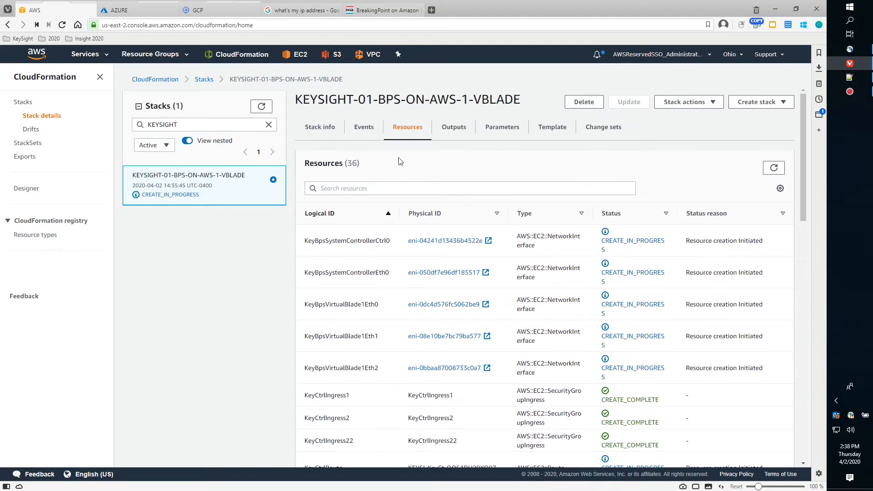
click(365, 129)
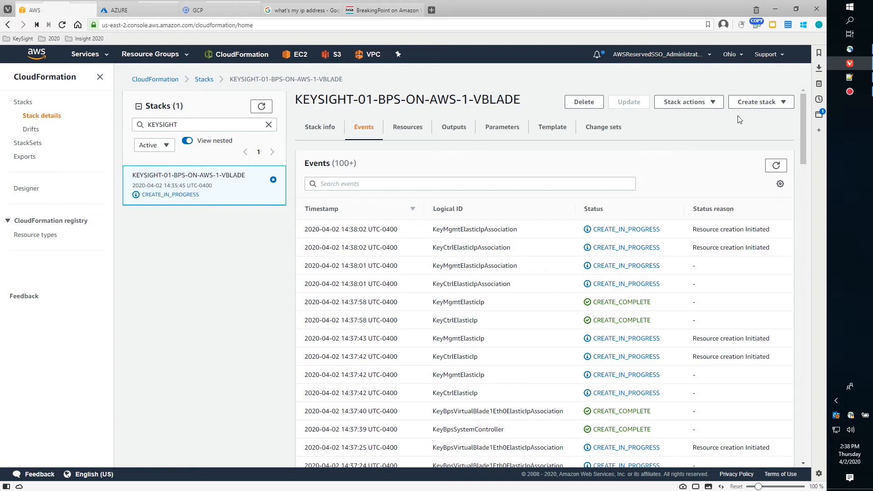
Refresh the events until the KEYSIGHT-01-BPS-ON-AWS-1-VBLADE stack reads CREATE_COMPLETE.
click(776, 165)
click(776, 165)
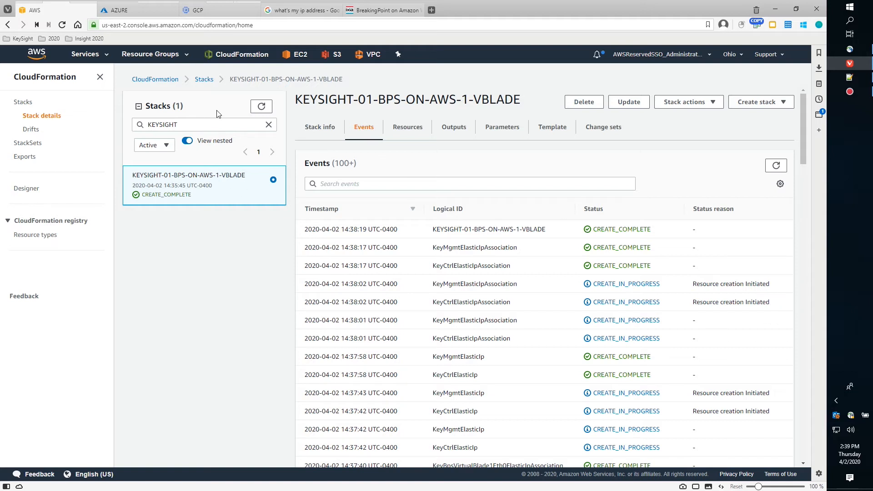
Filter the EC2 instances list by Owner tag to the demo account's instances.
mouse_move(37, 10)
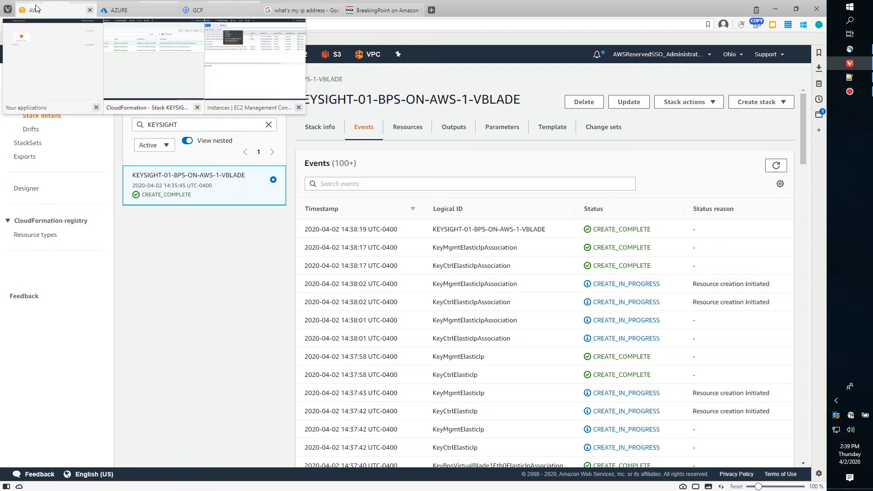
click(246, 81)
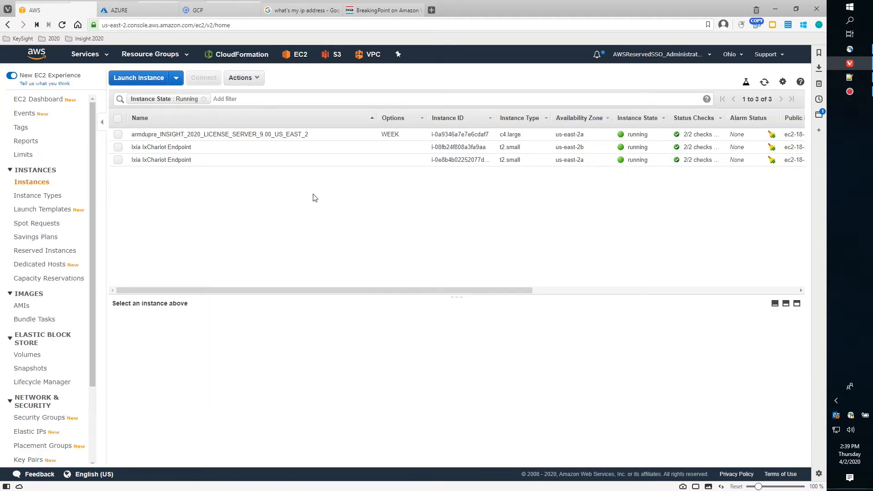
click(261, 98)
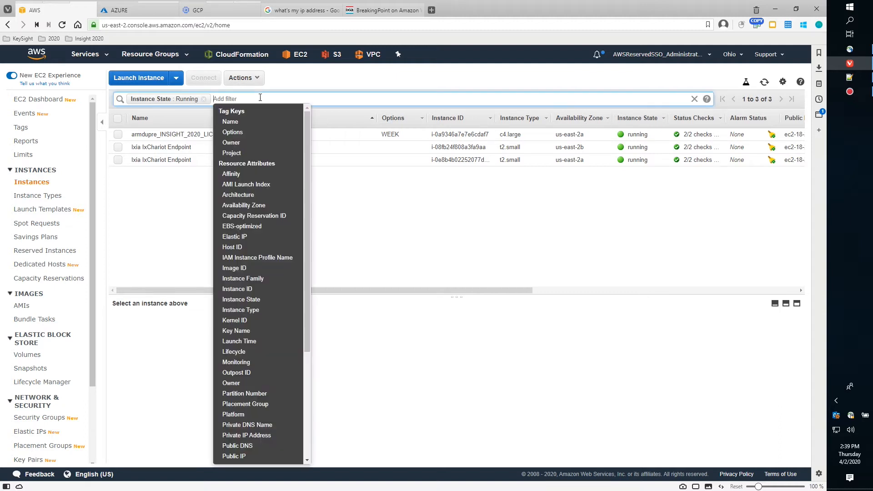
click(253, 142)
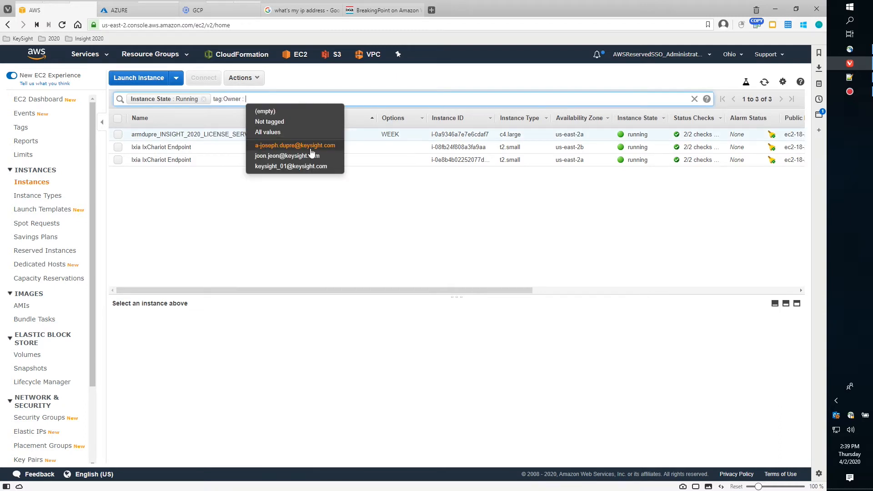
click(307, 166)
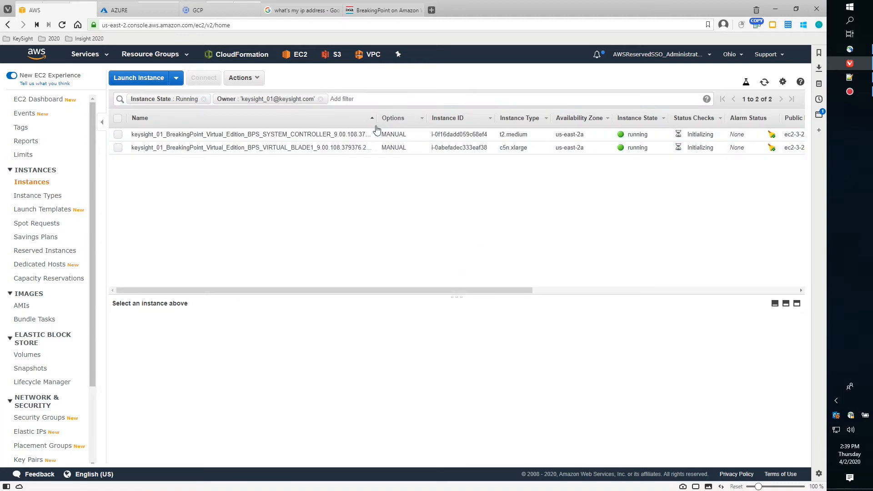
Refresh until the System Controller and vBlade instances are running, then show the System Controller's details.
drag(374, 116, 404, 118)
drag(484, 291, 631, 296)
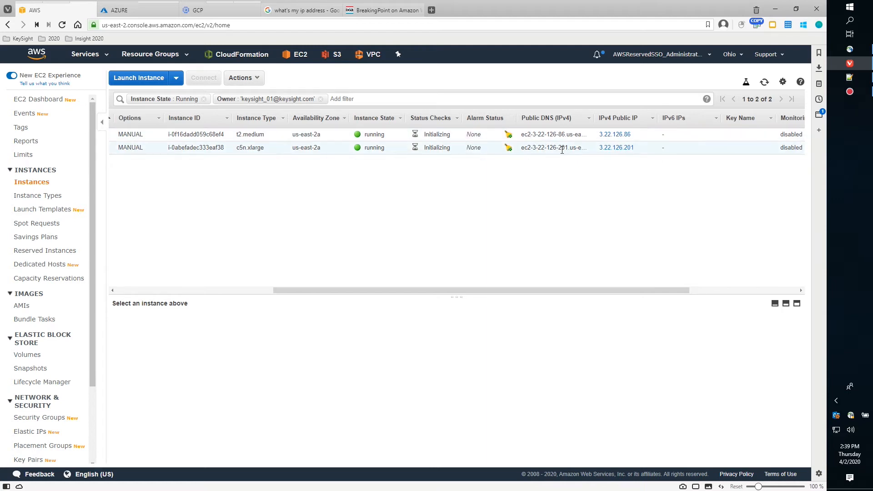
drag(612, 291, 427, 267)
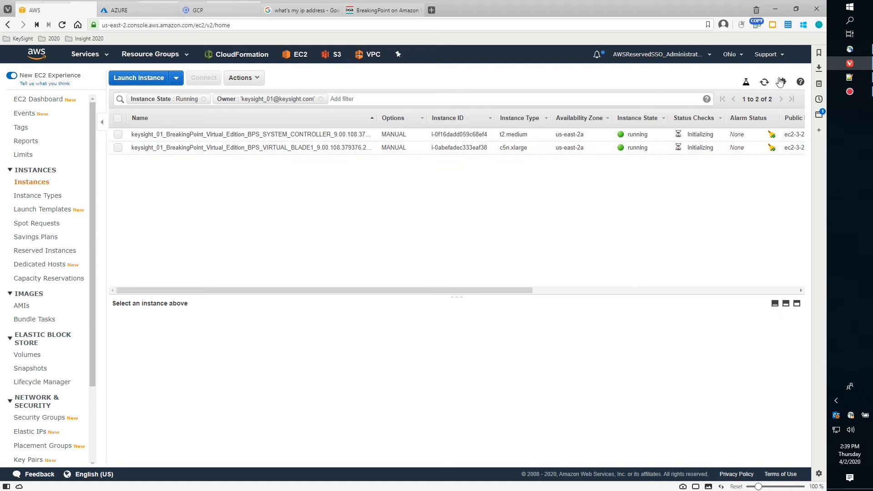
click(764, 83)
click(766, 85)
drag(458, 296, 453, 261)
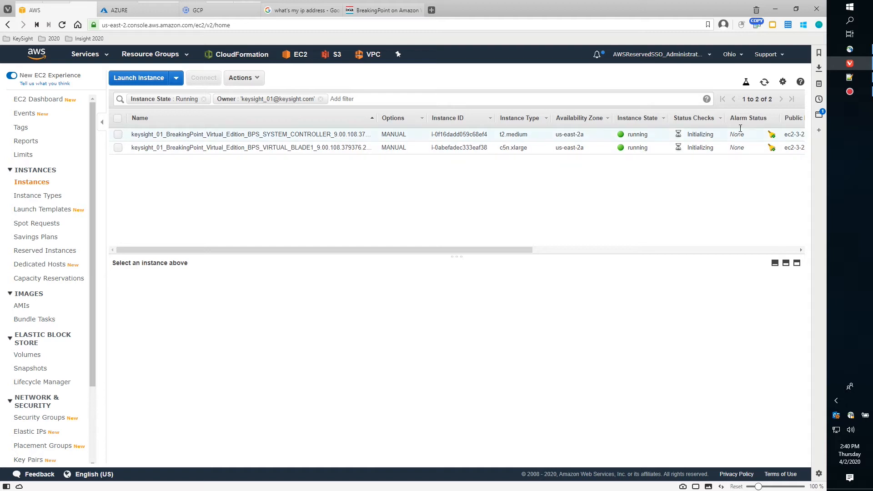
click(764, 82)
click(765, 84)
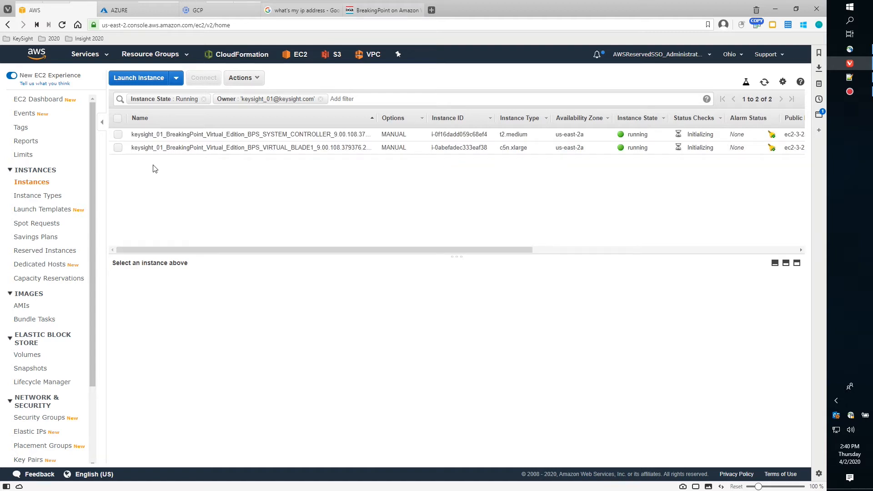
click(119, 135)
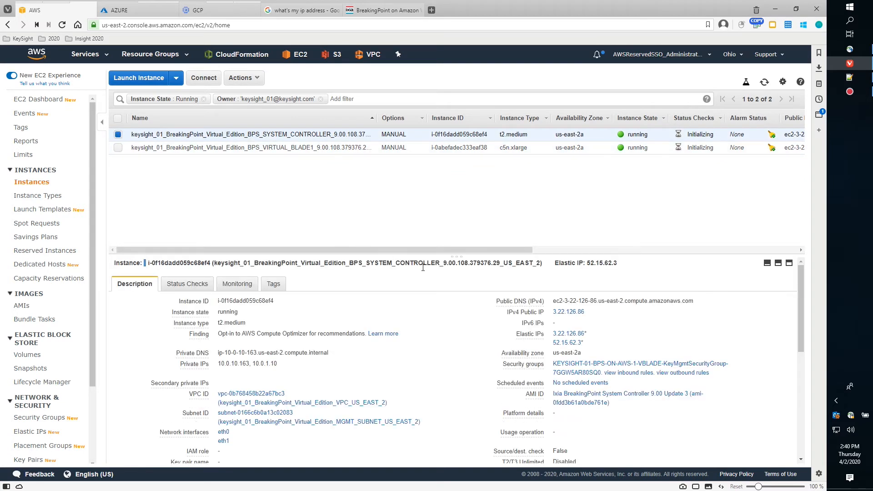
Enlarge the details pane and show the VIRTUAL_BLADE1 instance's details.
drag(456, 255, 461, 178)
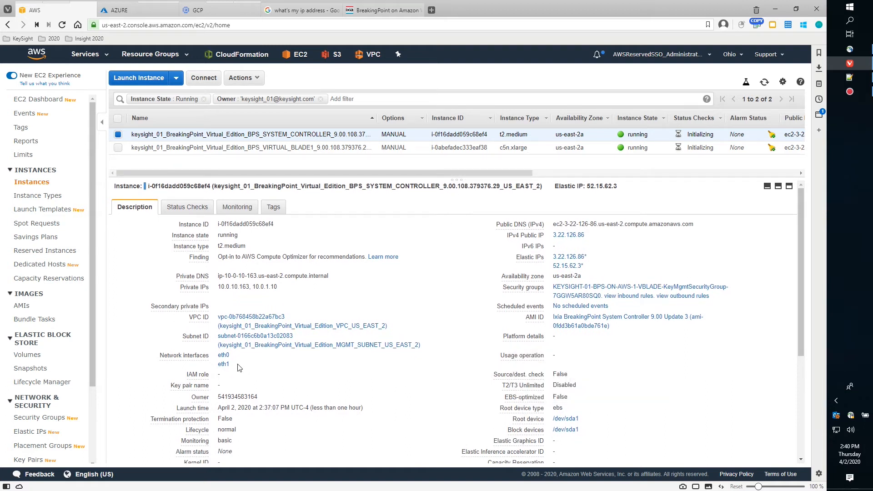
mouse_move(223, 360)
mouse_move(224, 367)
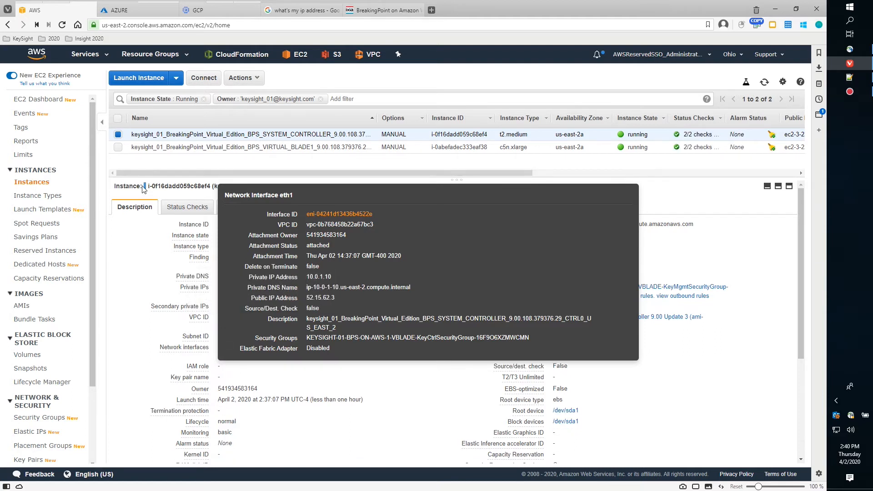
click(118, 147)
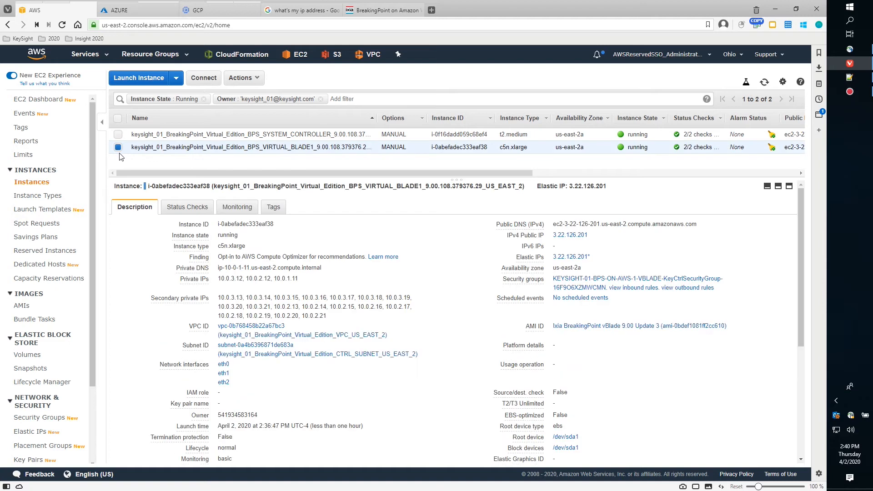
click(223, 366)
Open the VPC Dashboard from the top-bar VPC link, showing 5 VPCs and 12 subnets.
mouse_move(223, 375)
right_click(366, 55)
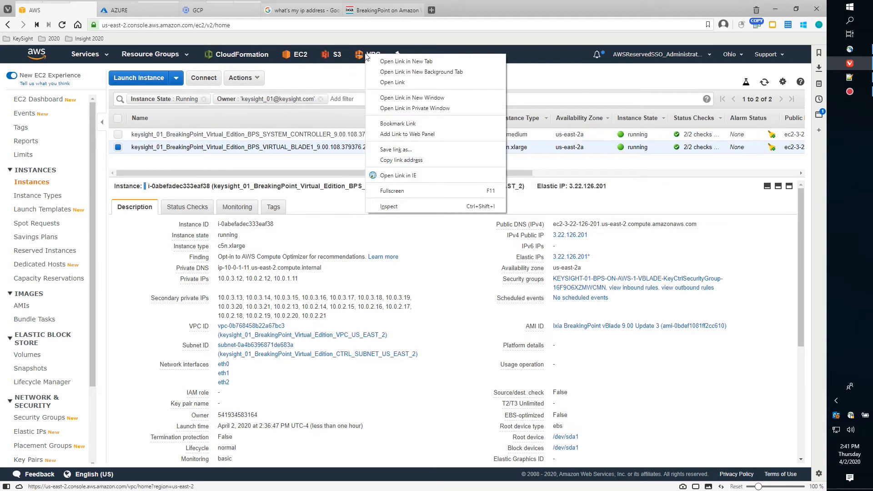
click(392, 65)
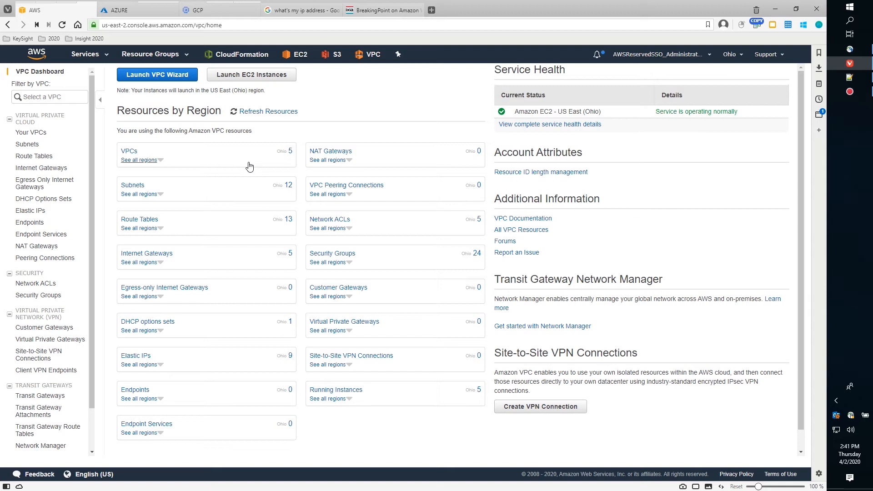
Filter VPCs by the deployment owner's Owner tag and copy the BreakingPoint VPC's ID.
click(127, 153)
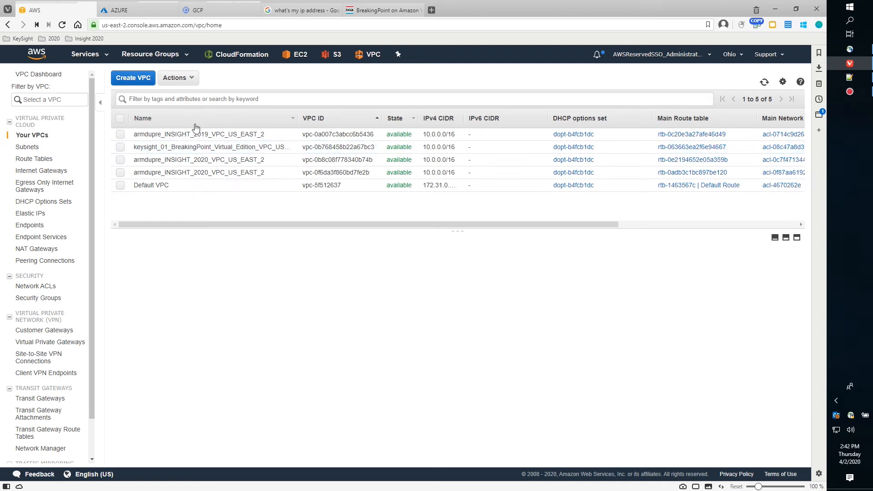
click(179, 100)
click(159, 143)
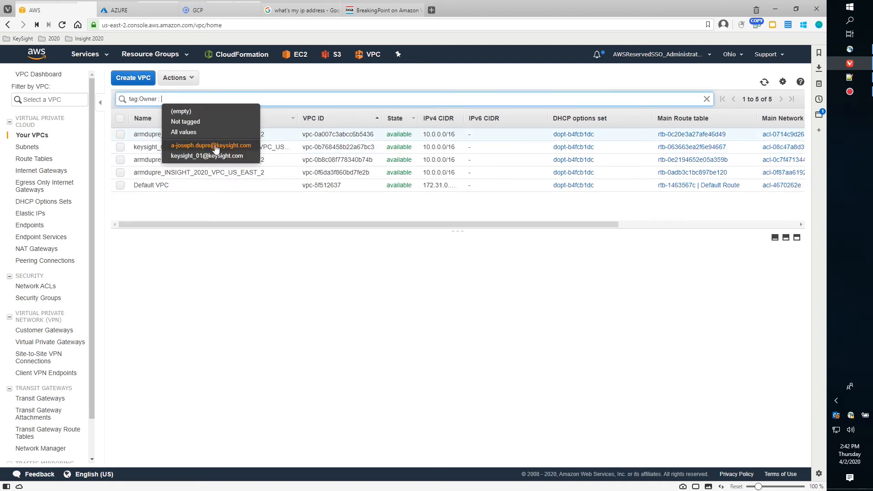
click(215, 154)
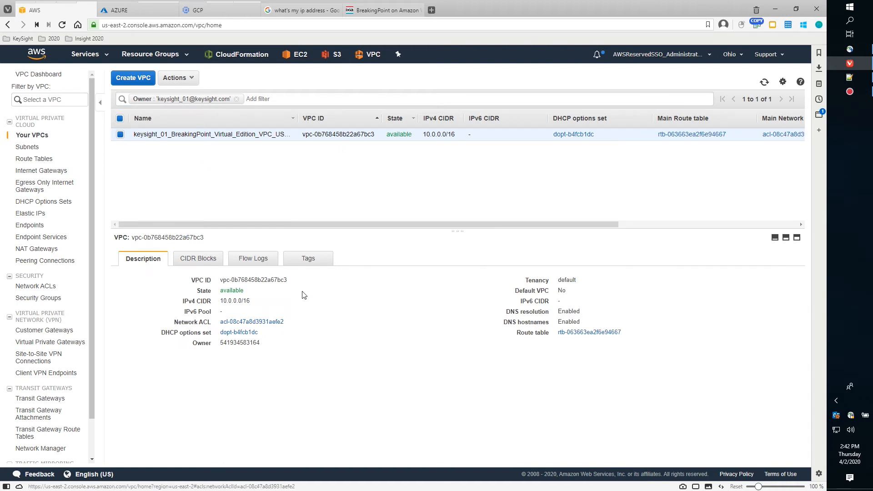
click(294, 280)
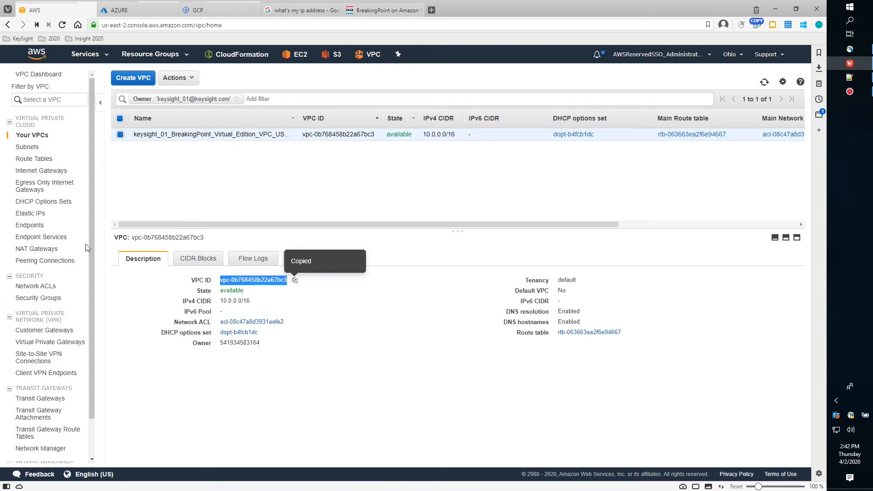
Filter subnets by VPC vpc-0b768458b22a67bc3 and widen Name to show CTRL, MGMT, TEST1, TEST2.
click(22, 156)
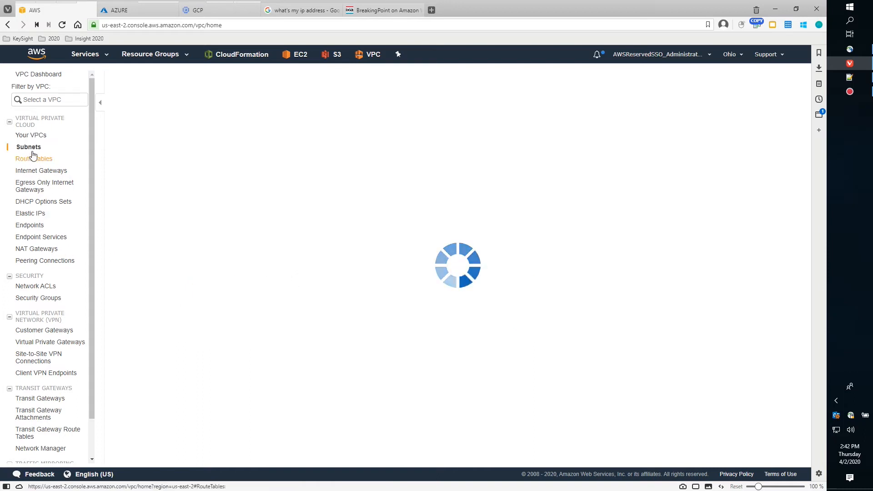
click(159, 97)
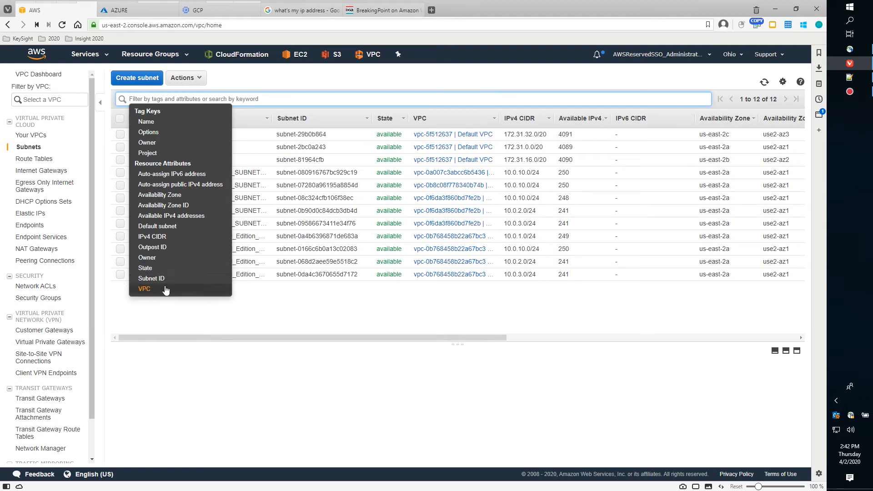
click(151, 279)
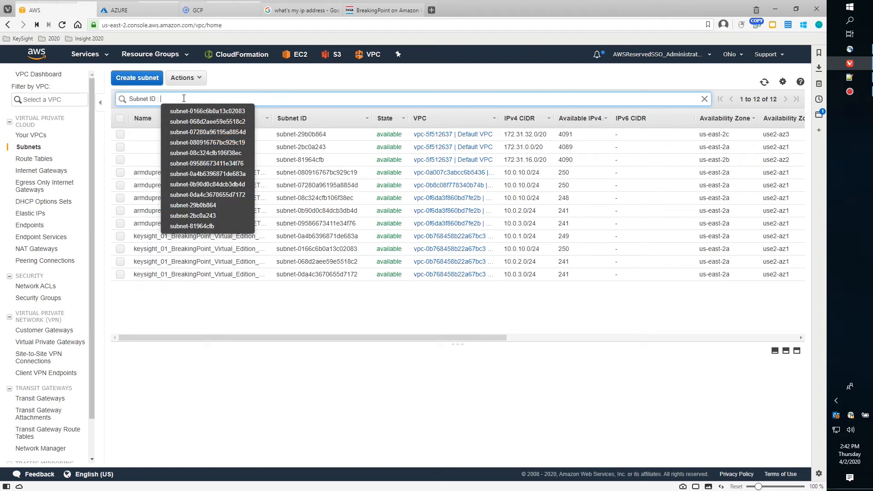
key(ctrl+v)
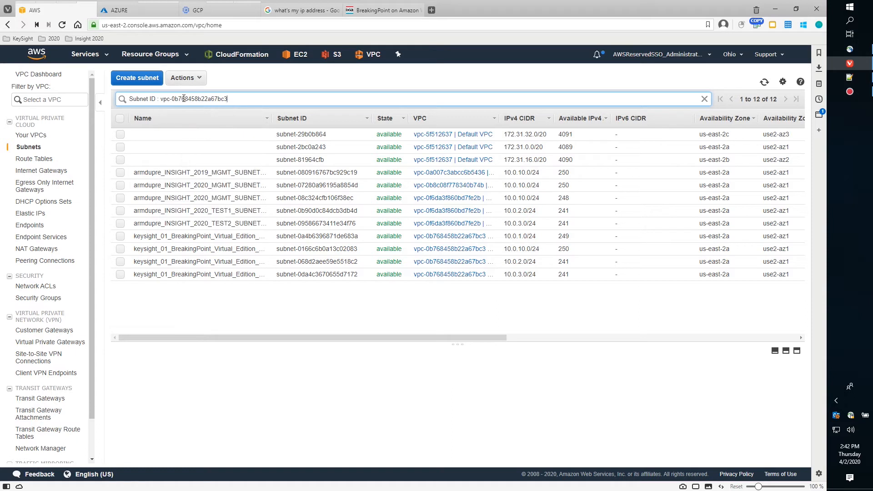
click(152, 97)
drag(236, 97, 81, 91)
key(BackSpace)
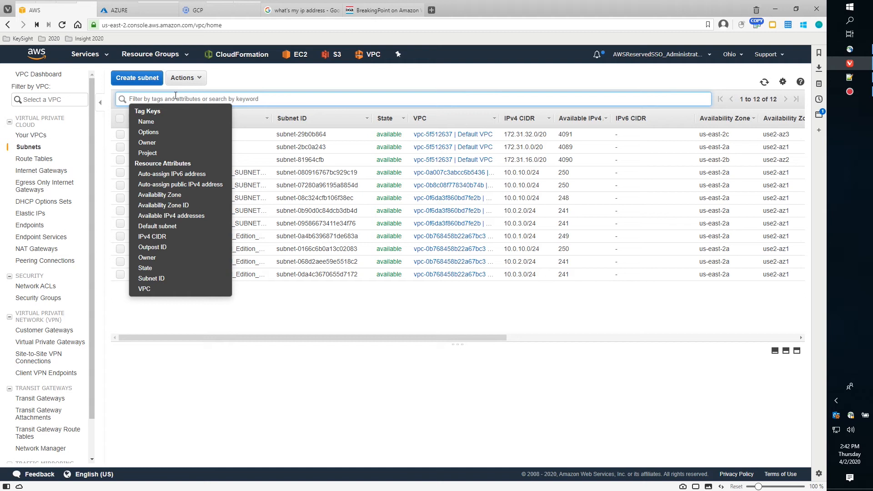
click(169, 291)
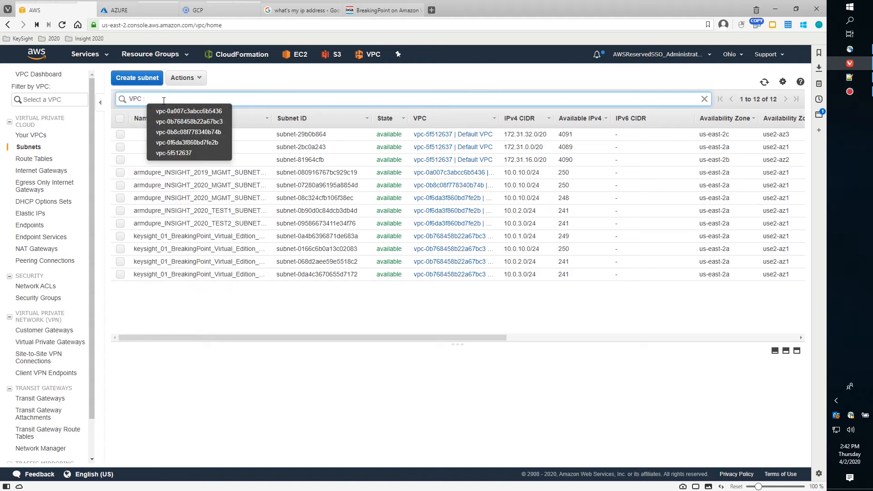
key(ctrl+v)
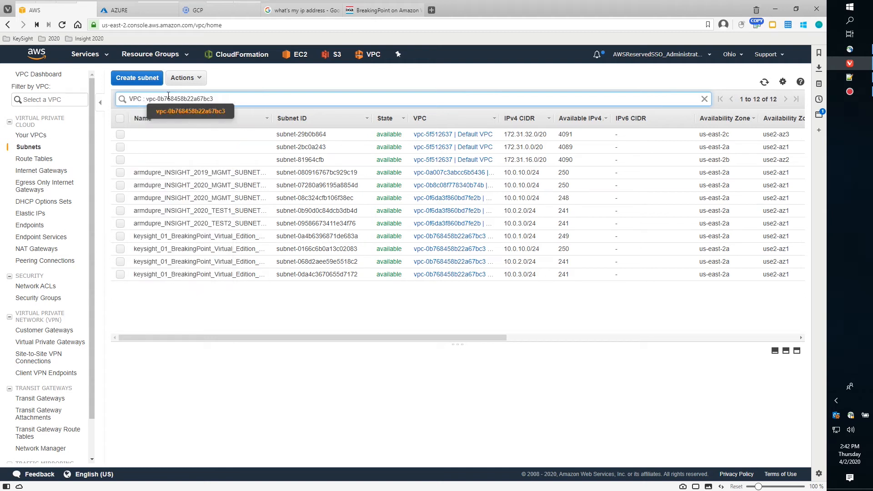
key(Return)
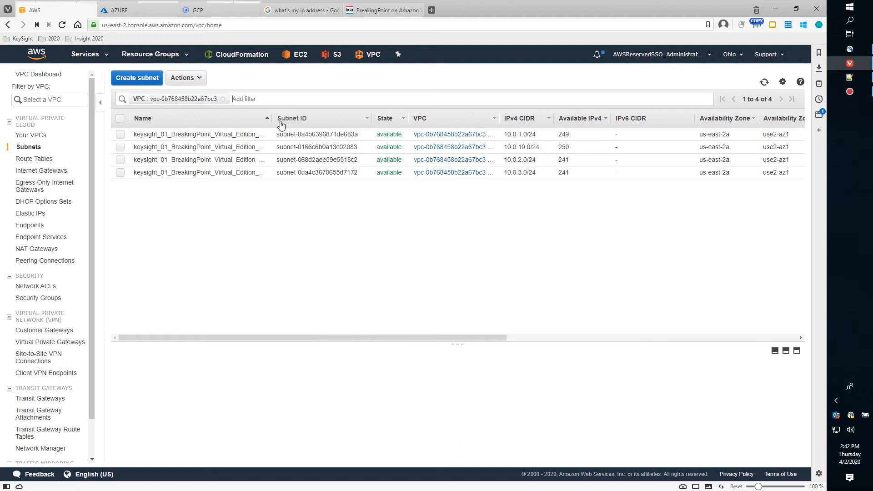
drag(269, 117, 367, 117)
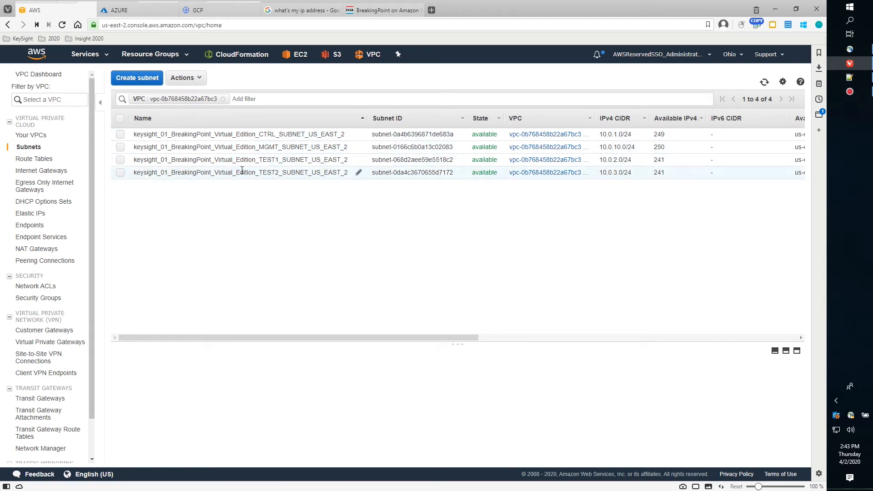
Select only the SYSTEM_CONTROLLER instance and copy its public IPv4 DNS name.
mouse_move(61, 15)
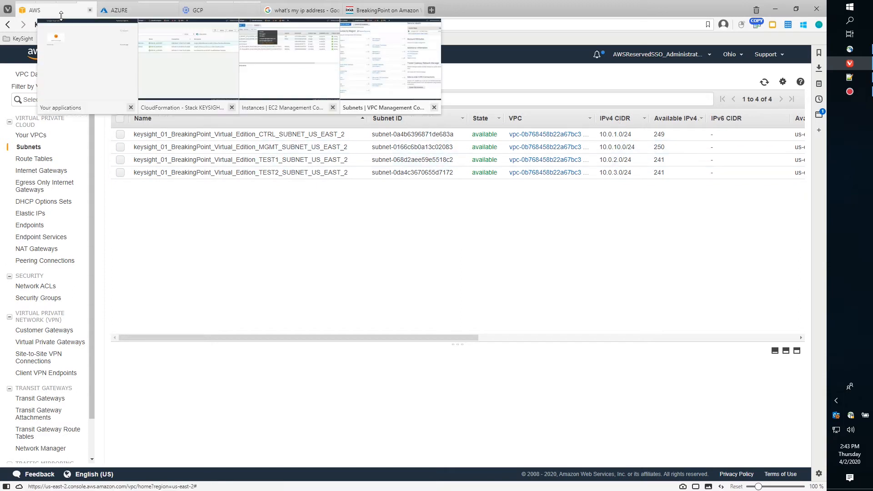
click(259, 88)
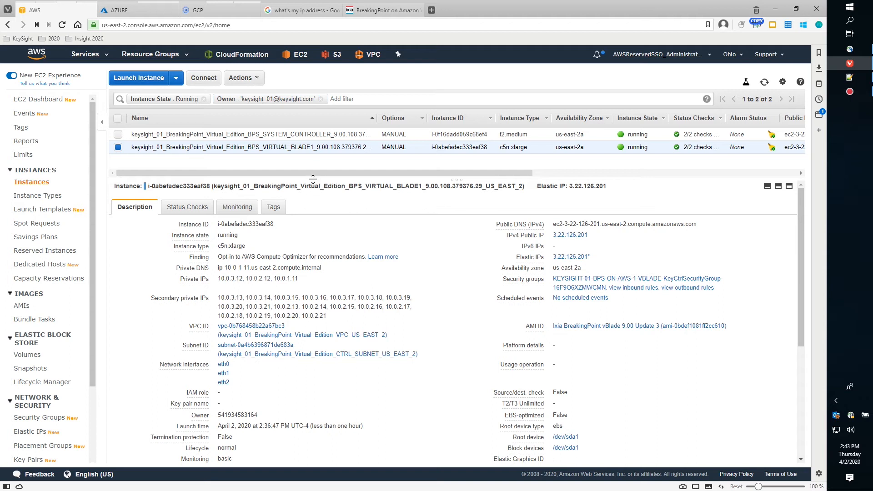
click(118, 147)
click(118, 134)
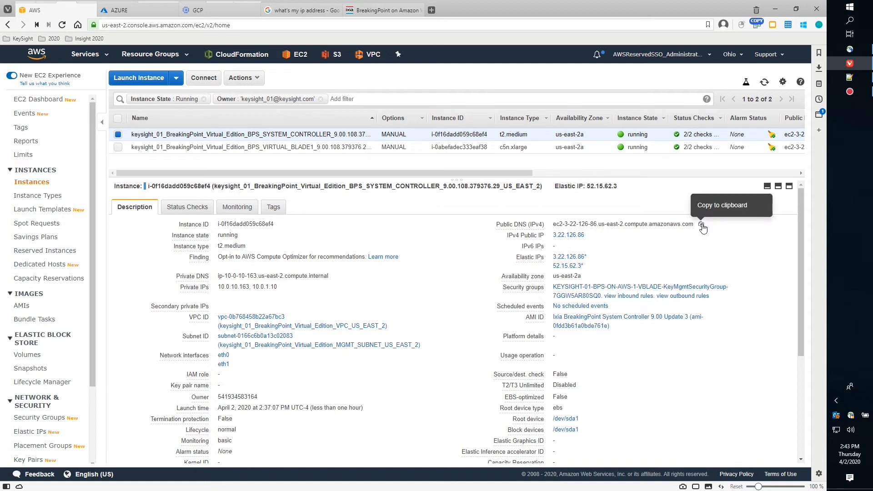
click(701, 225)
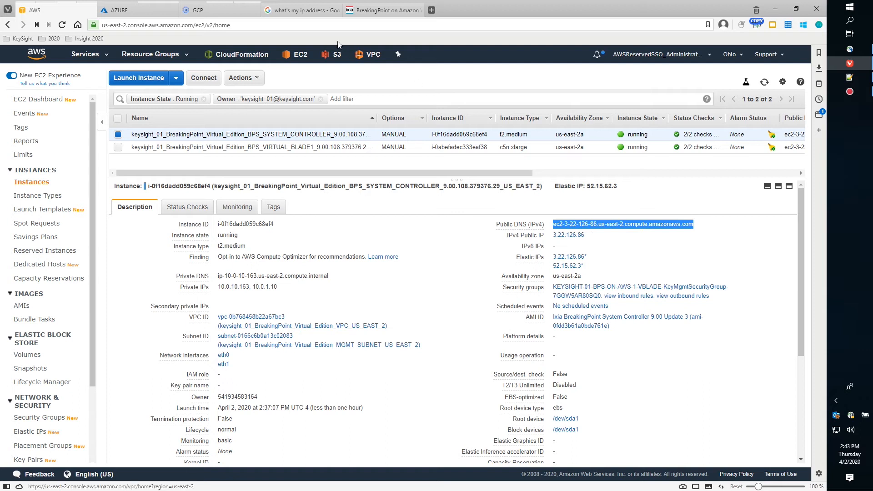
mouse_move(364, 11)
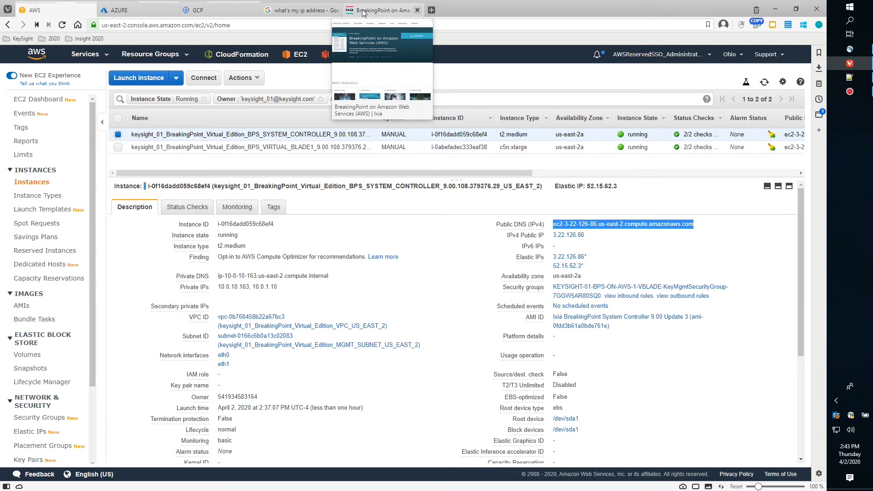
Load the controller's public DNS ec2-3-22-126-86.us-east-2.compute.amazonaws.com in the search tab.
click(298, 10)
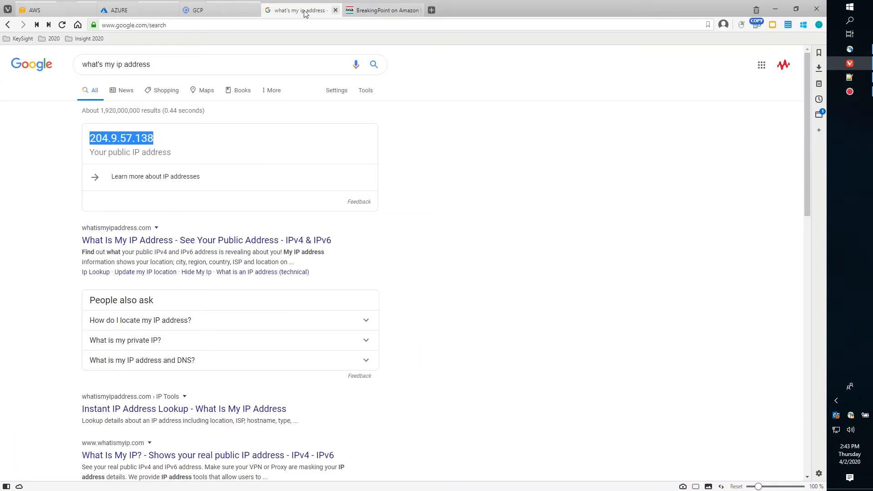
right_click(140, 26)
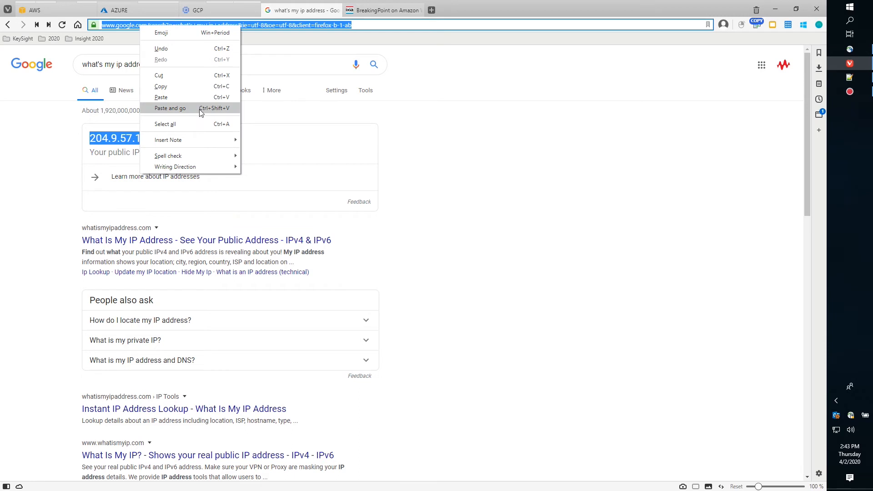
click(174, 98)
key(Return)
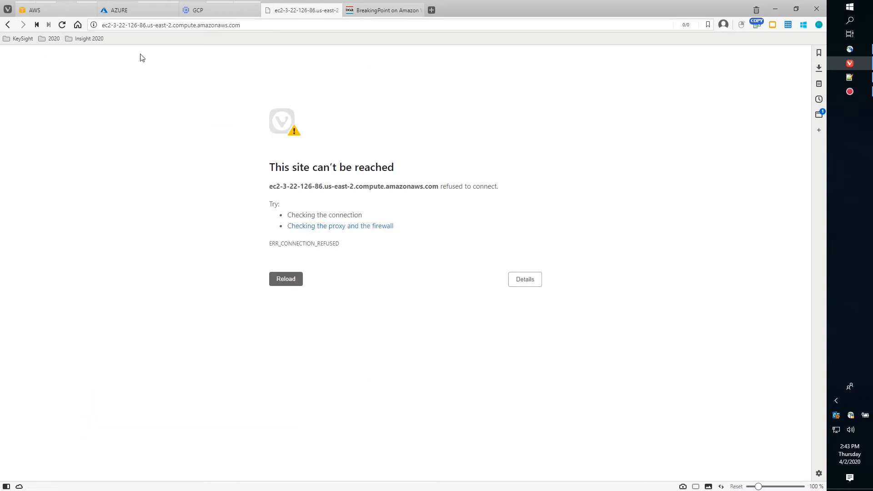
Check the EC2 instance list and data sheet, then reload the refused controller page twice.
click(49, 9)
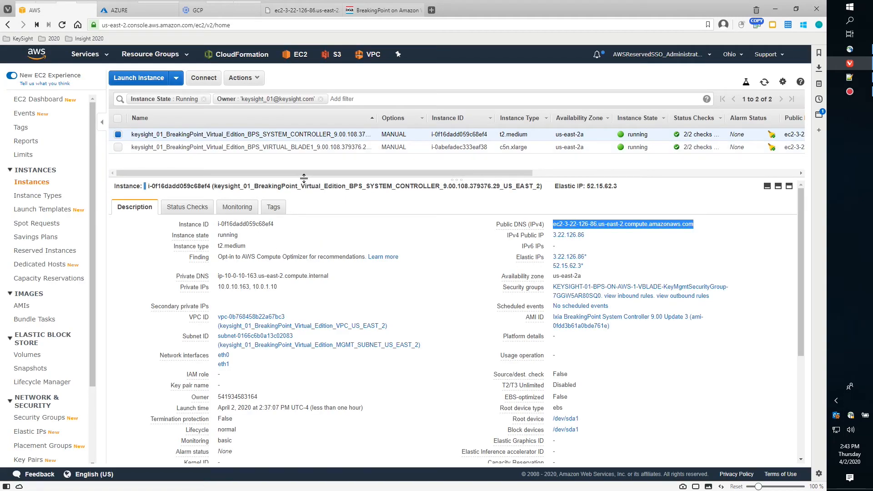
drag(460, 185, 460, 217)
click(361, 12)
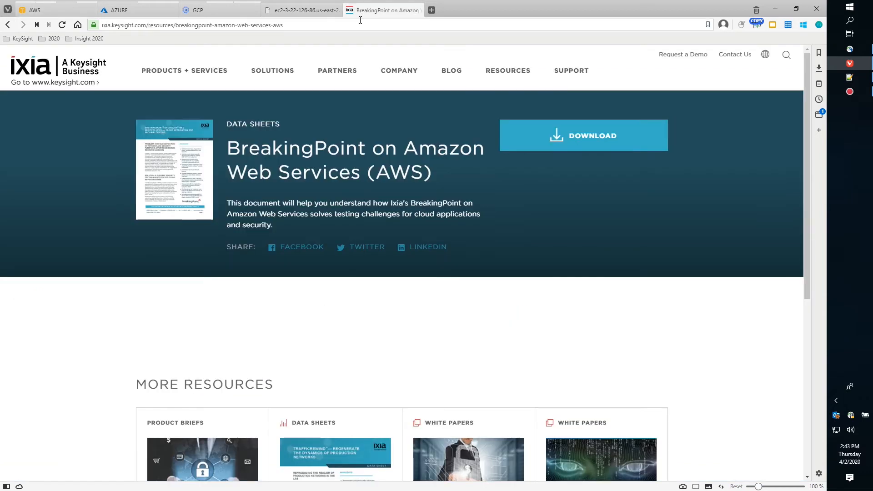
click(298, 13)
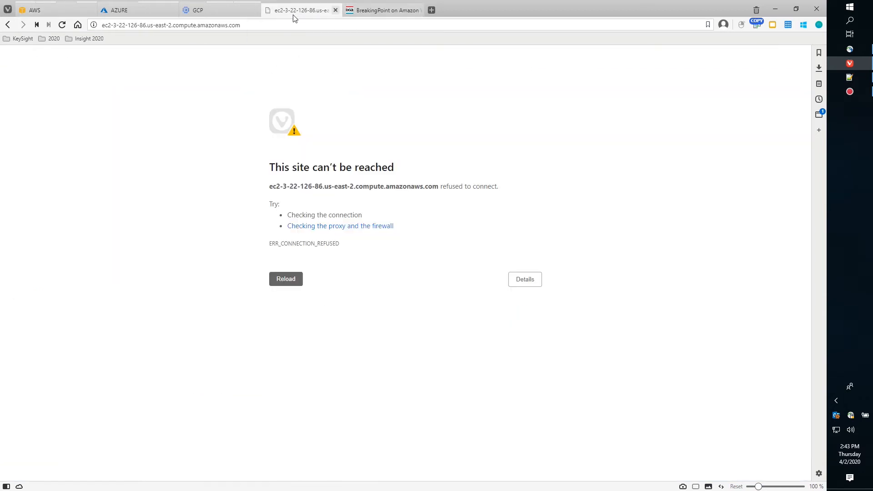
click(103, 24)
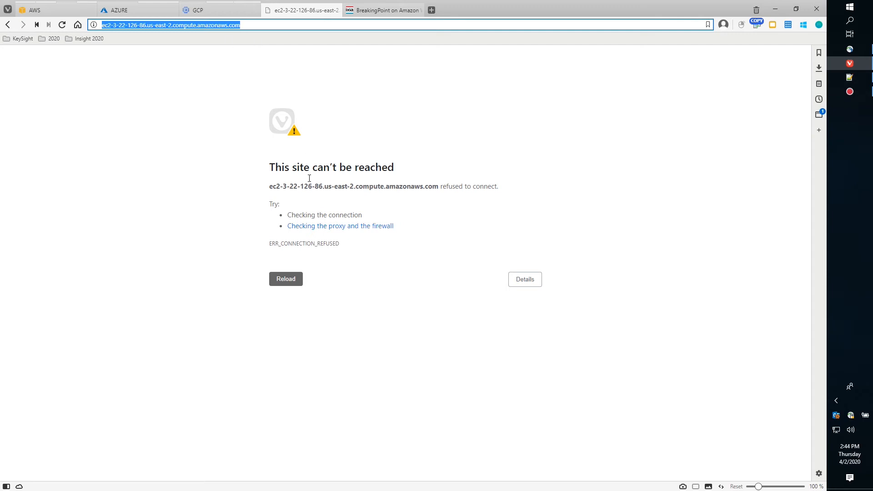
click(279, 282)
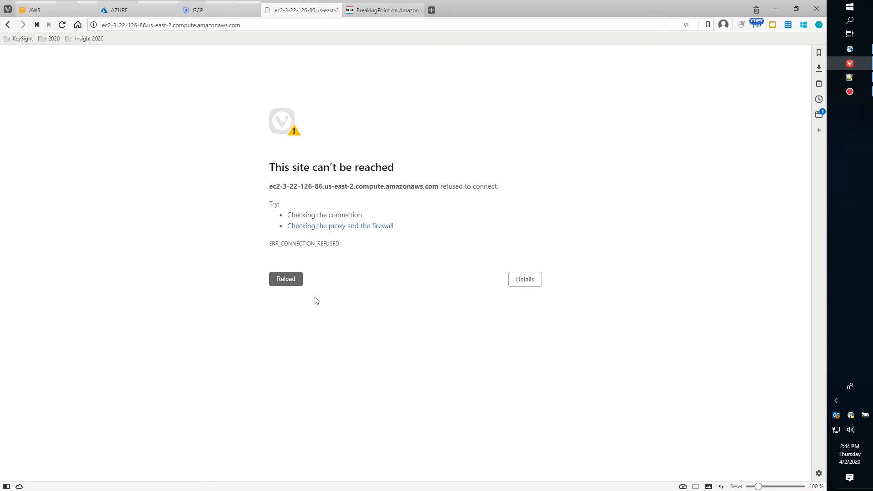
click(294, 284)
click(63, 10)
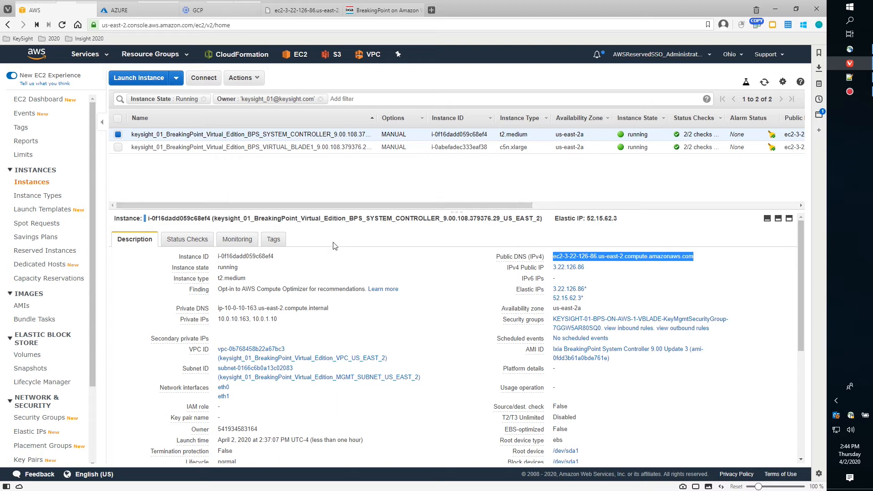
mouse_move(452, 210)
mouse_down()
mouse_move(452, 236)
mouse_move(452, 215)
mouse_up()
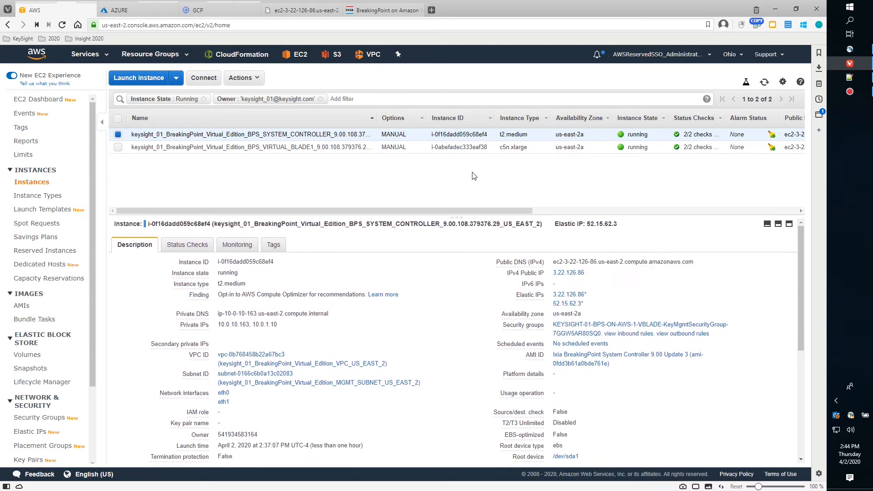
drag(506, 211, 326, 182)
drag(801, 248, 792, 230)
mouse_move(362, 13)
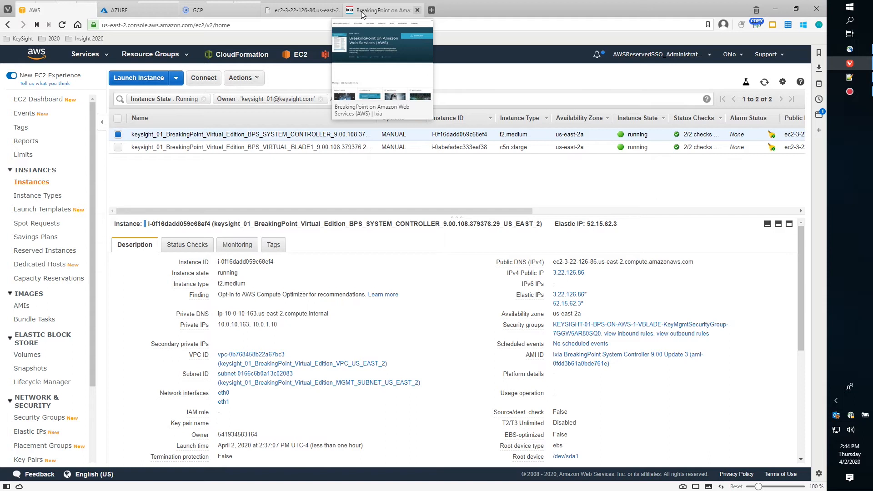
click(302, 10)
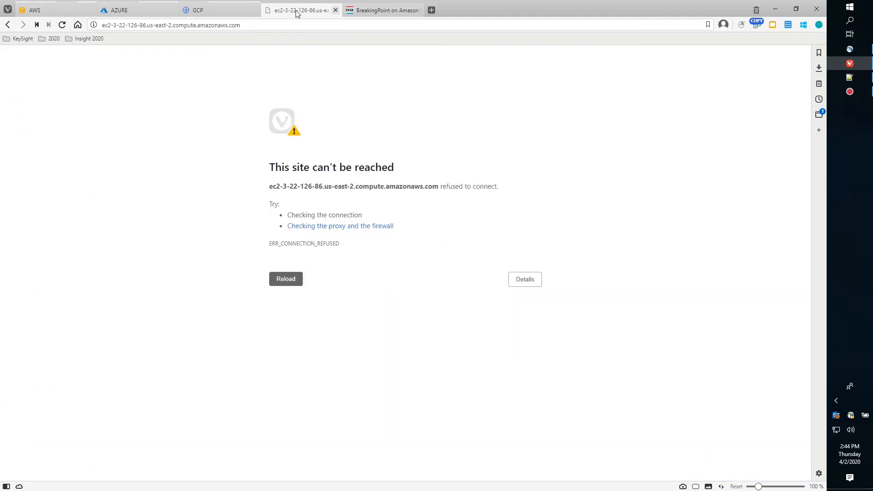
click(292, 281)
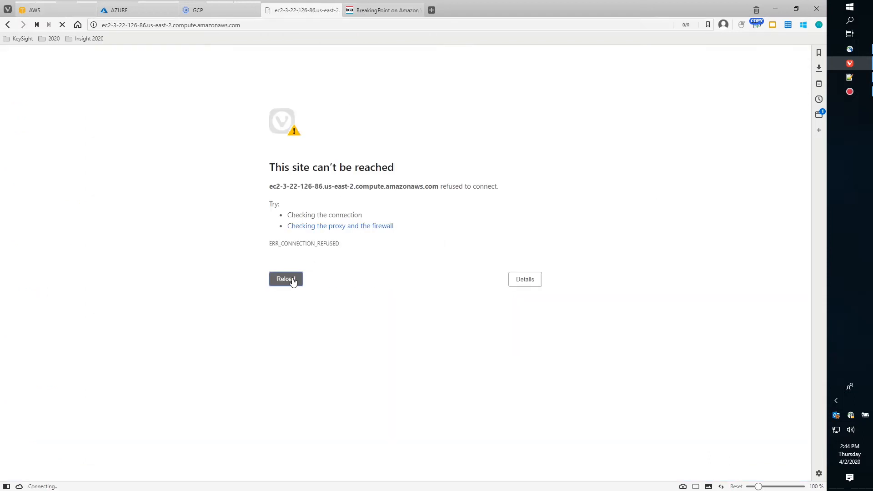
click(284, 284)
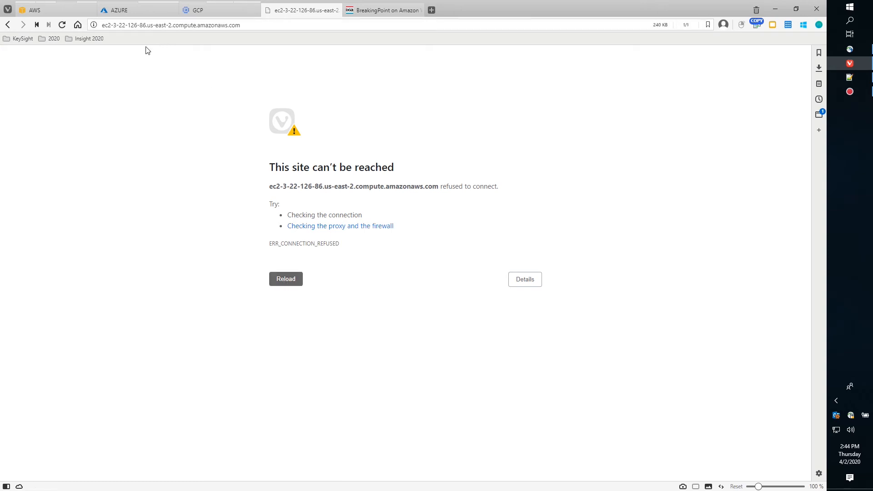
click(69, 10)
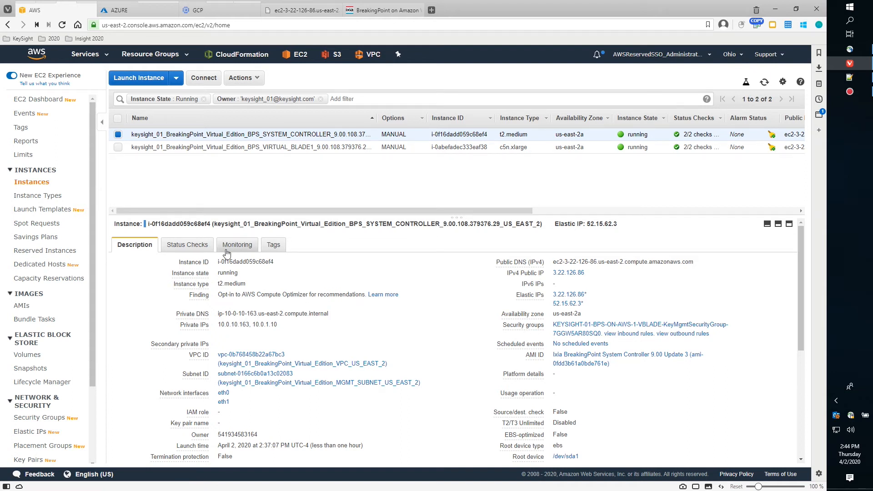
scroll(367, 372, down, 3)
scroll(368, 372, down, 1)
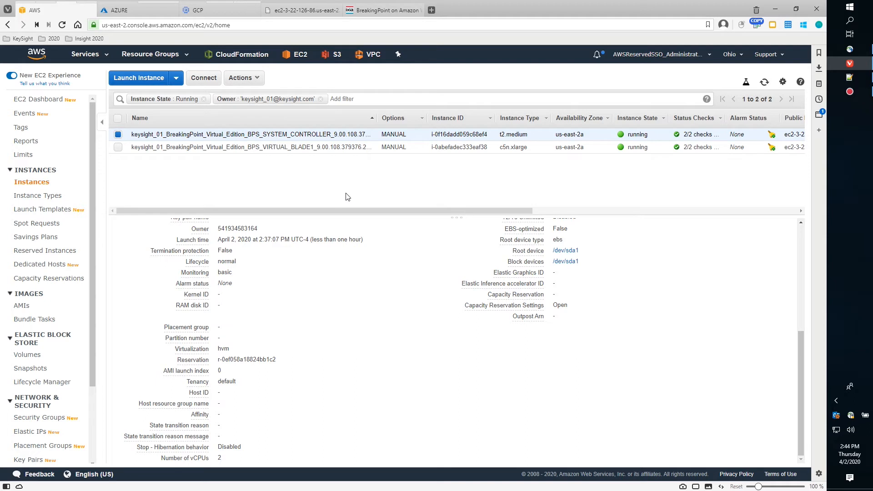
click(766, 84)
click(766, 85)
click(281, 14)
click(285, 281)
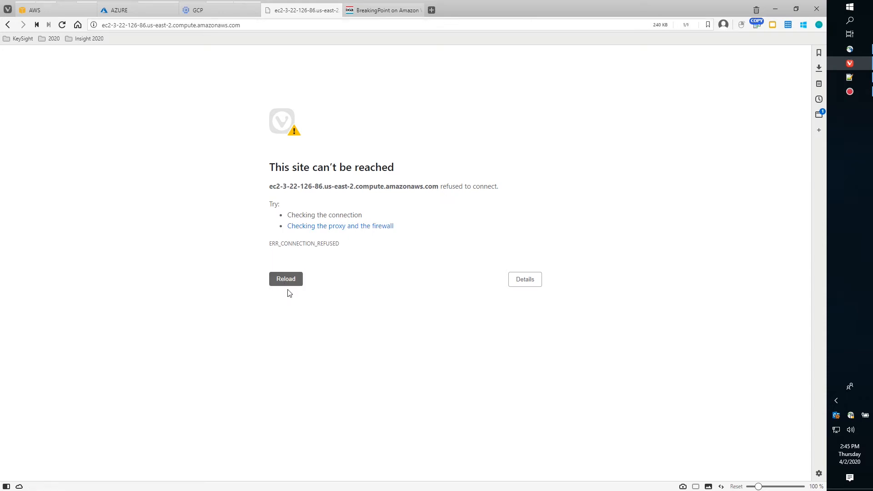
click(110, 26)
click(100, 26)
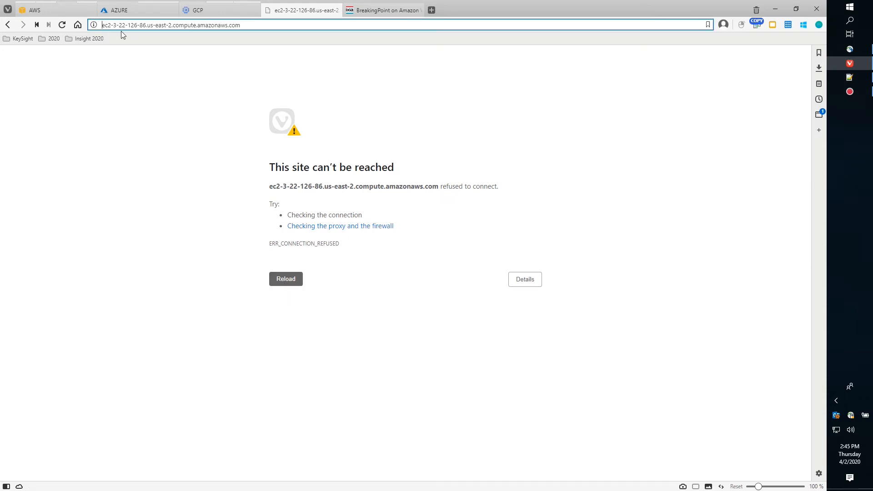
text(https://)
key(Return)
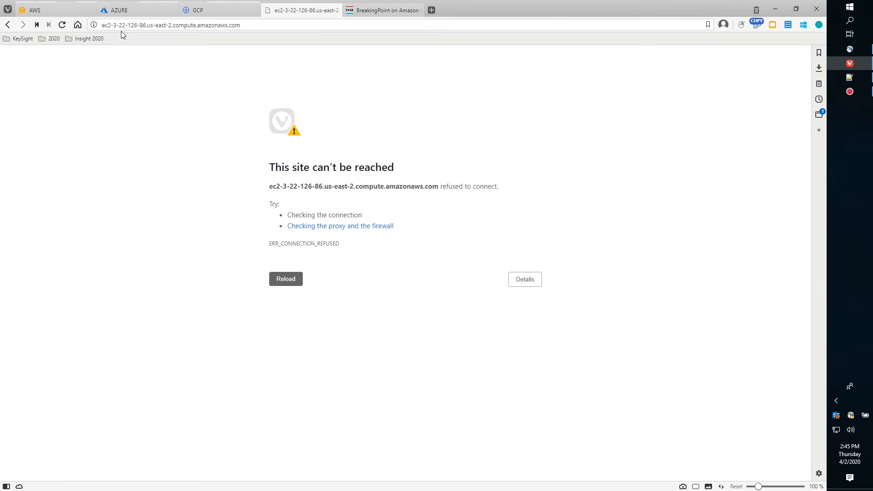
click(64, 10)
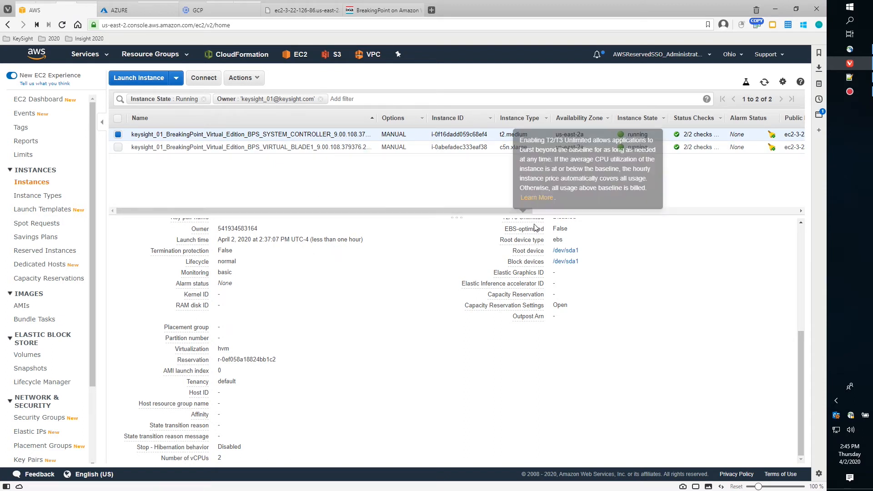
scroll(797, 307, up, 5)
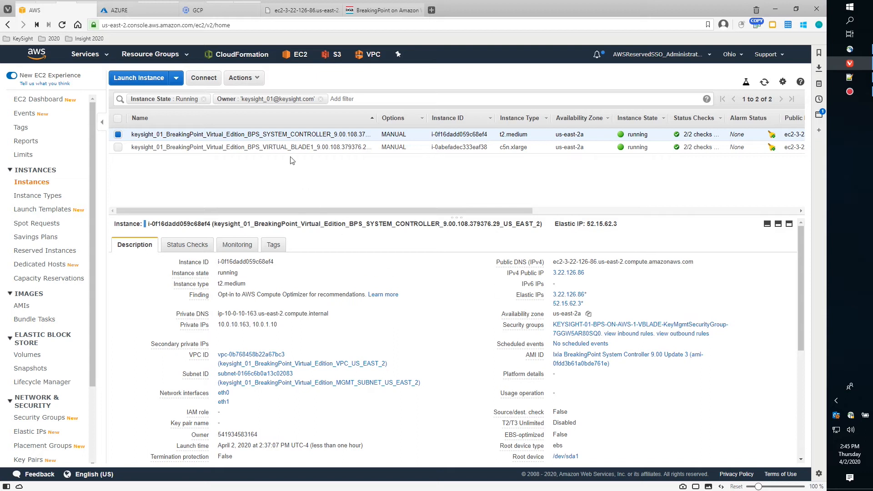
click(290, 10)
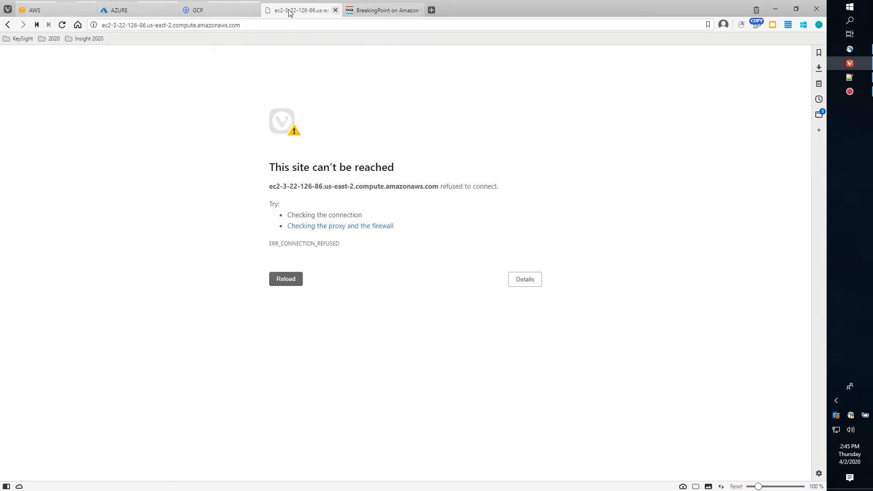
click(284, 285)
click(62, 25)
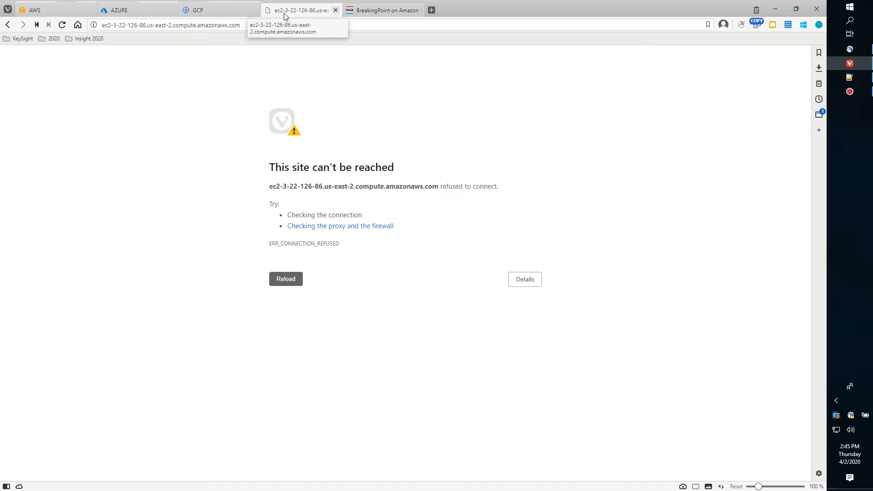
click(67, 9)
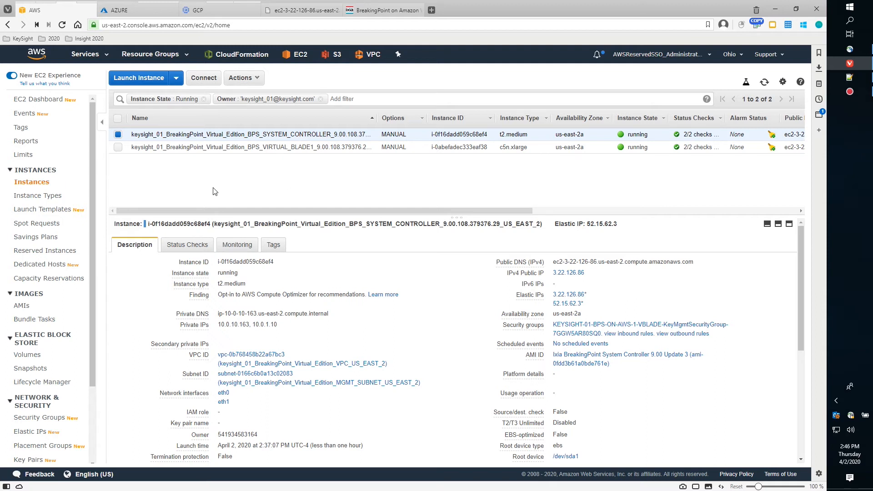
drag(91, 152, 109, 302)
Filter security groups by Owner tag keysight_01, widen the name column, and select KeyMgmtSecurityGroup.
click(29, 322)
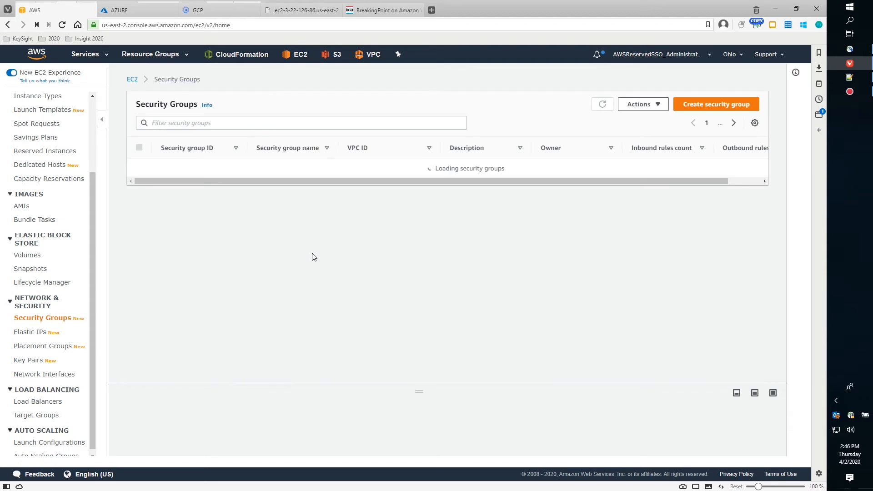
click(179, 122)
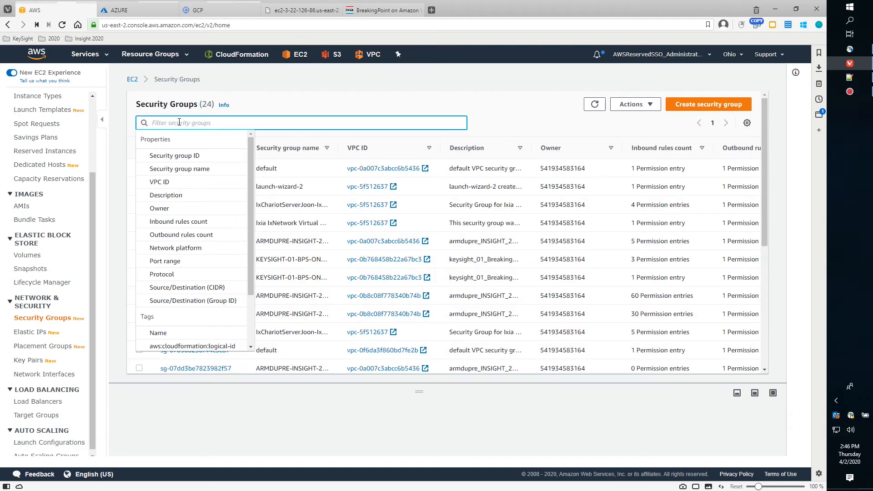
click(186, 209)
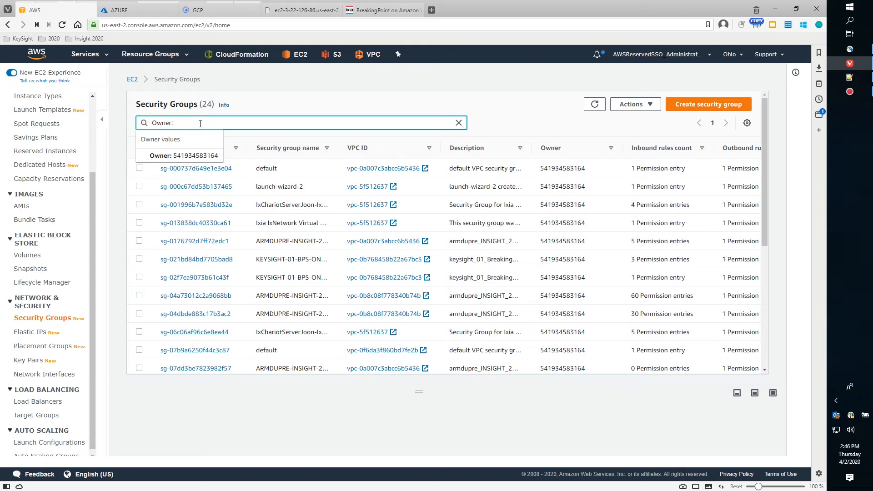
drag(200, 124, 120, 113)
key(BackSpace)
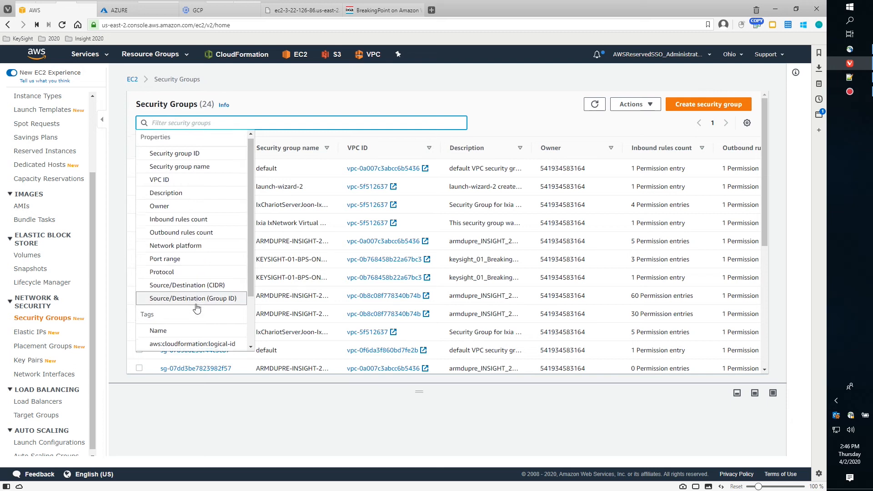
scroll(193, 305, down, 2)
click(186, 331)
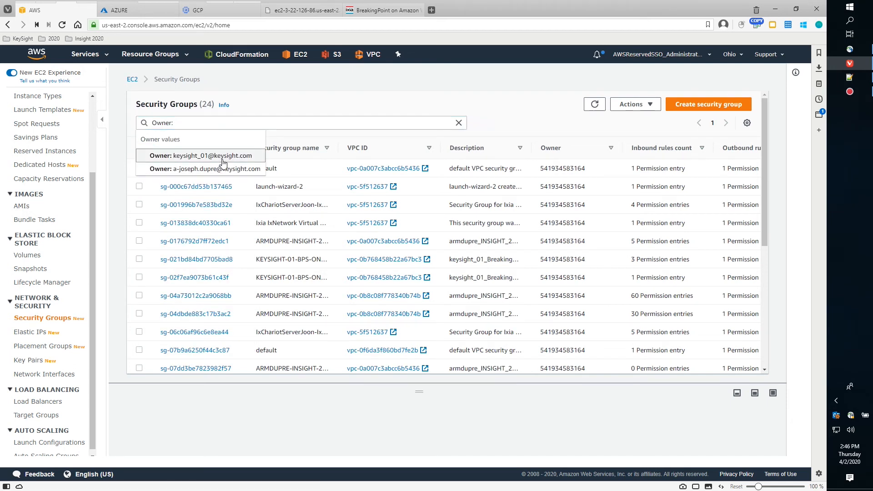
click(222, 156)
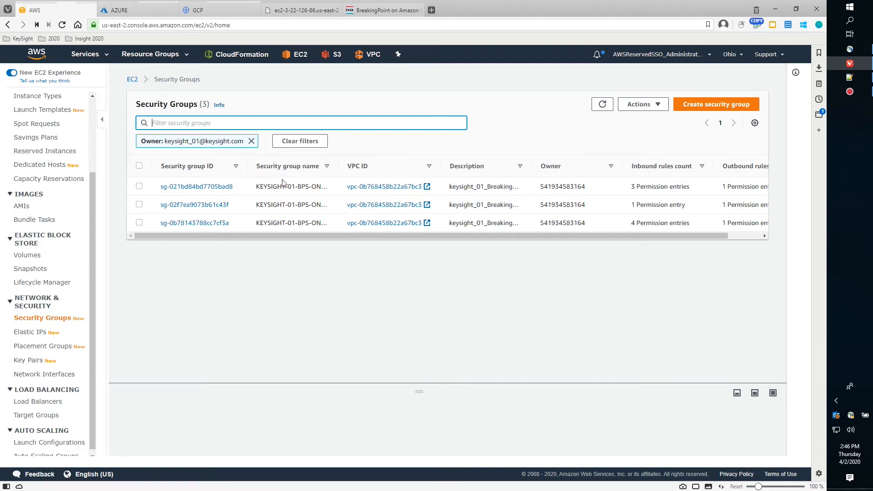
drag(338, 158, 503, 166)
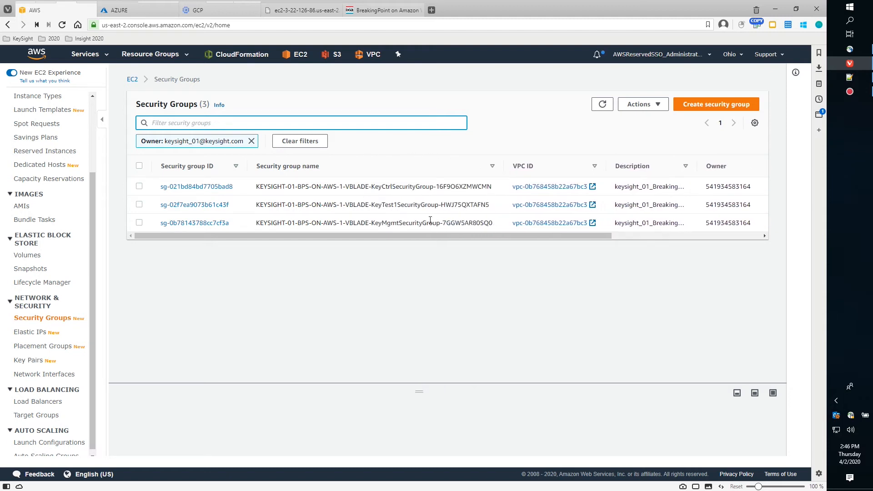
click(139, 223)
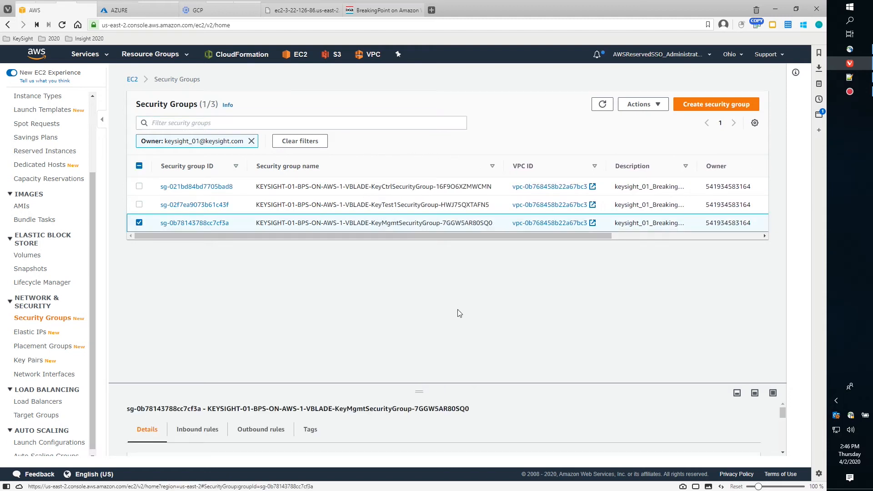
Enlarge the details panel and view KeyMgmt's inbound rules: HTTP 80, SSH 22, TCP 8880, HTTPS 443.
drag(419, 392, 417, 270)
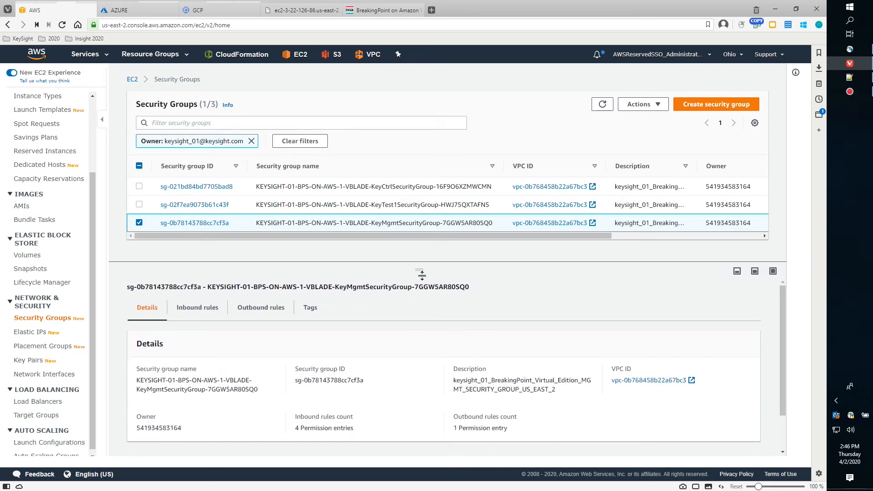
click(200, 309)
scroll(603, 330, down, 1)
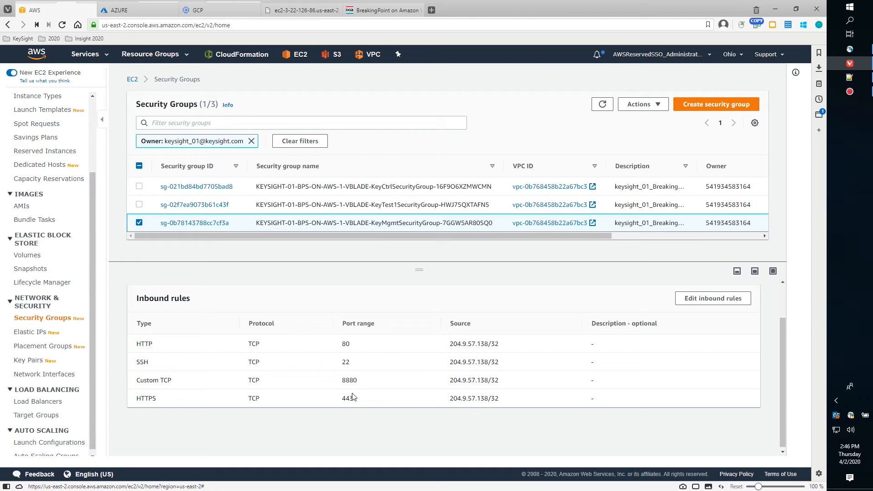
Reload the controller page twice more, then return to the security groups console.
click(286, 12)
click(293, 282)
click(289, 284)
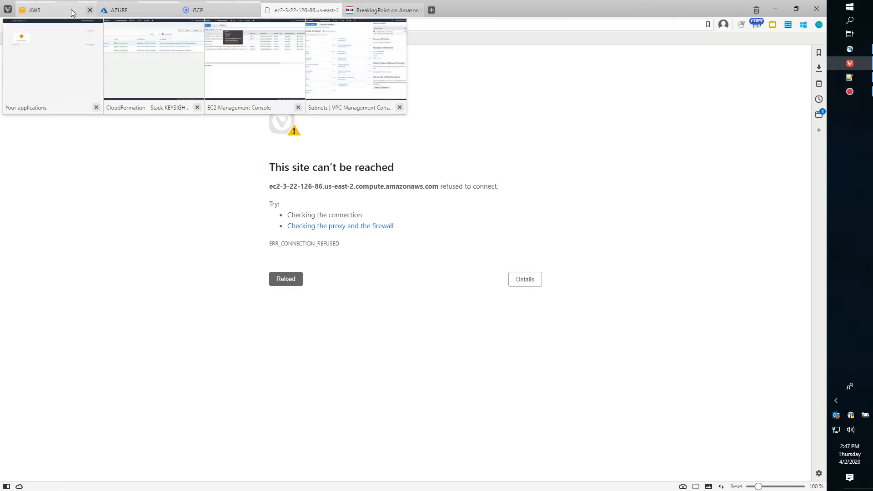
mouse_move(48, 11)
click(48, 11)
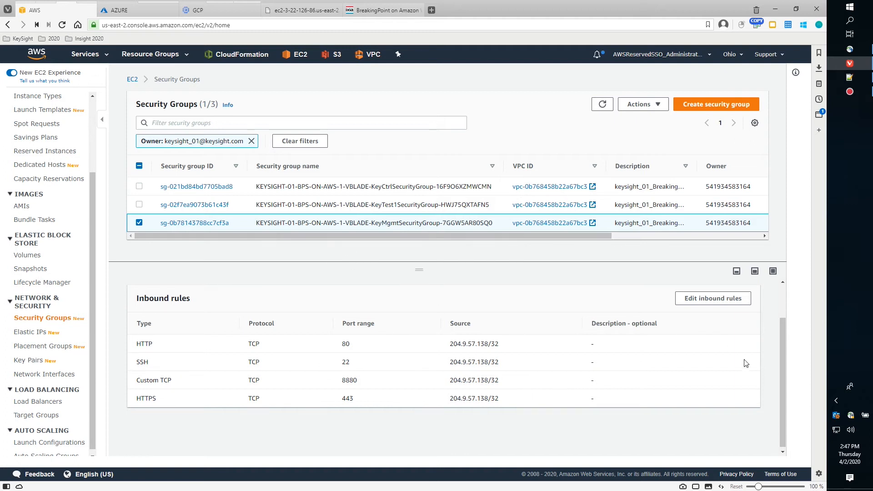
drag(781, 367, 781, 338)
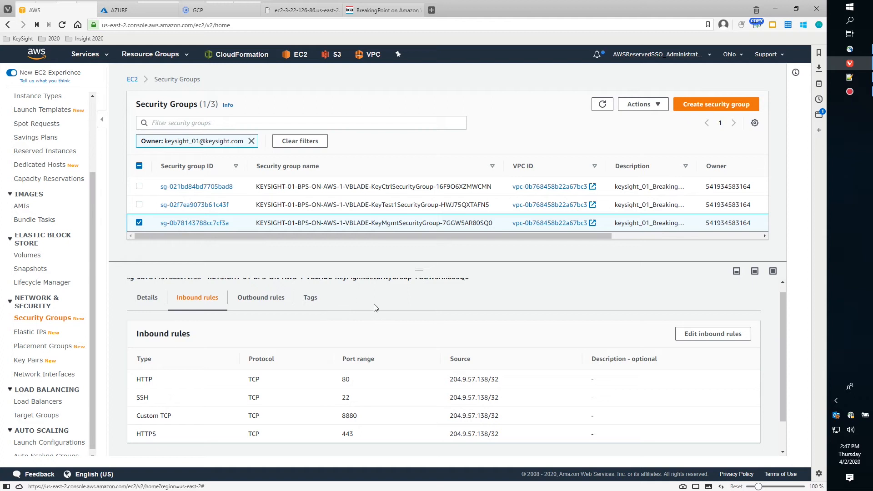
mouse_move(781, 328)
mouse_down()
mouse_move(779, 302)
mouse_move(787, 357)
mouse_move(780, 305)
mouse_move(785, 340)
mouse_up()
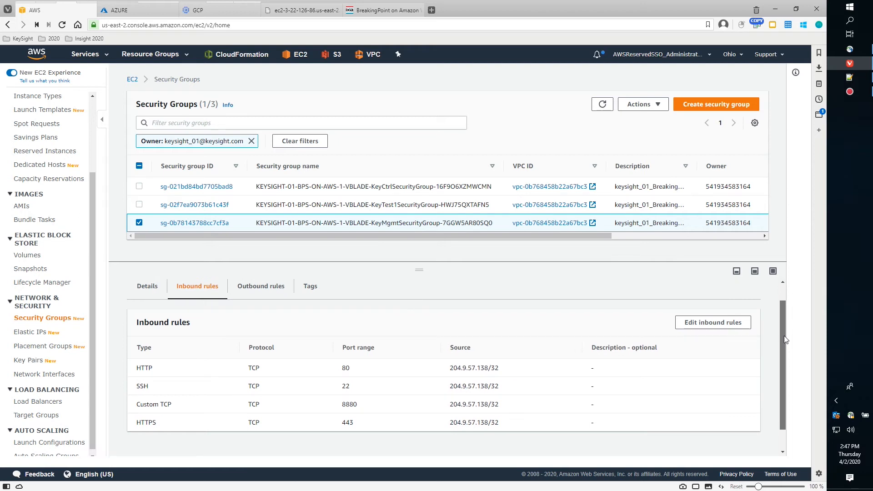
scroll(785, 340, down, 1)
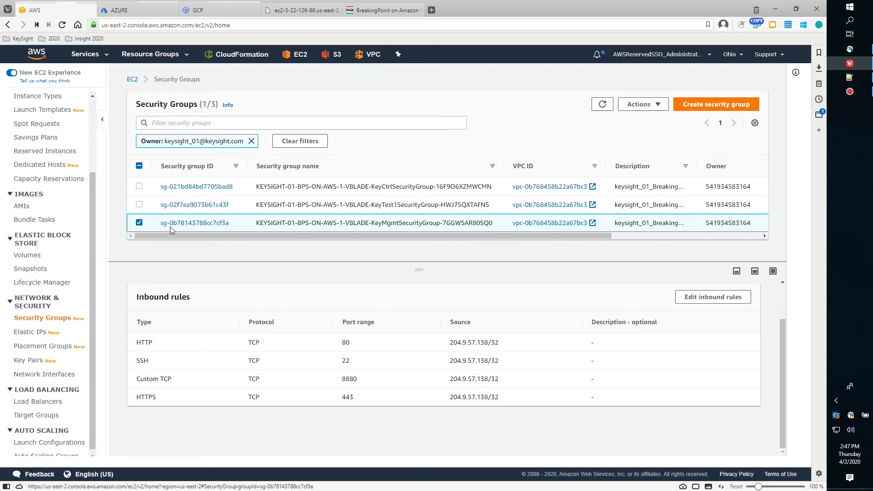
Compare KeyTest1 and KeyMgmt inbound rules, then reload the controller page, still refused.
click(139, 223)
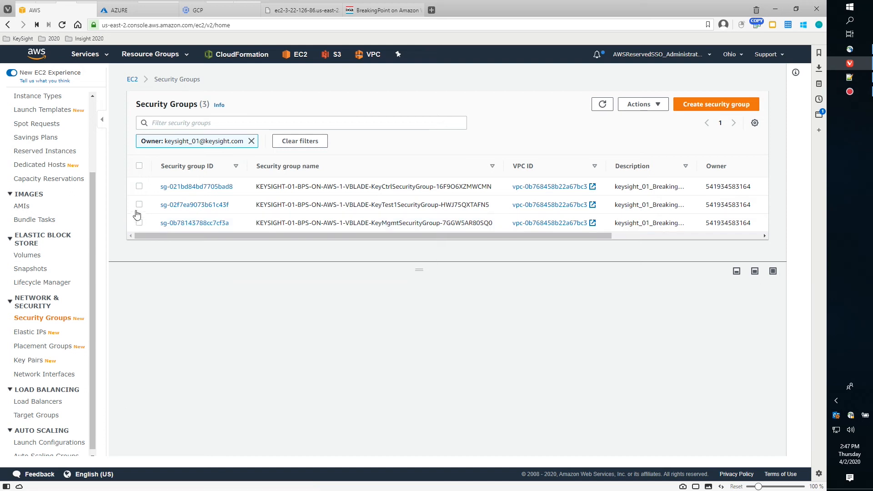
click(139, 205)
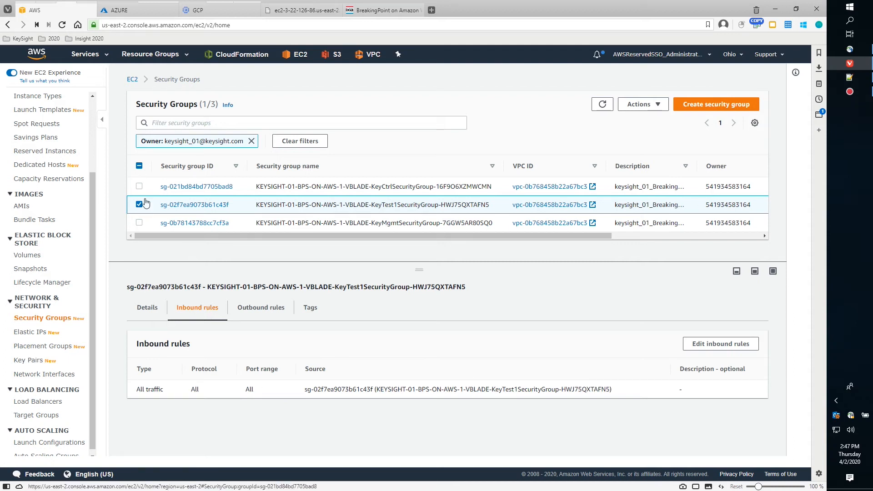
click(139, 222)
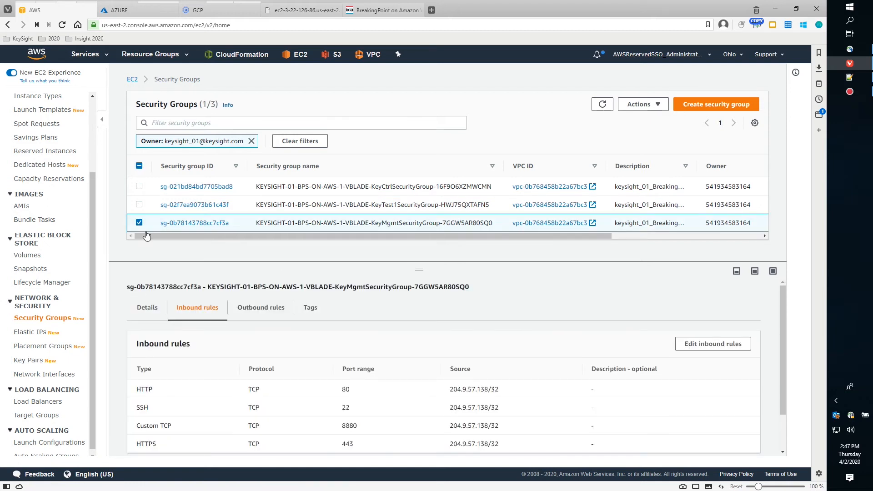
scroll(778, 362, down, 1)
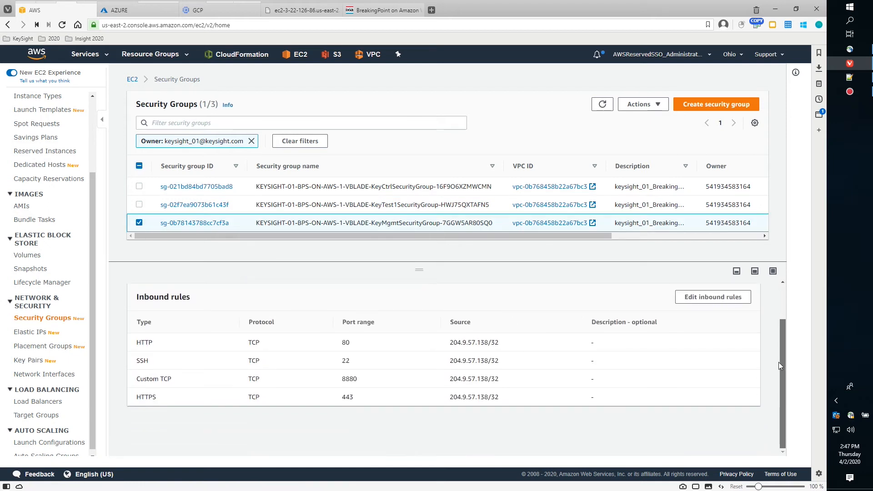
scroll(778, 379, up, 1)
scroll(779, 373, down, 1)
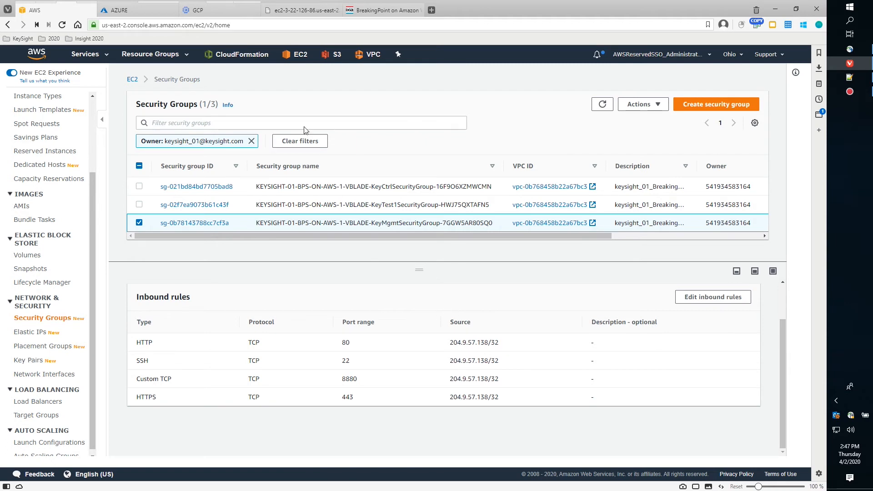
click(295, 11)
click(285, 280)
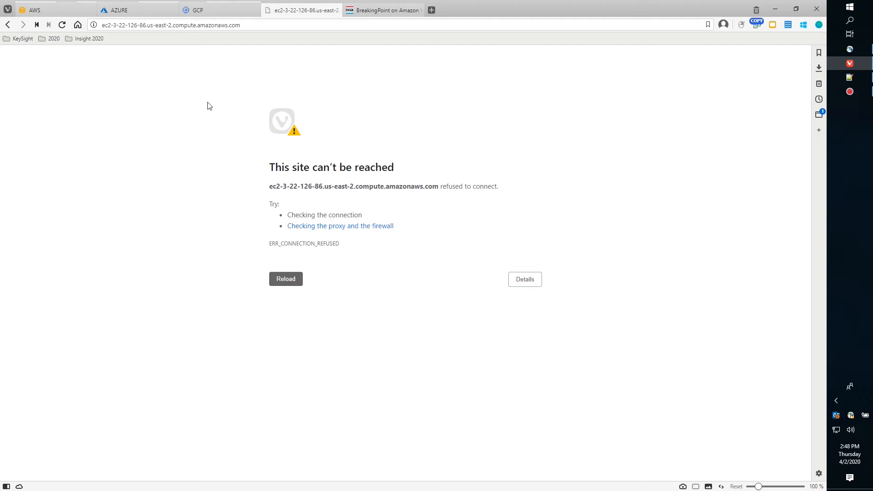
Return to EC2 Instances and select SYSTEM_CONTROLLER to show its public DNS and Elastic IP 52.15.62.3.
click(251, 26)
key(ctrl+a)
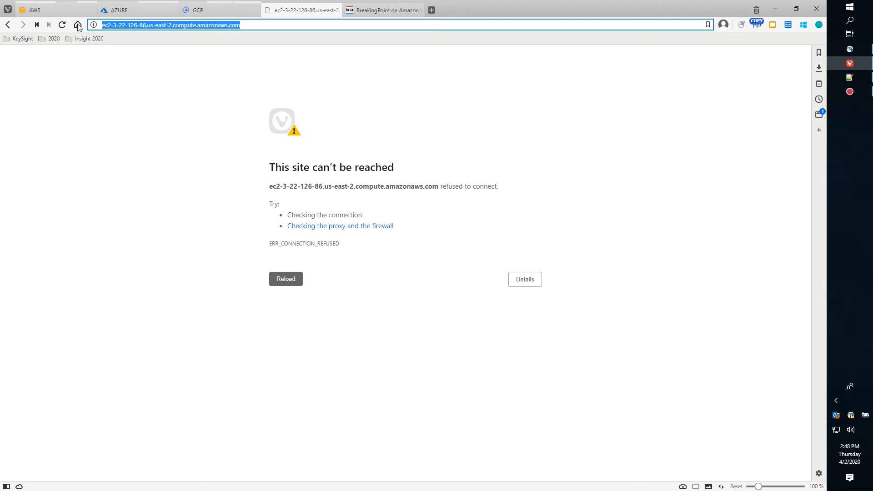
click(36, 10)
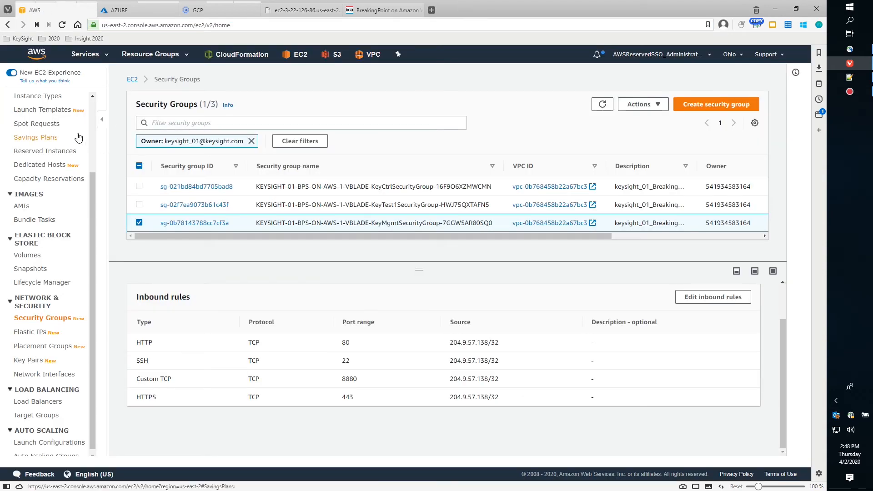
drag(94, 180, 91, 106)
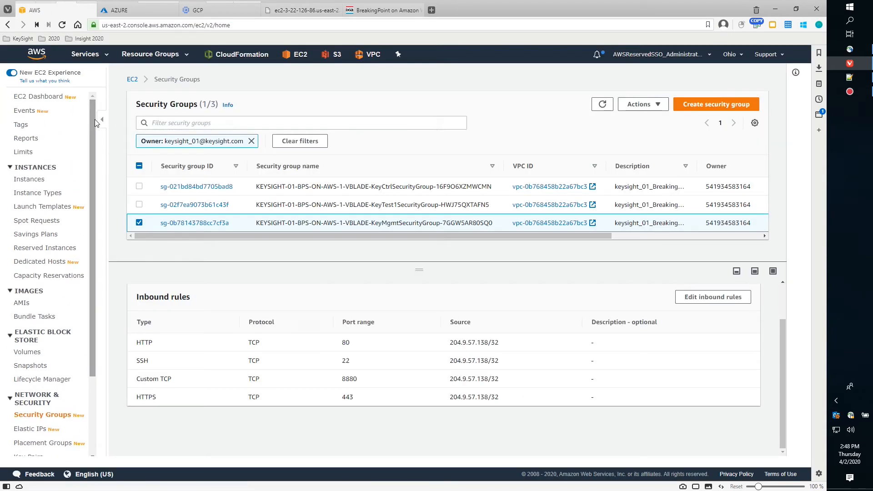
click(36, 182)
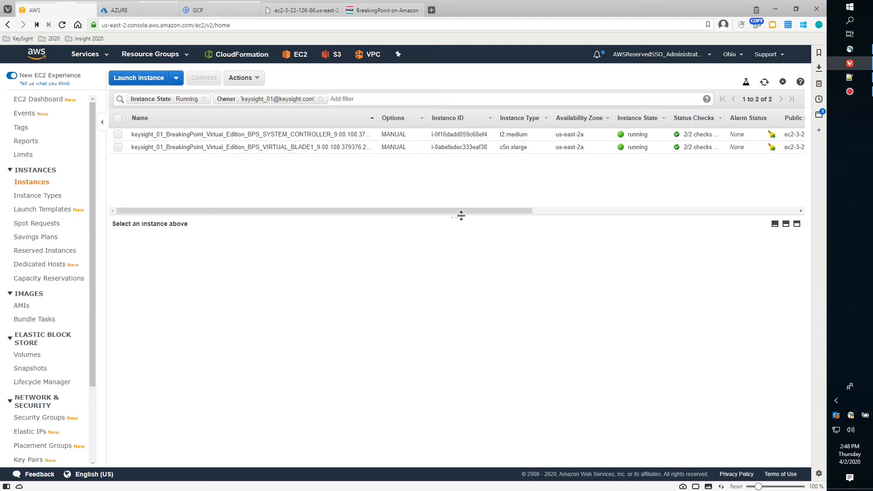
mouse_move(456, 217)
mouse_down()
mouse_move(461, 234)
mouse_move(445, 228)
mouse_up()
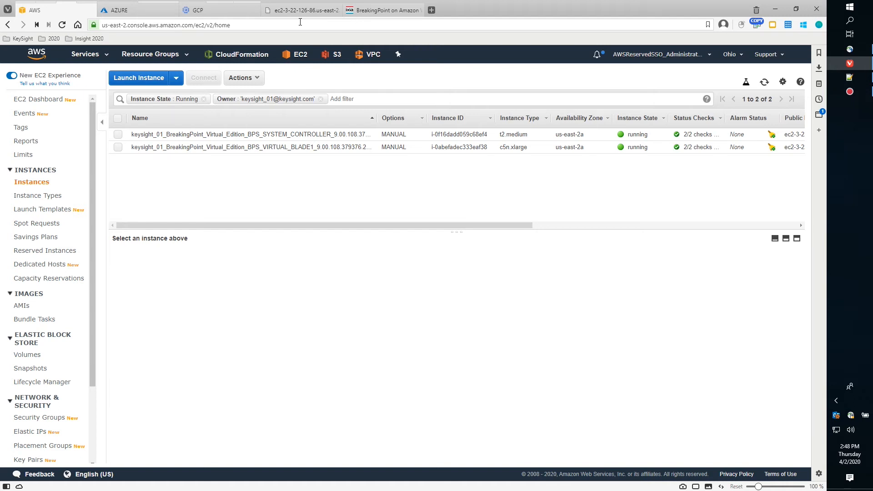
drag(432, 225, 393, 222)
click(118, 134)
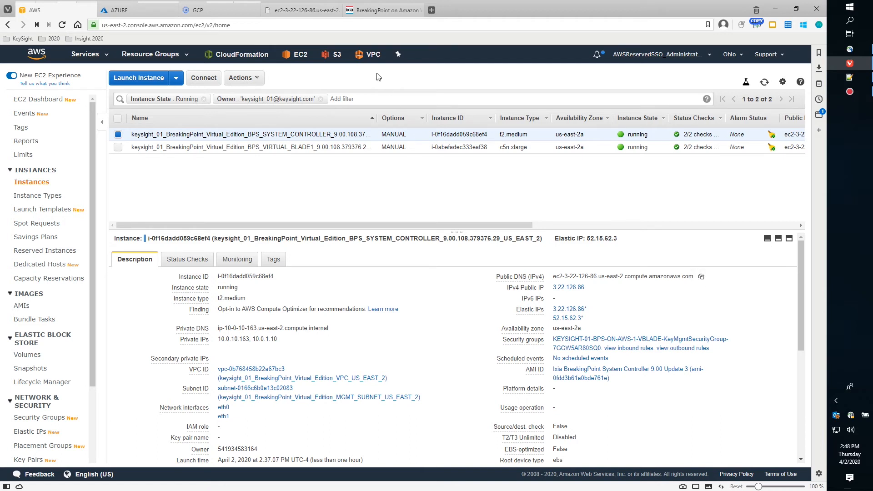
Reload the controller address and proceed past the certificate warning to the BreakingPoint login page.
click(304, 10)
click(289, 279)
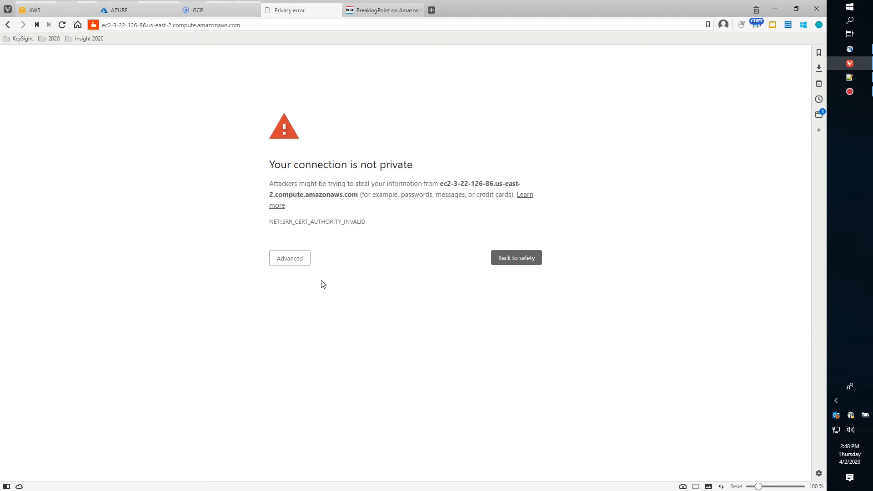
click(290, 262)
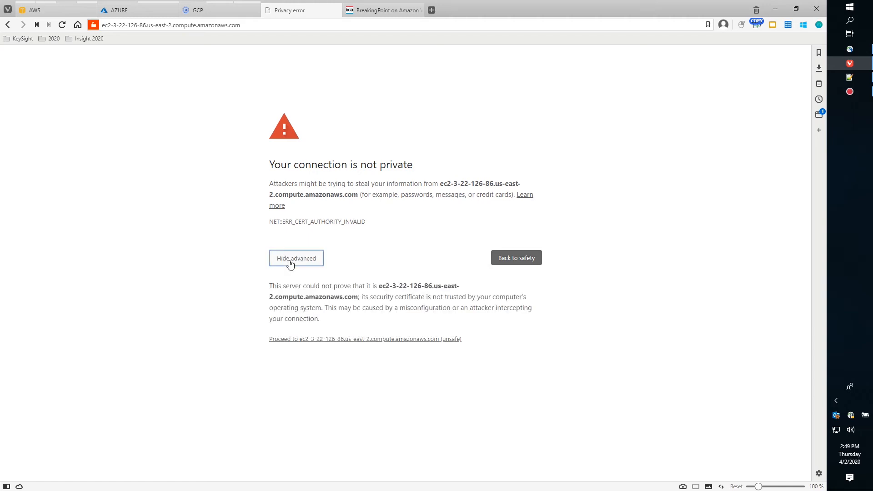
click(357, 339)
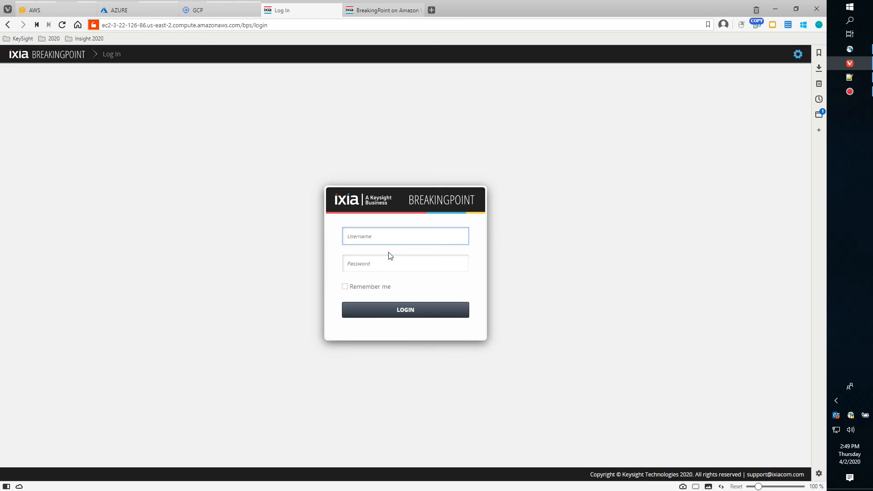
Enter username admin and the account password on the BreakingPoint login form.
click(394, 236)
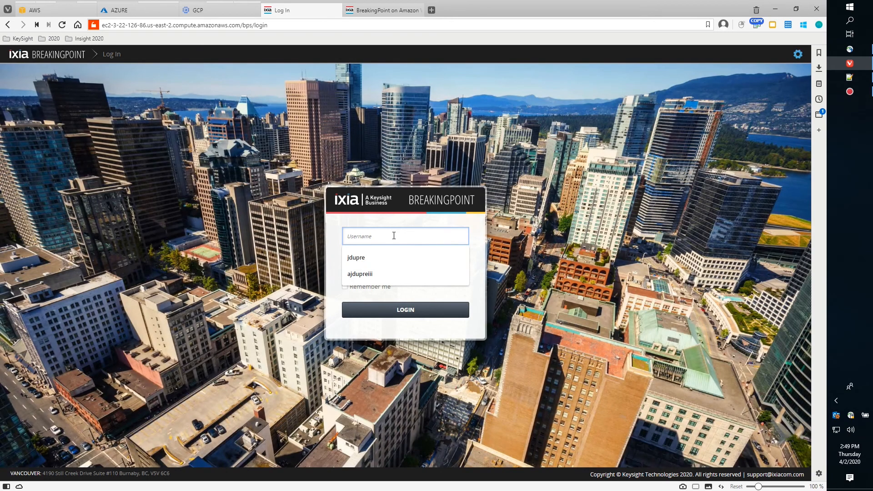
text(admin)
key(Tab)
text(admi)
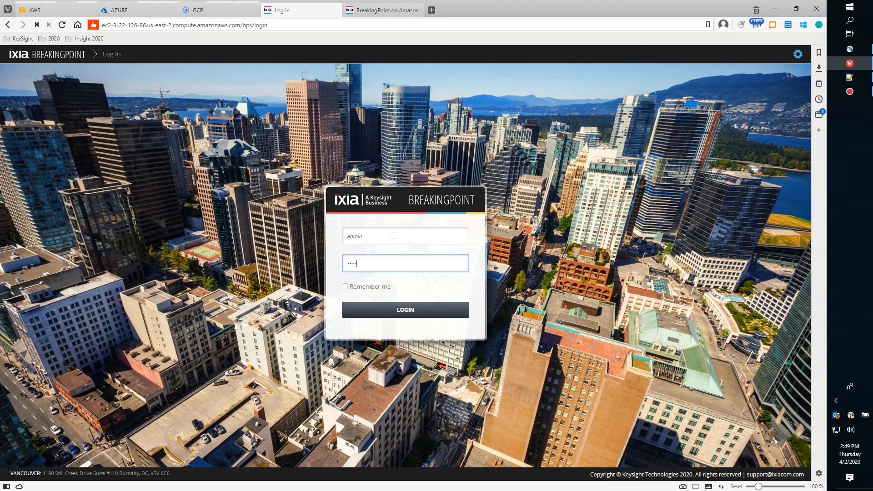
Log in, dismiss the privacy notice, and open My Account from the settings menu.
click(404, 311)
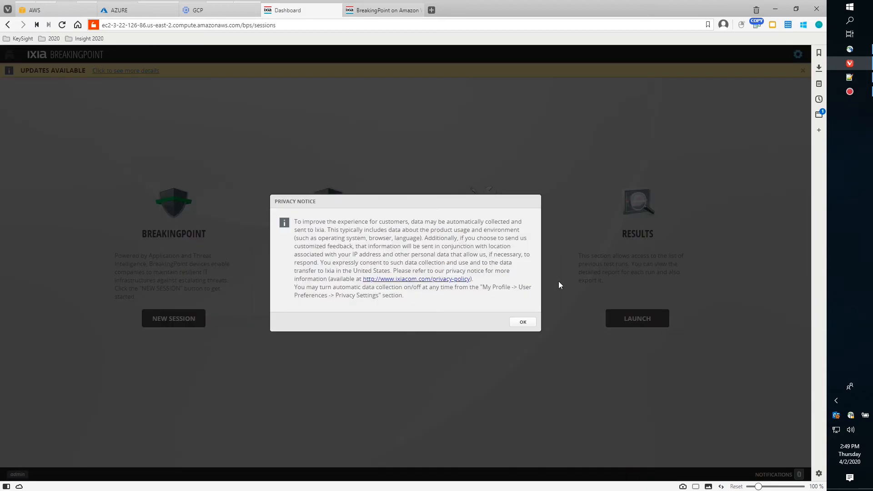
click(523, 322)
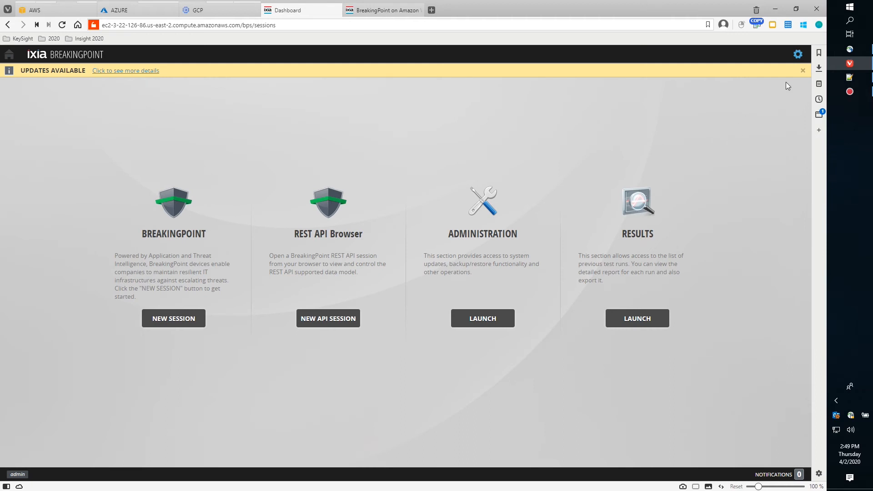
click(792, 56)
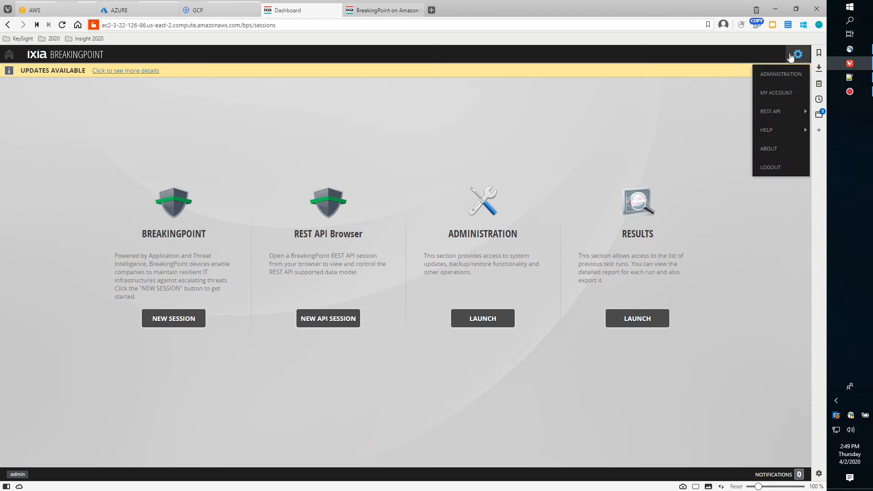
click(775, 89)
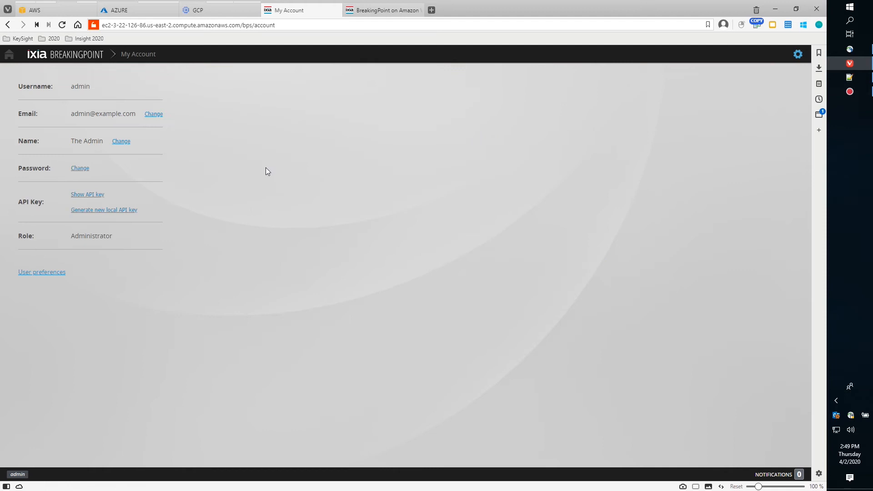
Change the admin password by entering the old, new and confirmation passwords, then confirm.
click(80, 168)
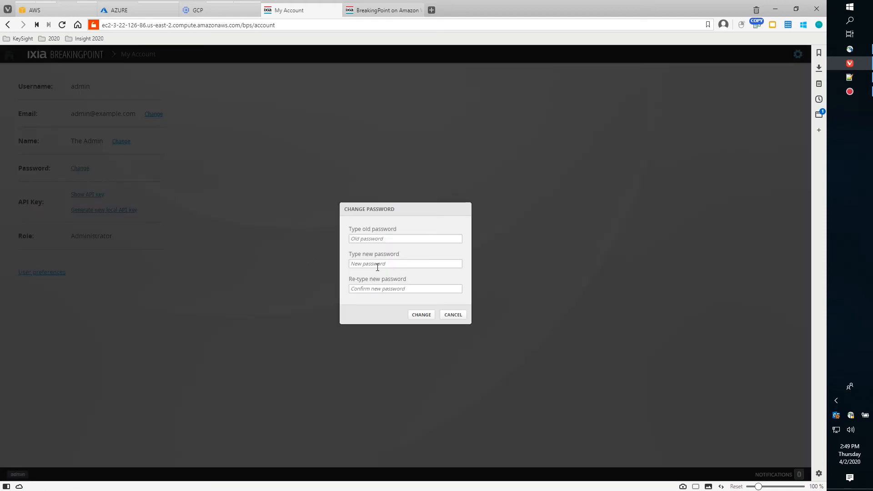
click(386, 239)
text(admin)
key(Tab)
text(admin123)
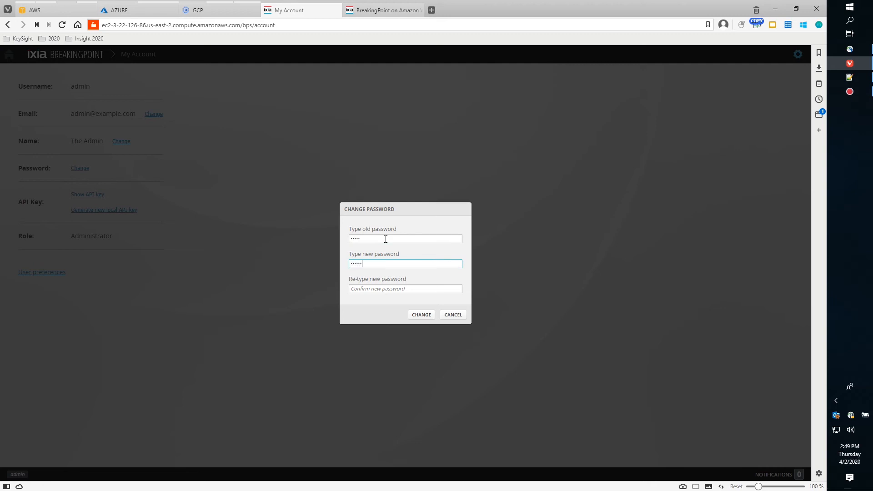
key(Tab)
text(a)
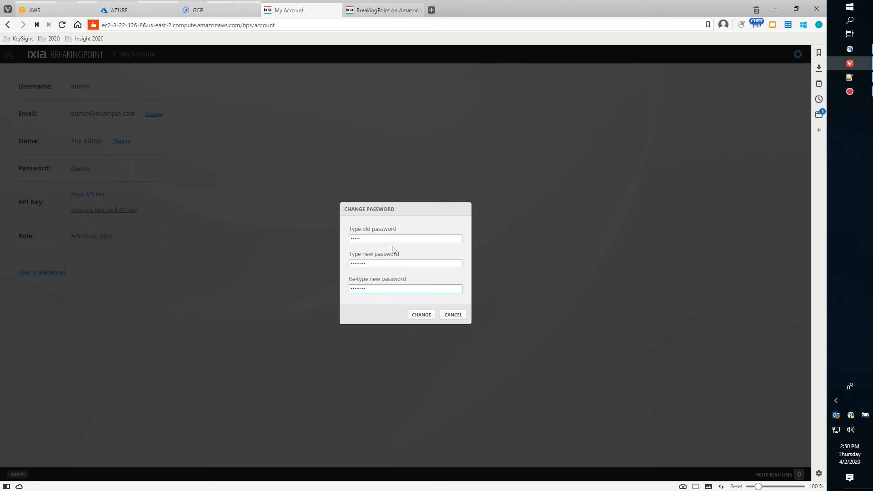
click(421, 314)
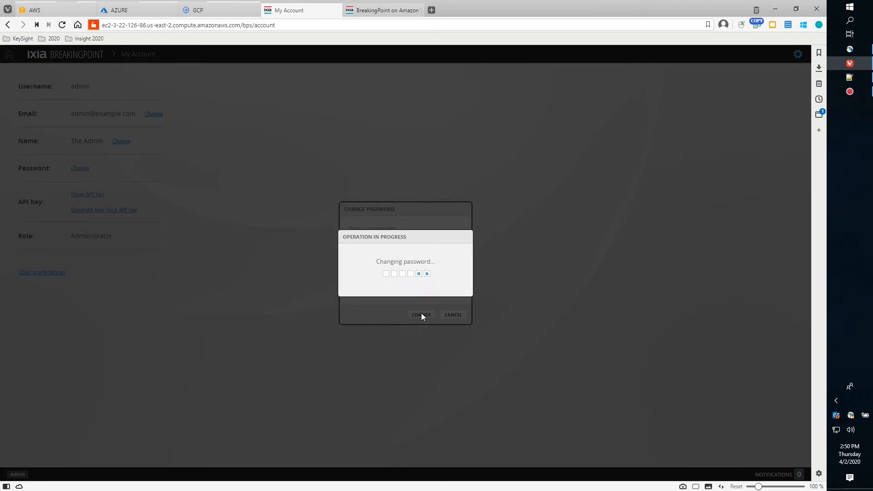
click(450, 283)
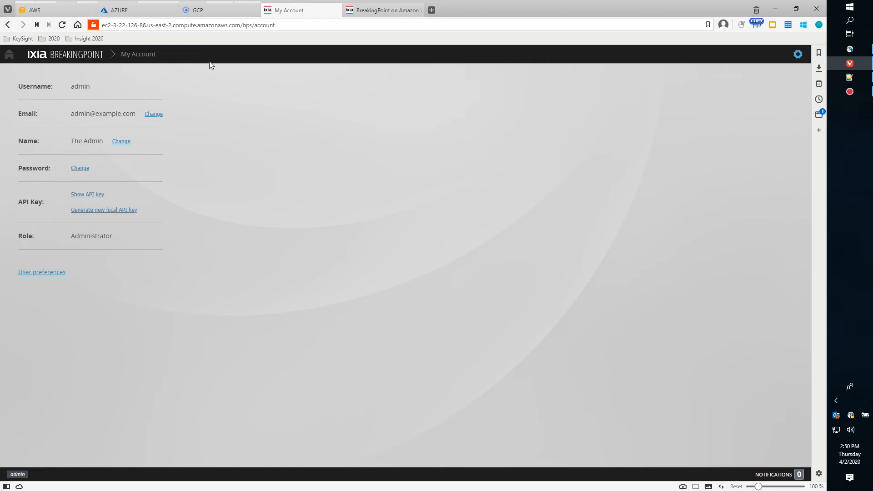
Open Administration > VM Deployment > Manage Virtual Chassis to see np1-0 at 10.0.1.11 in Slot 1.
click(9, 55)
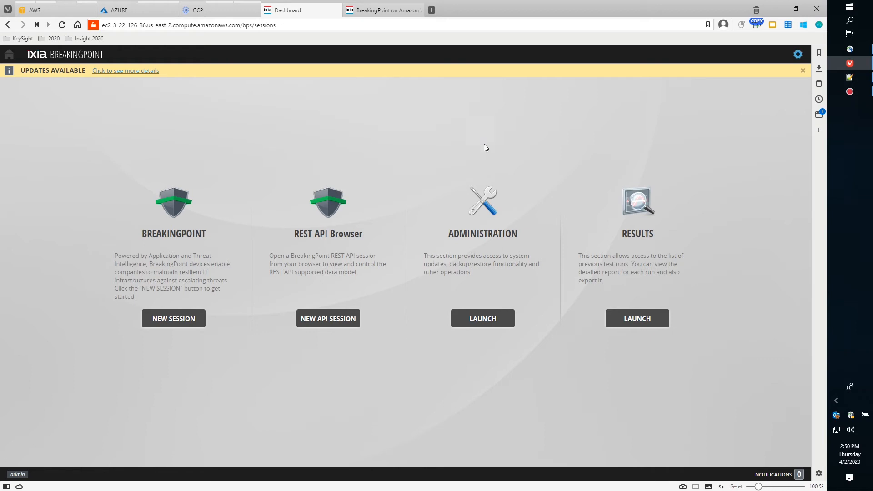
click(479, 321)
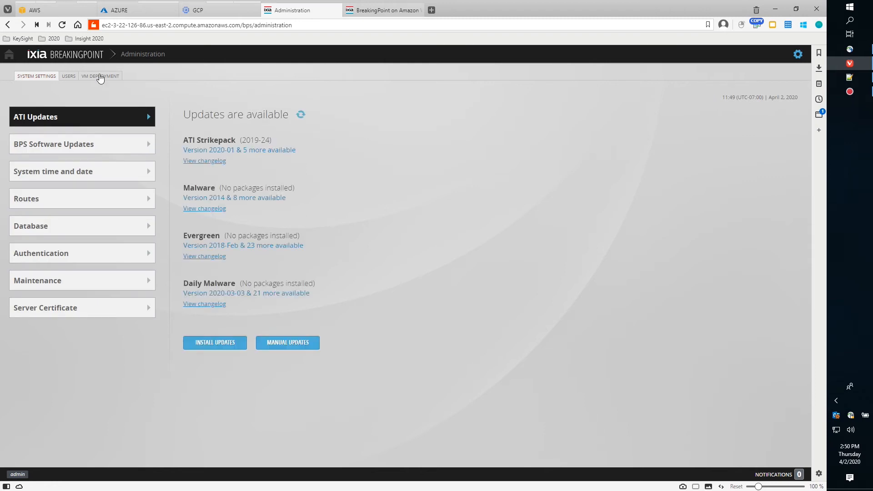
click(100, 76)
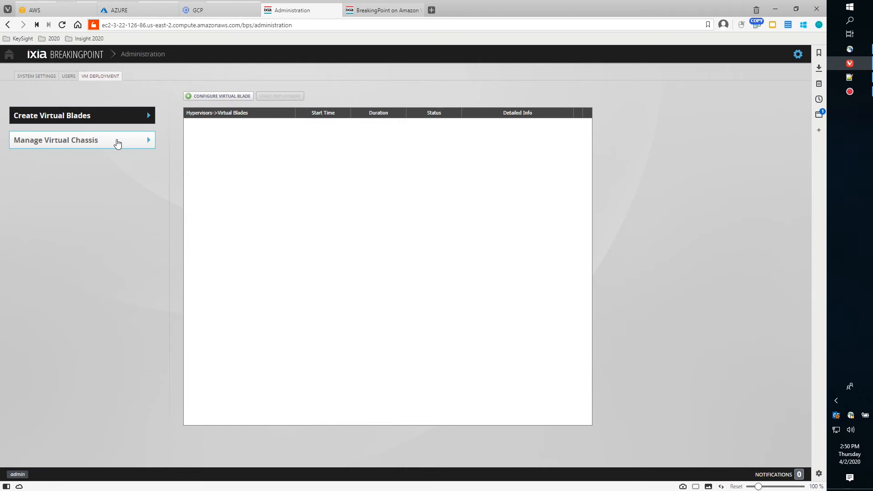
click(117, 143)
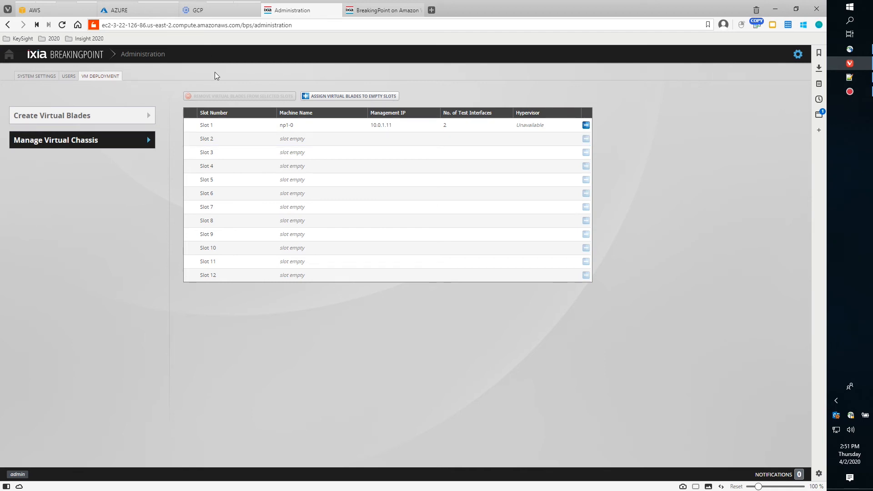
Review the subnet CIDR and availability zone lines in the template's VariableMap.
click(847, 79)
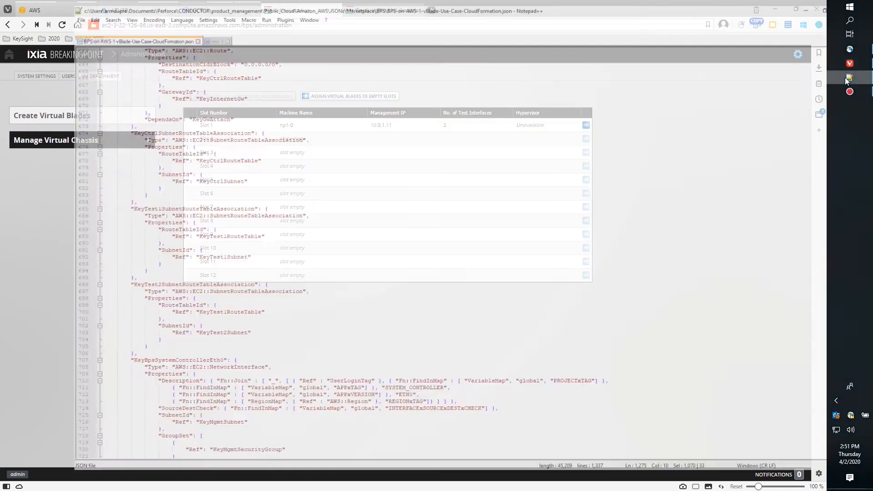
scroll(636, 251, up, 8)
drag(817, 270, 795, 104)
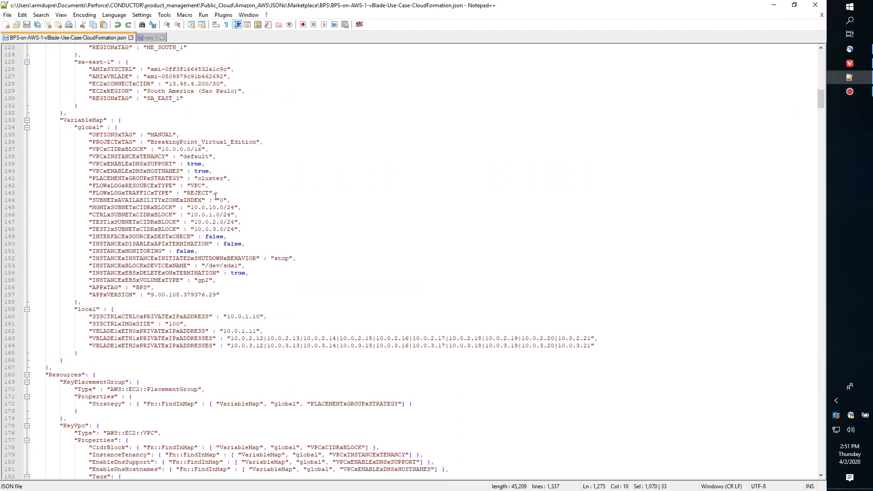
drag(227, 237, 36, 207)
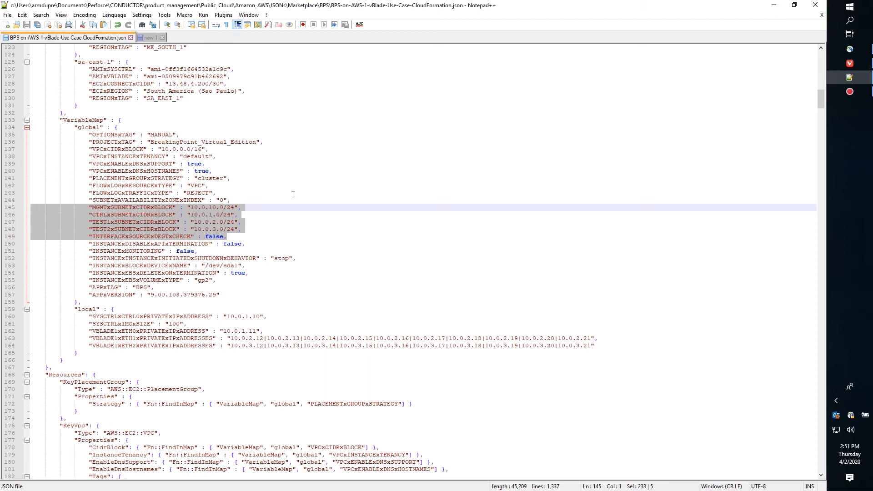
scroll(312, 147, up, 7)
scroll(312, 147, down, 7)
drag(247, 239, 18, 203)
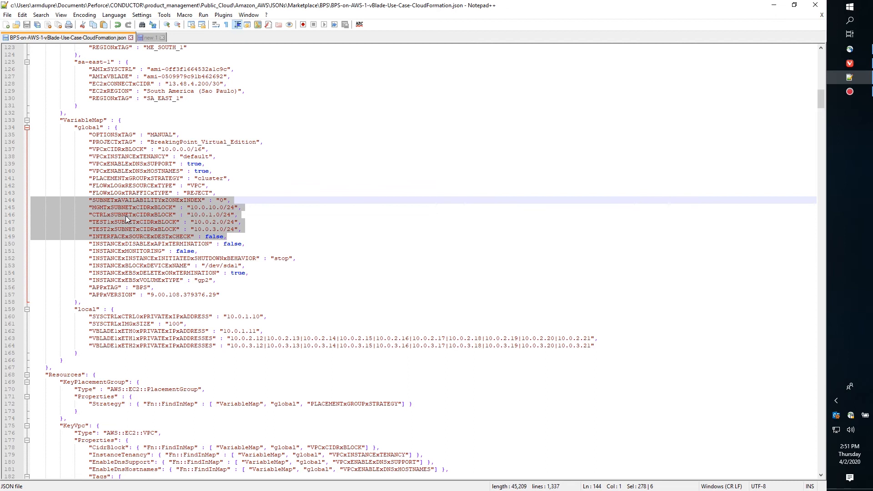
click(339, 219)
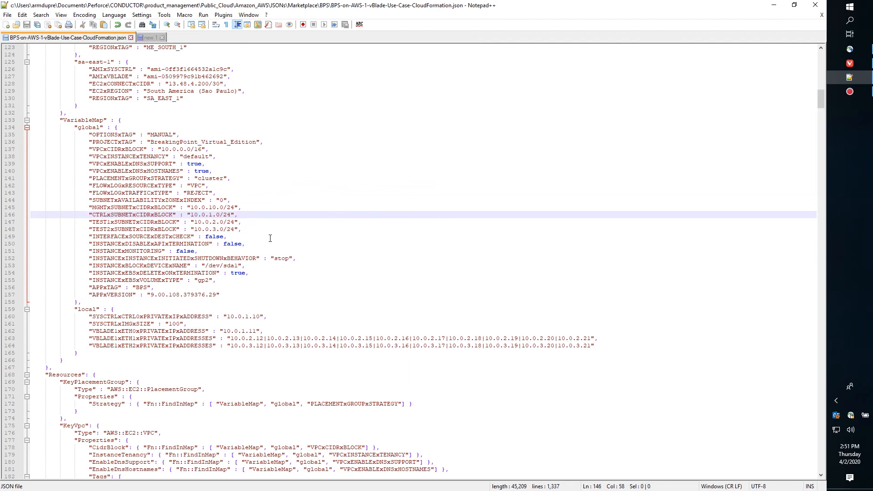
Check the vBlade private IP lines, including eth0 10.0.1.11, then return to the browser.
scroll(270, 238, down, 5)
drag(228, 230, 593, 237)
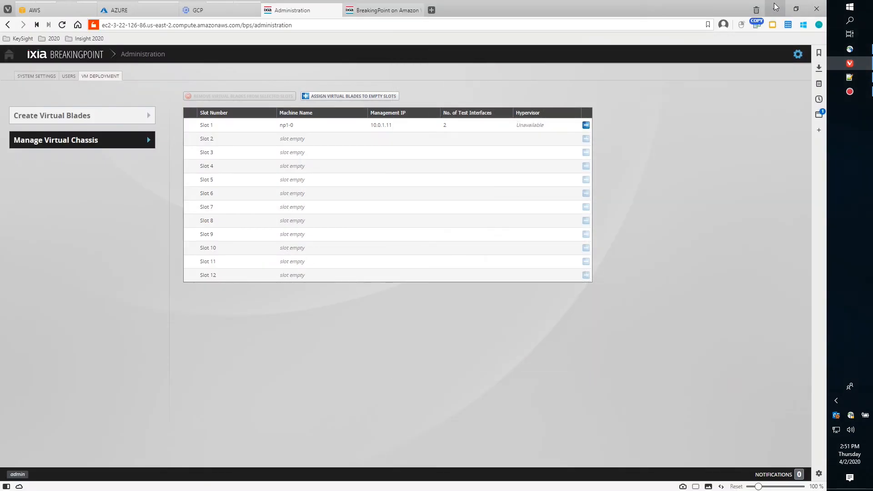
click(774, 5)
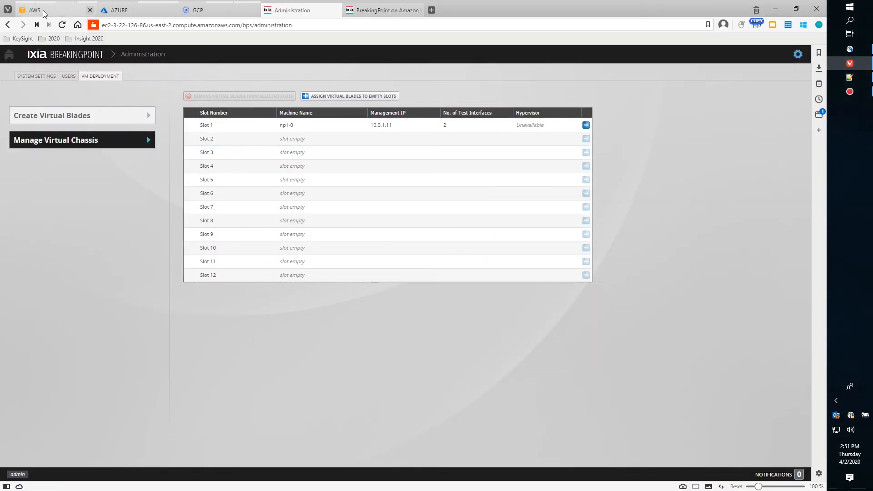
Show the VIRTUAL_BLADE1 instance's details and its eth0 interface, private IP 10.0.1.11.
click(59, 10)
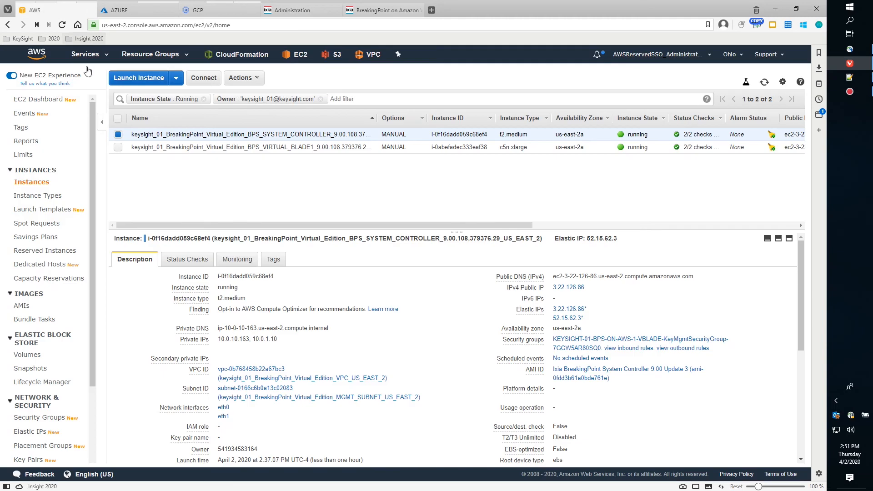
click(118, 147)
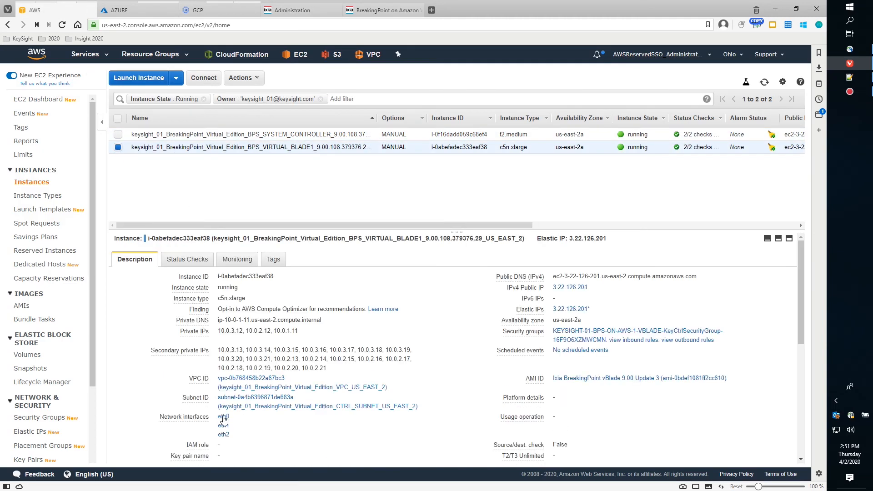
click(222, 416)
mouse_move(369, 11)
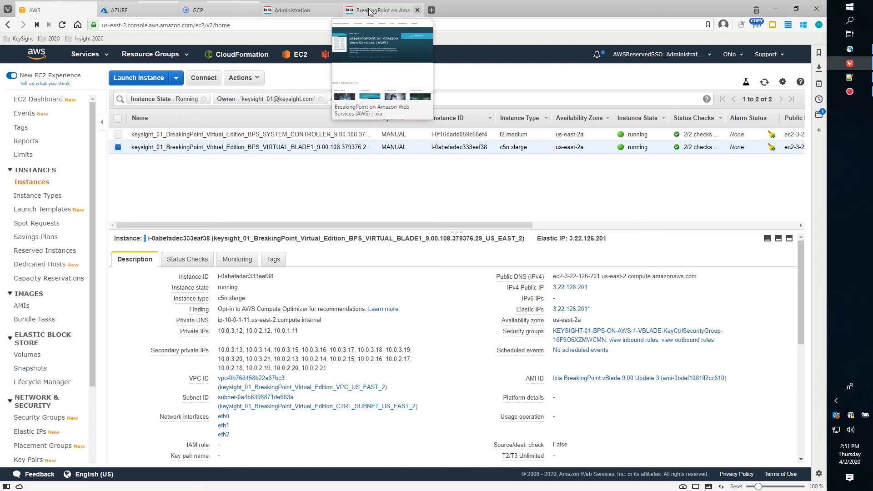
View the BreakingPoint on AWS datasheet, then return to the BreakingPoint slot table.
click(369, 11)
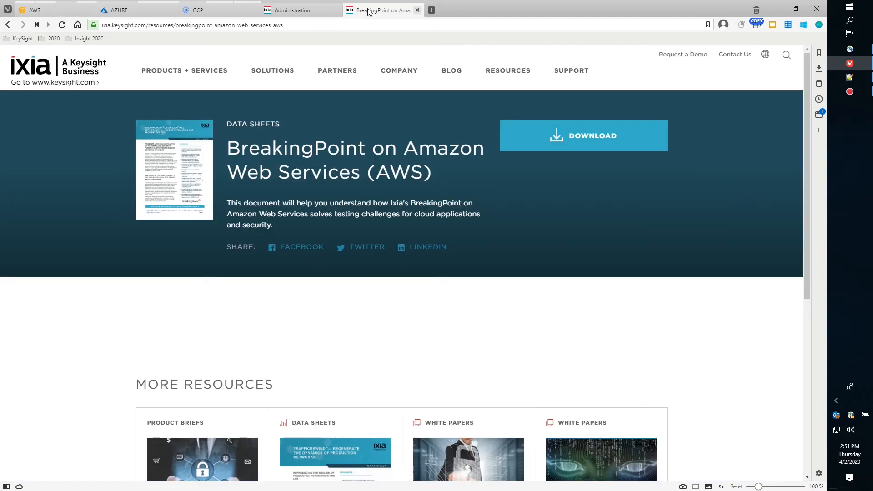
click(292, 10)
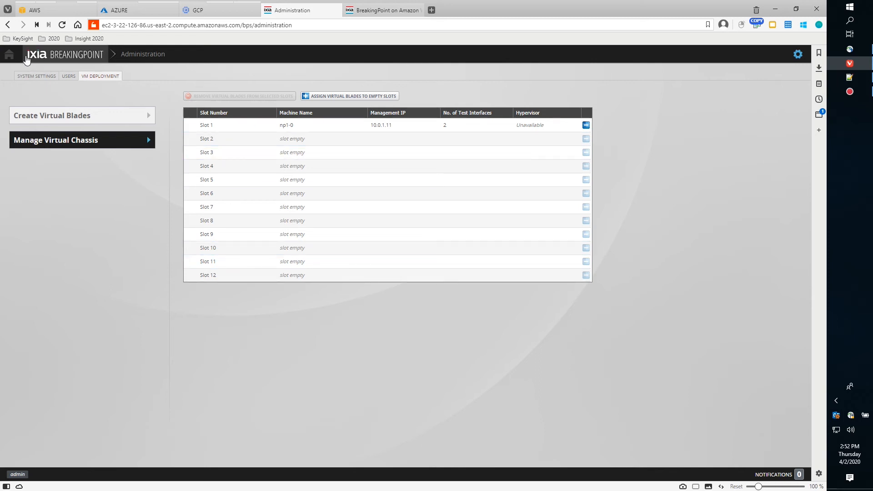
Start a new BreakingPoint session from Home, turning off and dismissing the startup tips.
click(9, 55)
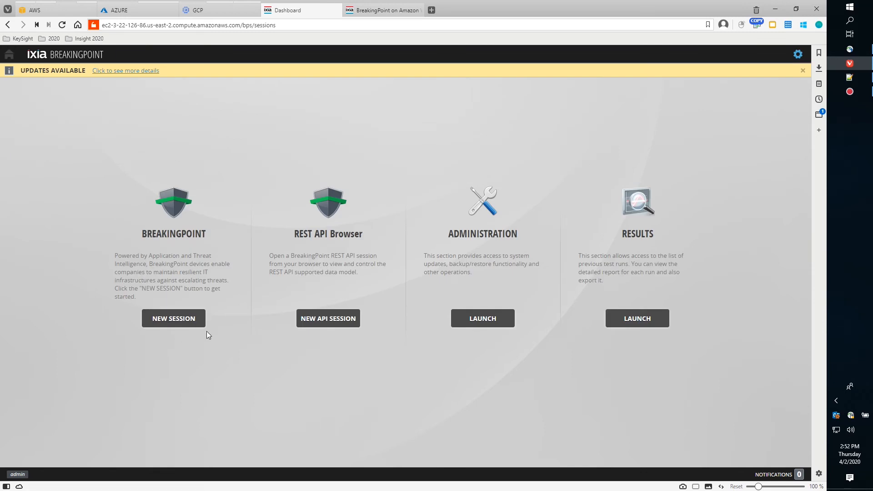
click(177, 318)
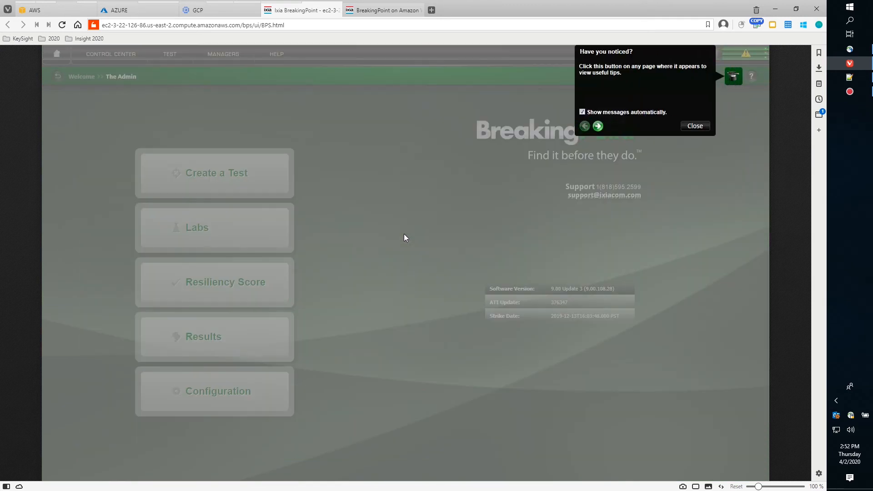
click(582, 112)
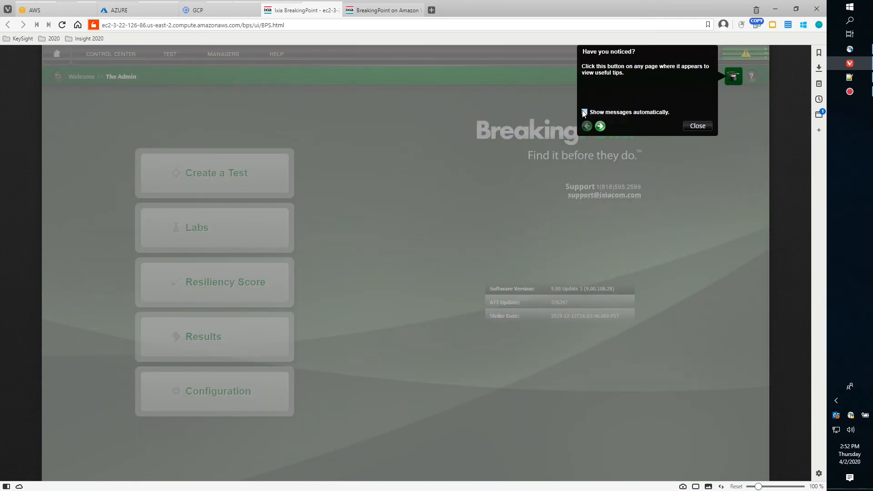
click(697, 126)
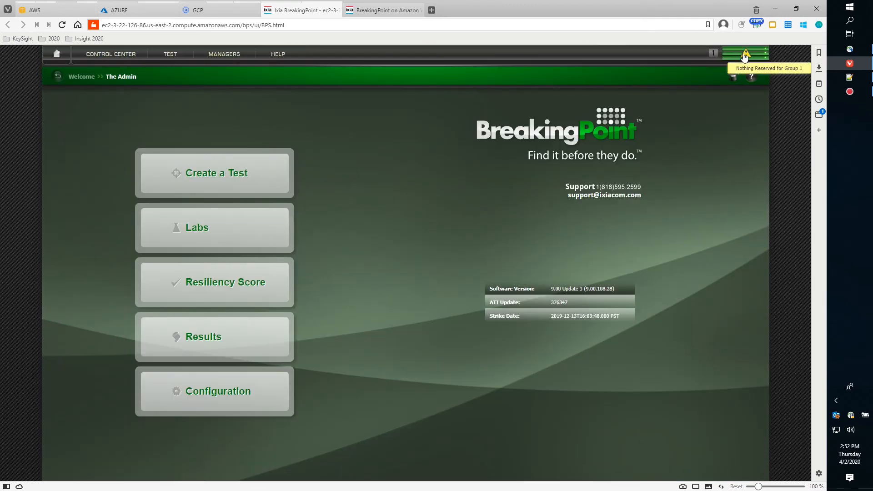
Open the chassis device status, dismiss Resource Allocation, and bring up Slot 1's configuration.
click(745, 55)
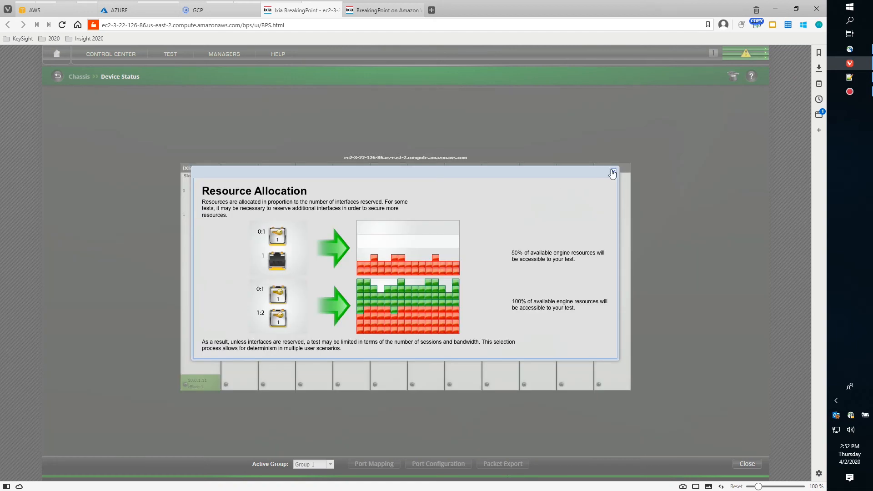
click(613, 173)
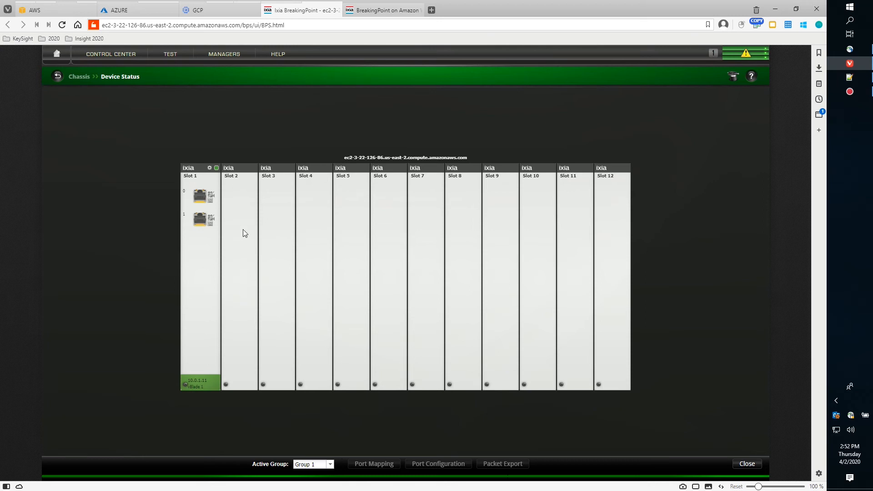
click(209, 168)
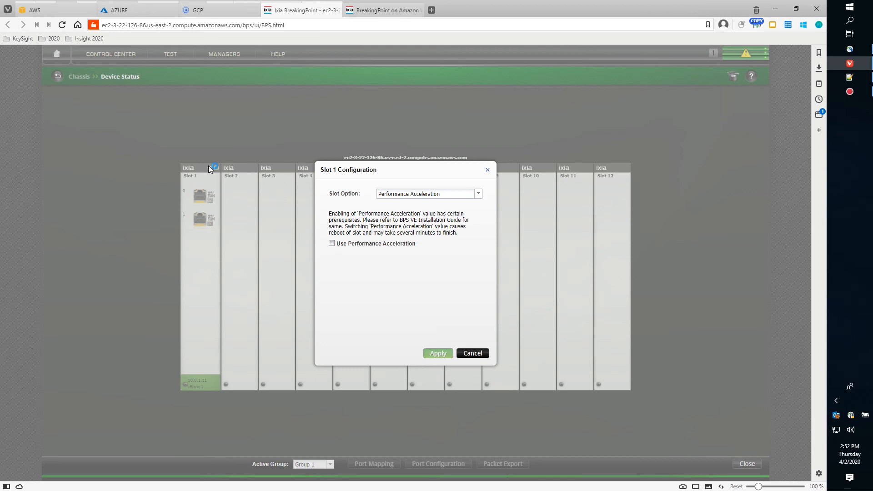
Turn on 'Use Performance Acceleration' for Slot 1 and apply the configuration.
click(332, 244)
click(433, 354)
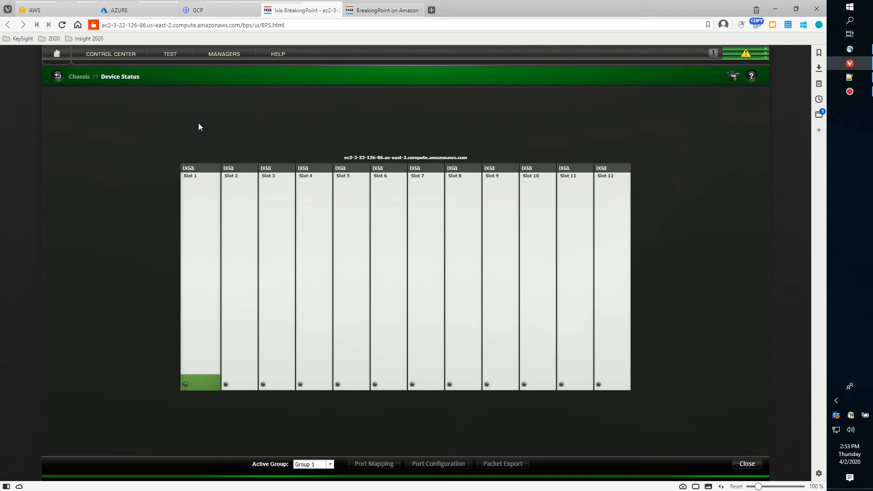
Open VM Licenses via Control Center > Administration > Licensing, showing server localhost.
click(111, 54)
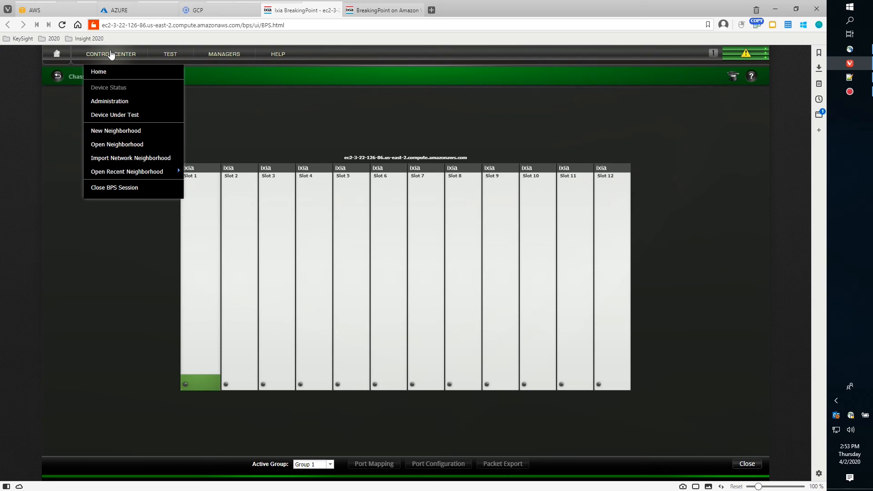
click(116, 101)
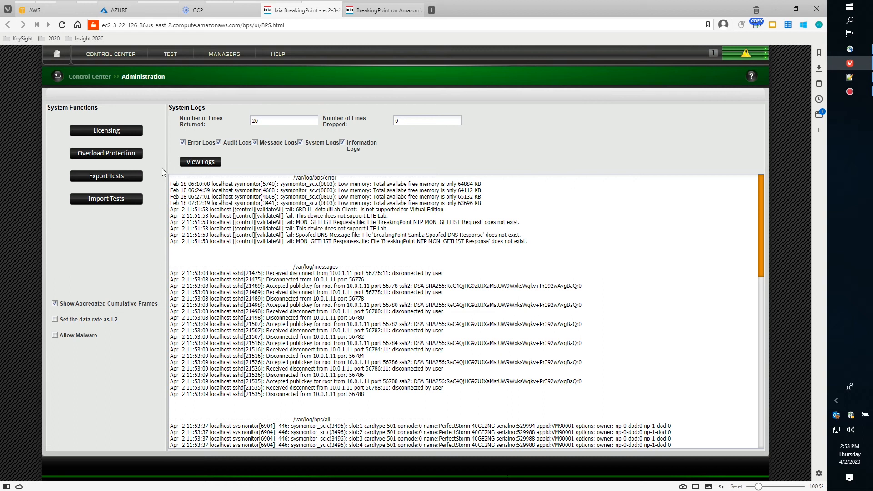
click(118, 133)
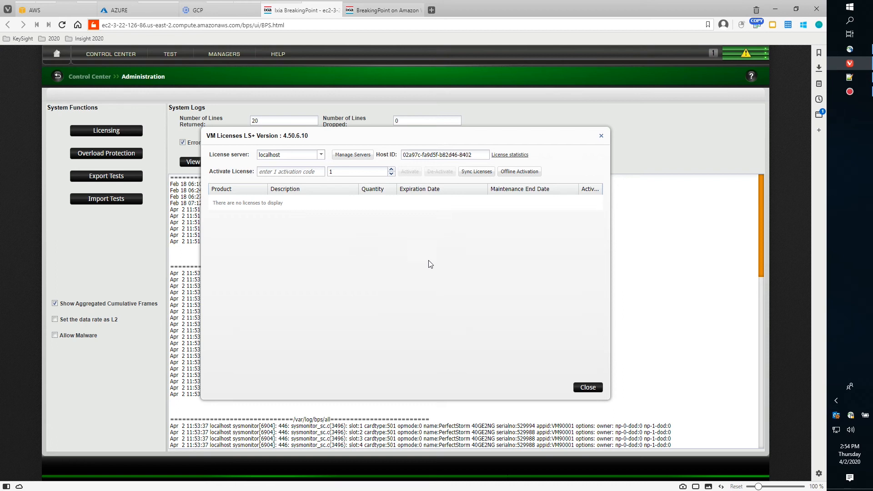
Copy the license server's EC2 hostname from Notepad++'s 'new 1' note and open Manage License Servers.
click(840, 84)
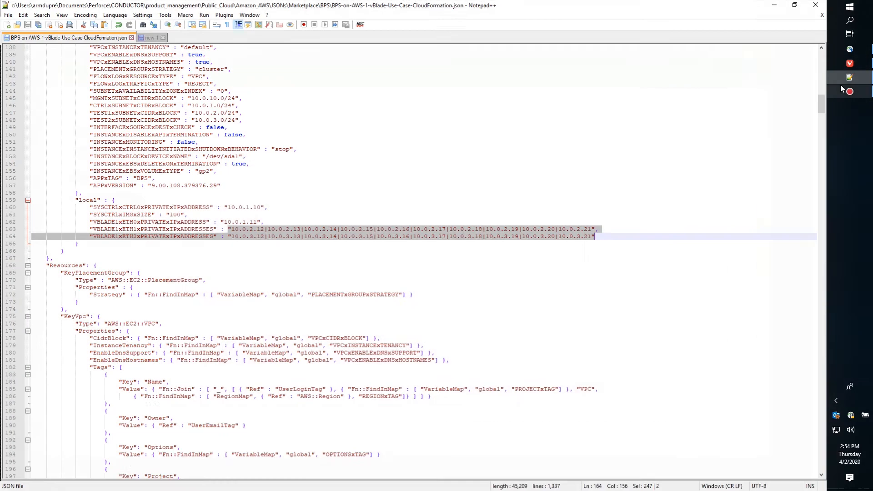
click(148, 37)
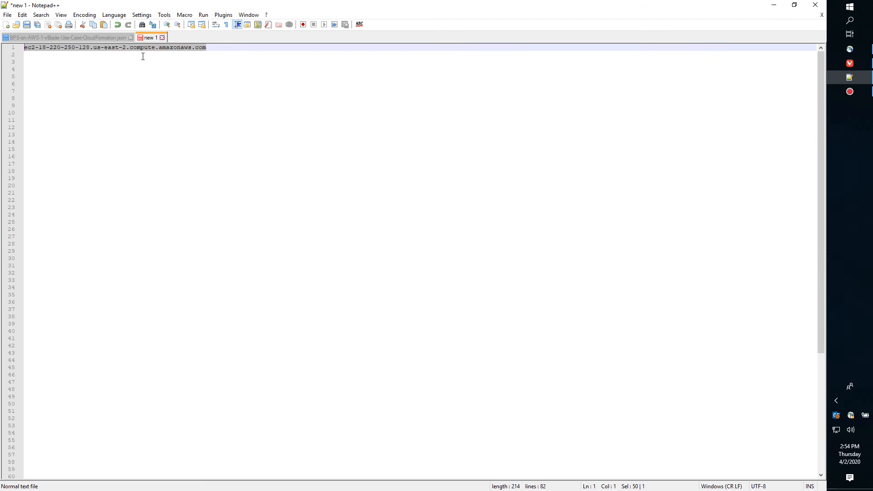
right_click(180, 51)
click(199, 64)
click(774, 5)
click(348, 156)
click(398, 198)
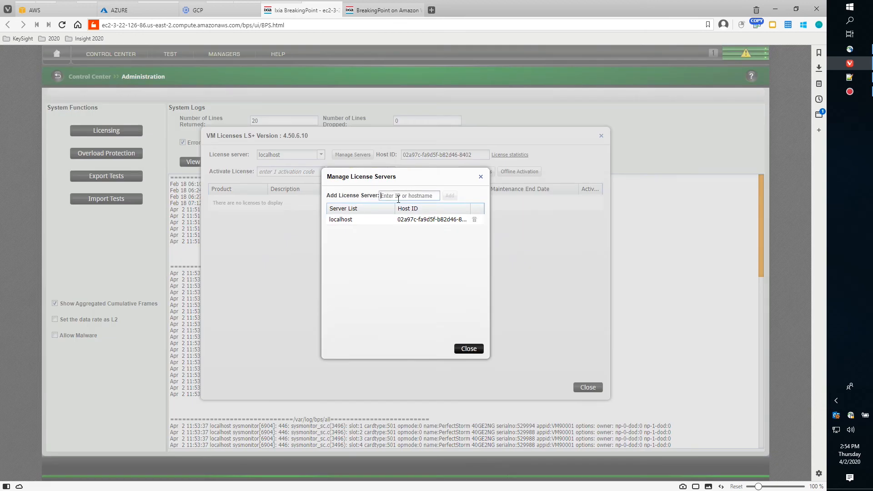
key(ctrl+v)
click(451, 196)
click(450, 197)
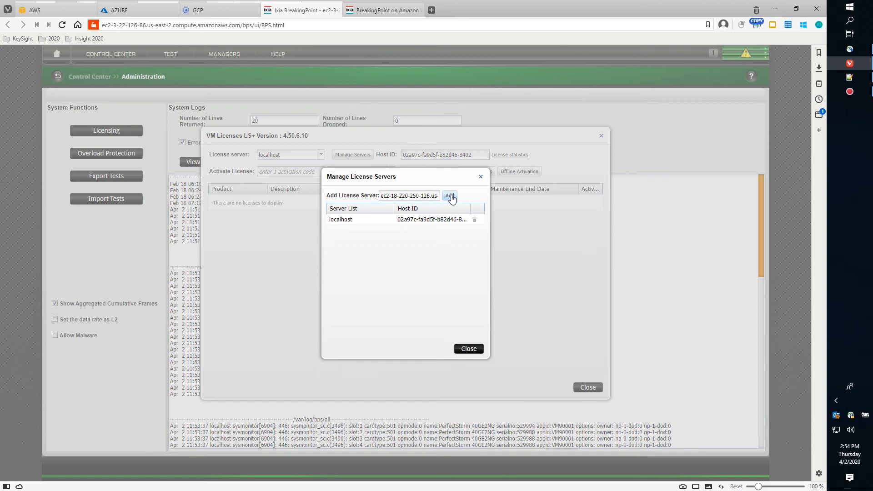
click(451, 196)
click(450, 196)
click(452, 197)
click(452, 196)
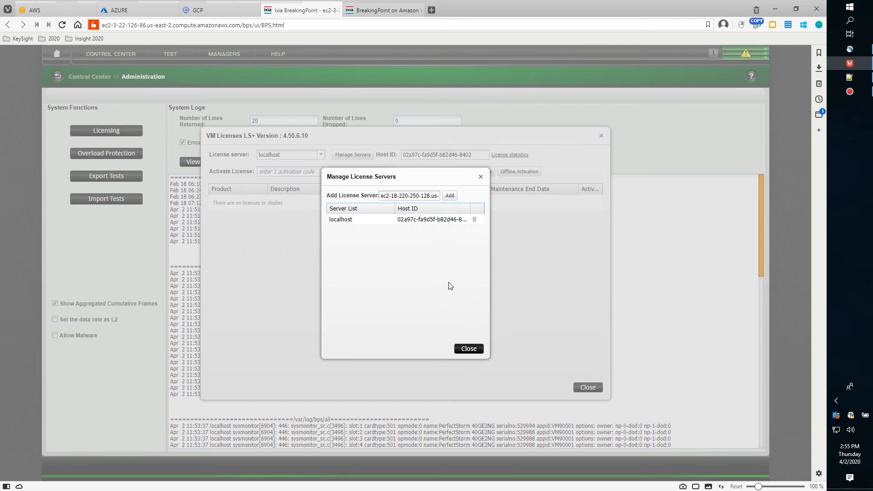
click(454, 200)
click(449, 198)
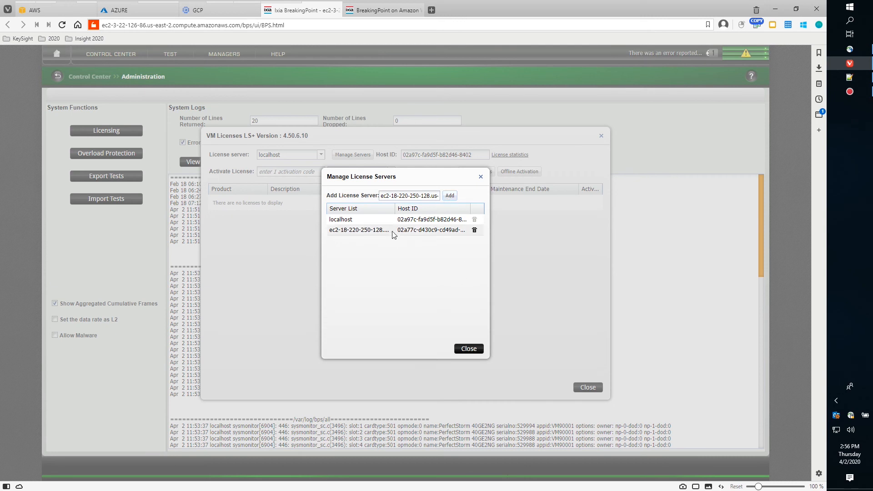
click(473, 351)
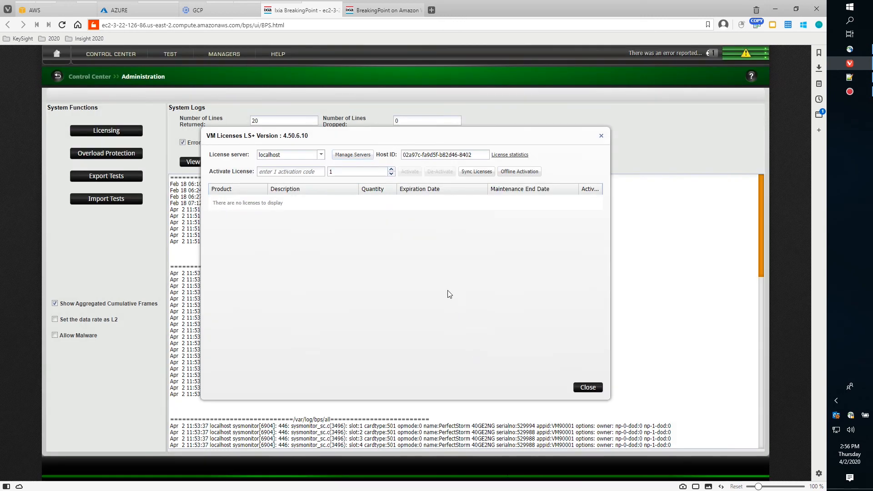
Close VM Licenses and reserve ports 0 and 1 on chassis slot 1.
click(591, 389)
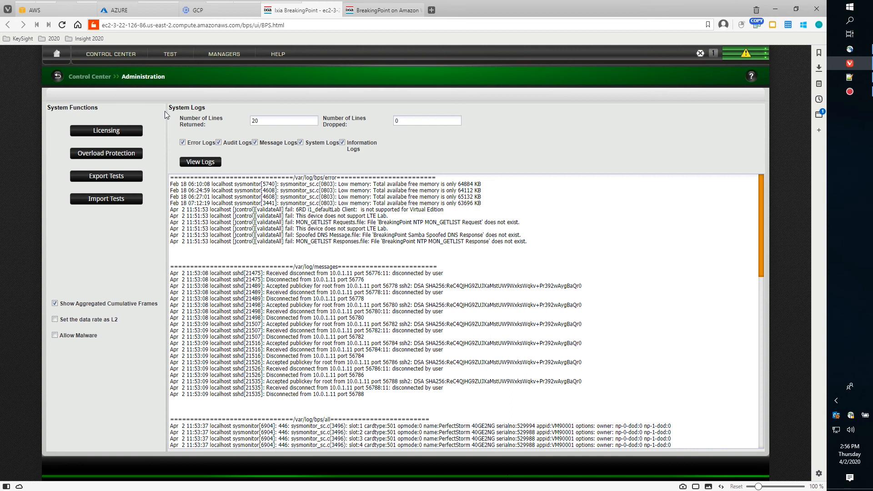
click(746, 54)
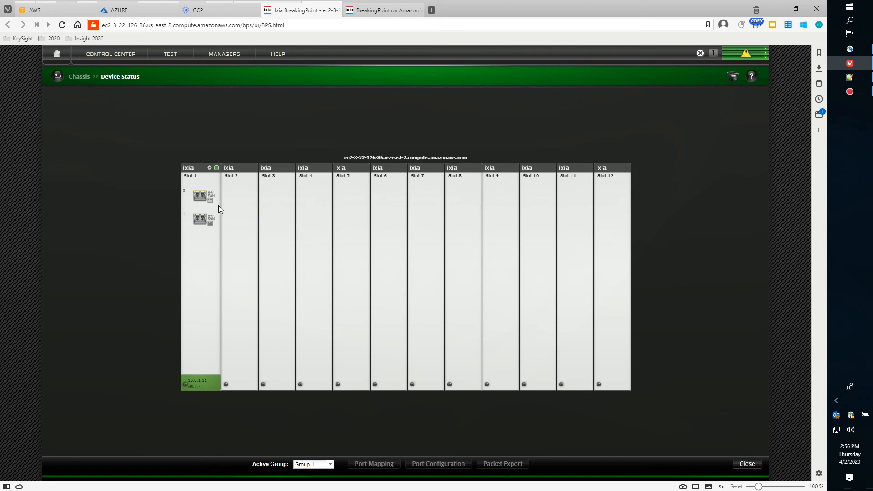
click(201, 198)
click(201, 224)
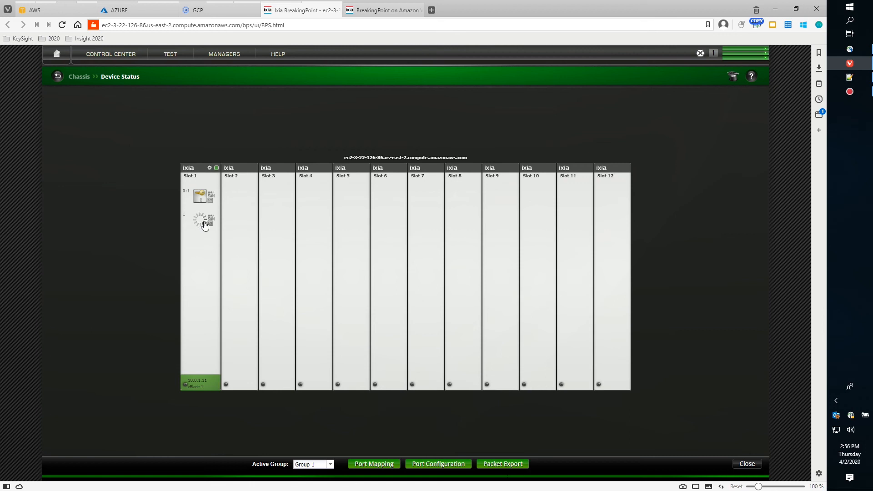
click(170, 53)
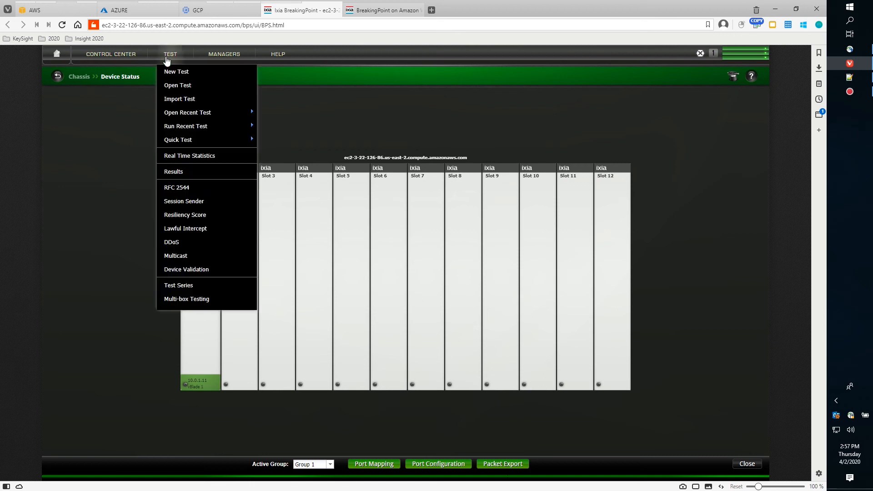
Import the MTU 9000 25Gbps B2B test file from the BPTs folder.
click(183, 104)
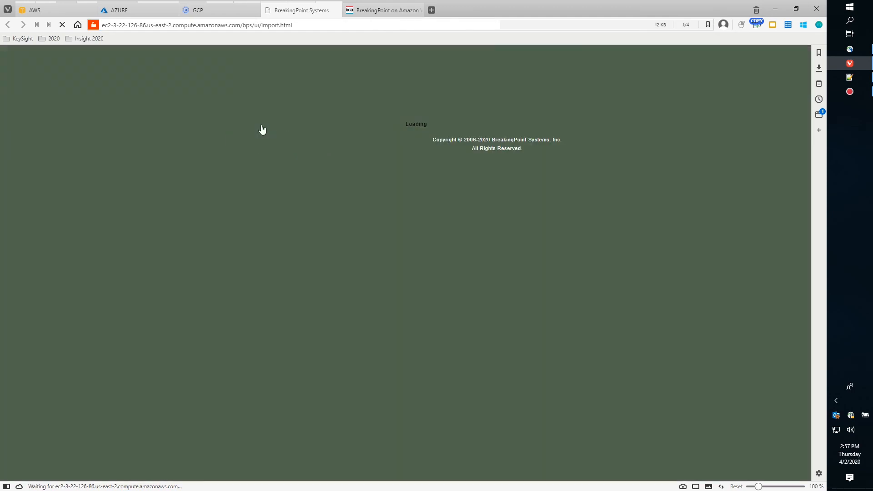
click(477, 231)
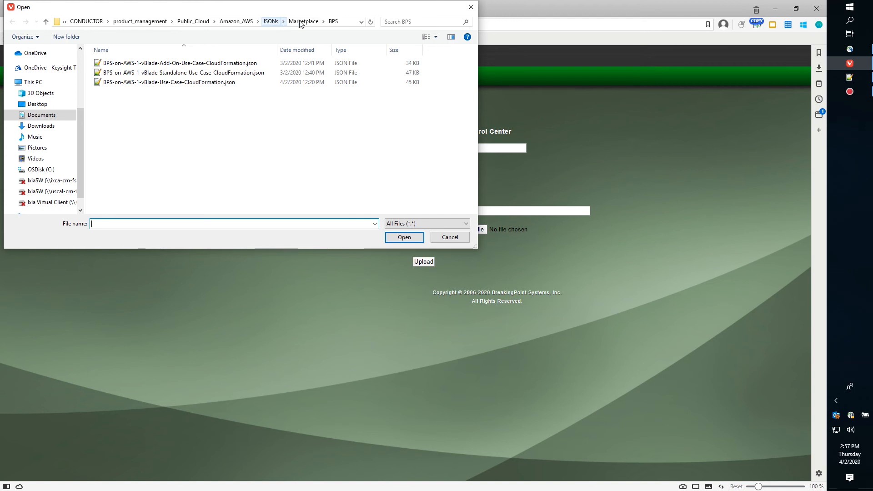
click(236, 22)
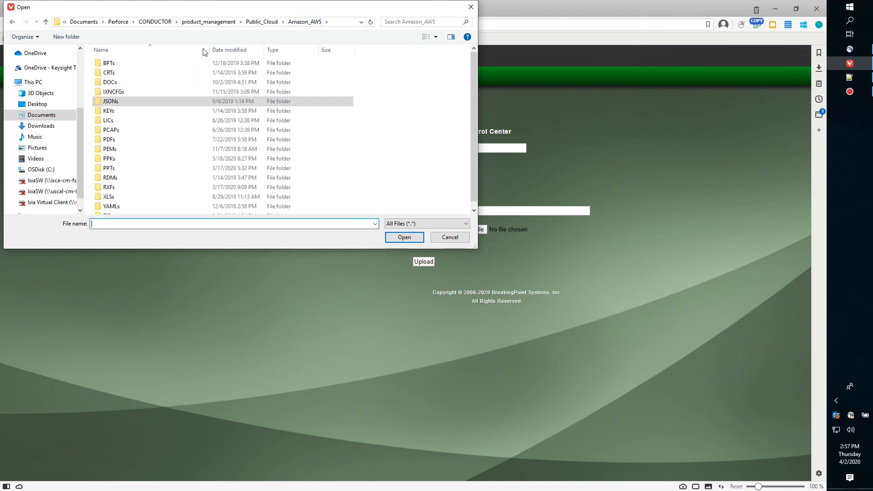
double_click(121, 65)
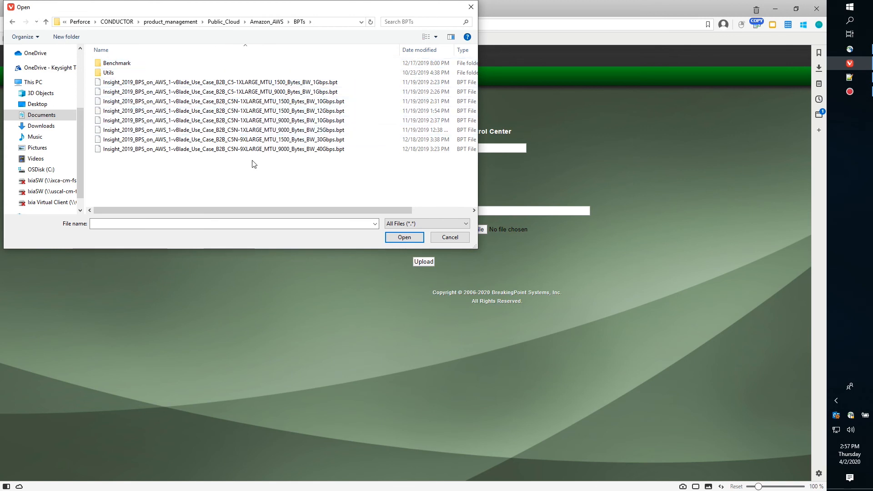
click(273, 131)
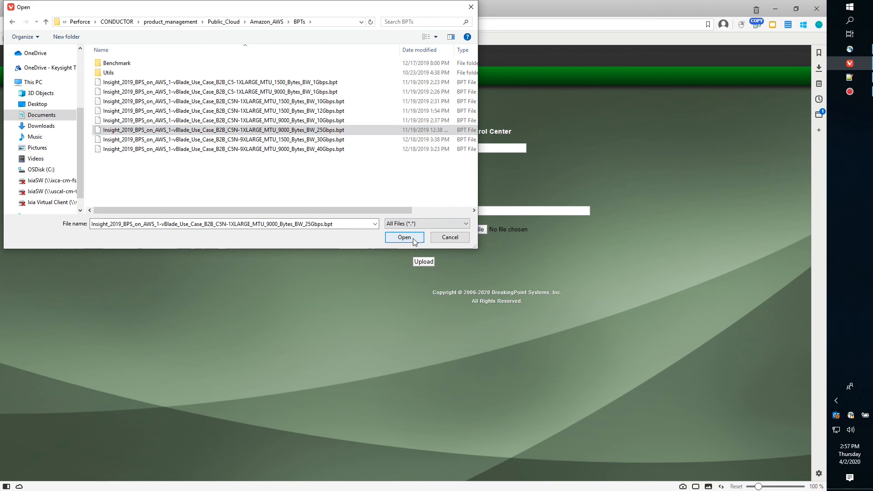
key(Return)
click(425, 262)
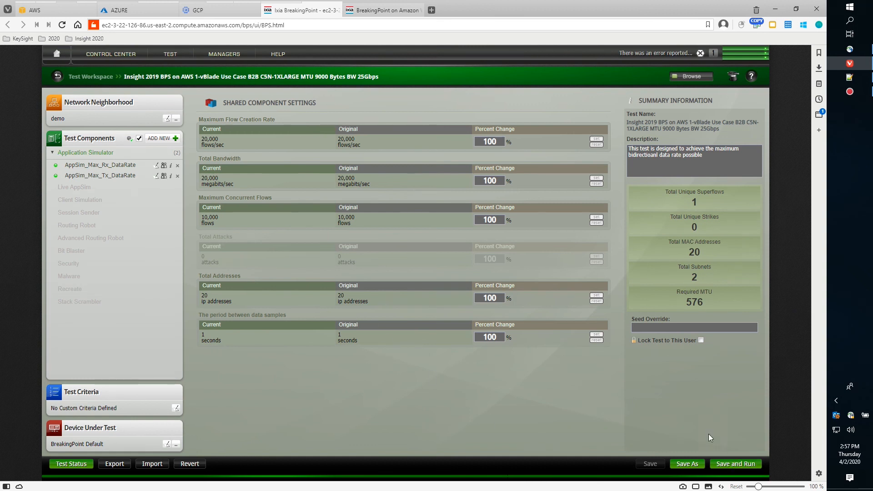
Save and run the 25Gbps test, chart per-interface data rate, then return to the workspace.
click(735, 465)
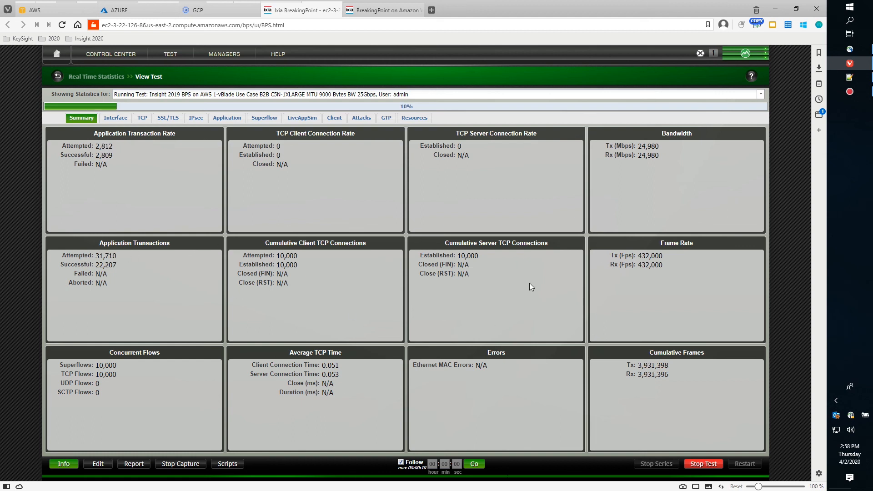
click(122, 120)
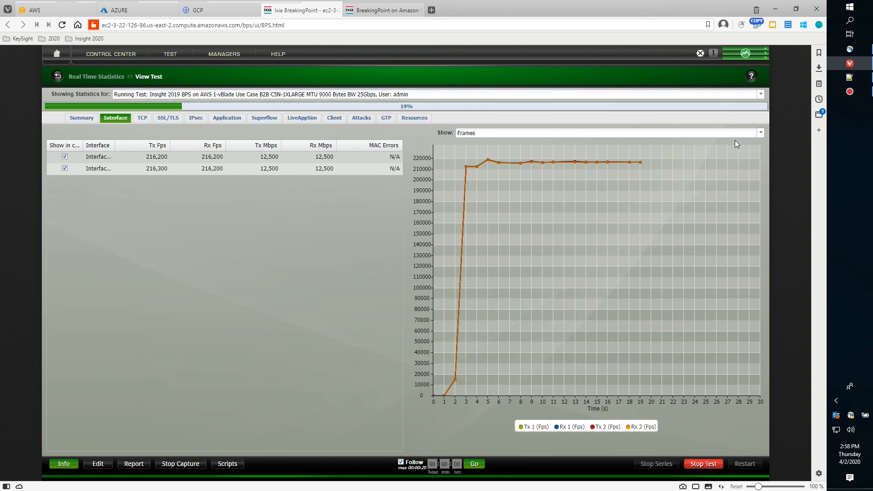
click(760, 133)
click(583, 151)
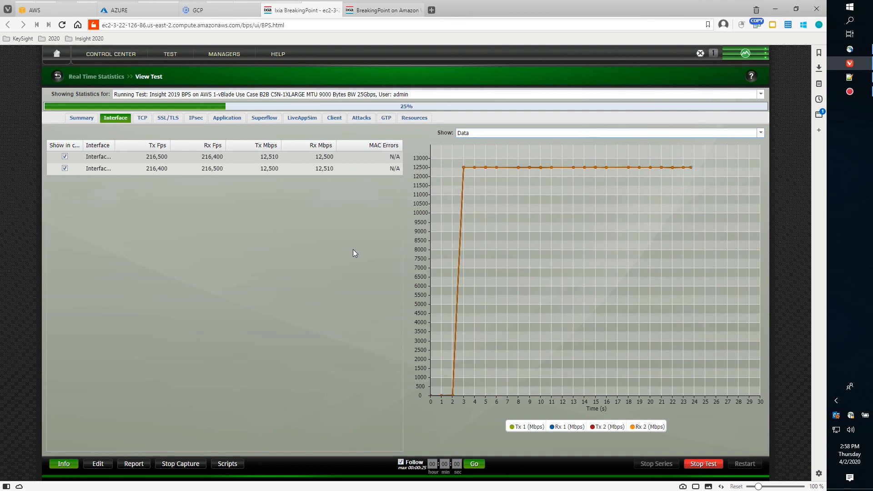
click(57, 76)
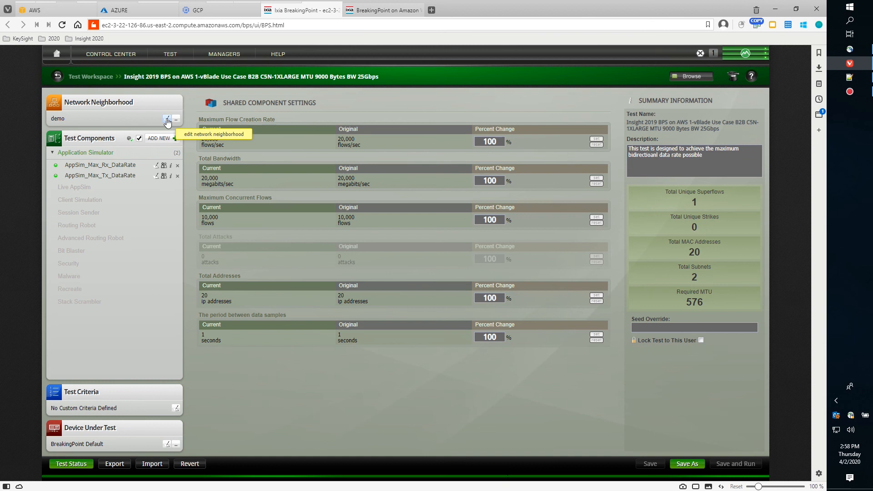
click(168, 120)
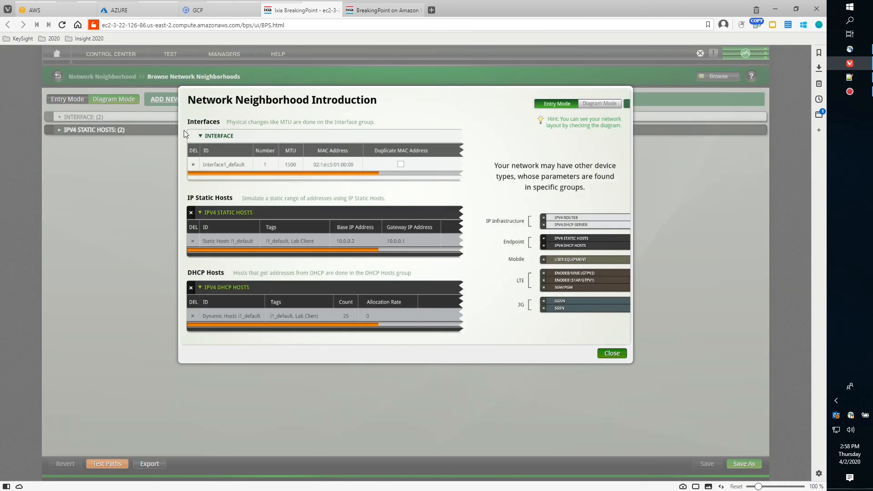
click(612, 355)
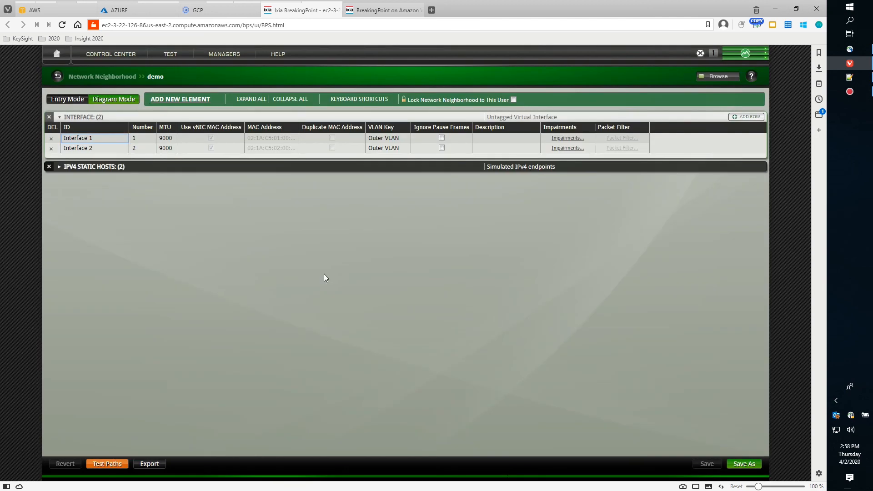
click(60, 167)
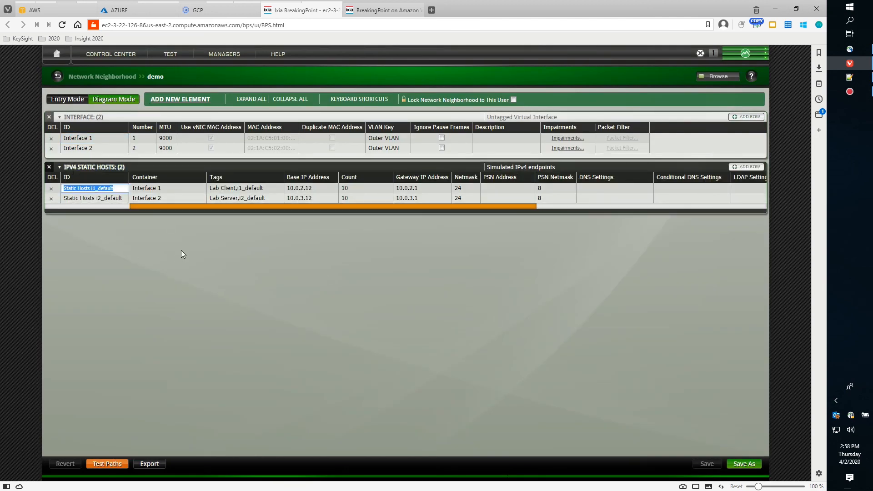
click(263, 270)
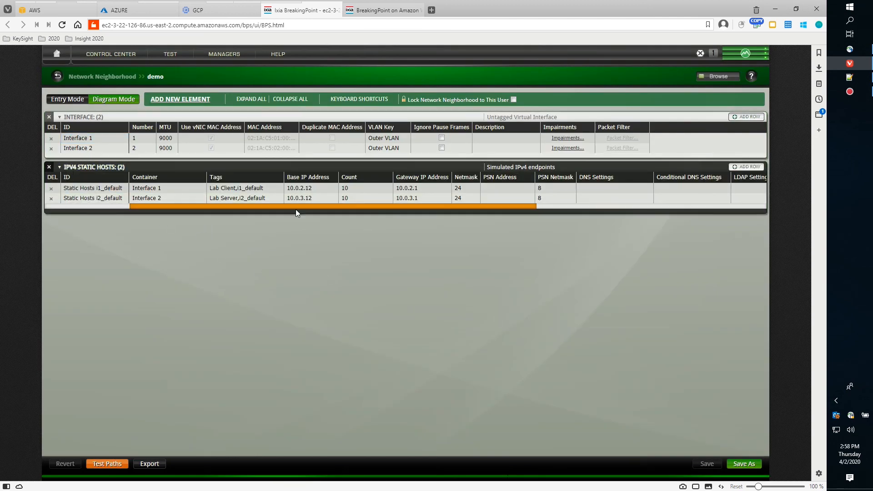
double_click(425, 199)
click(471, 199)
double_click(419, 190)
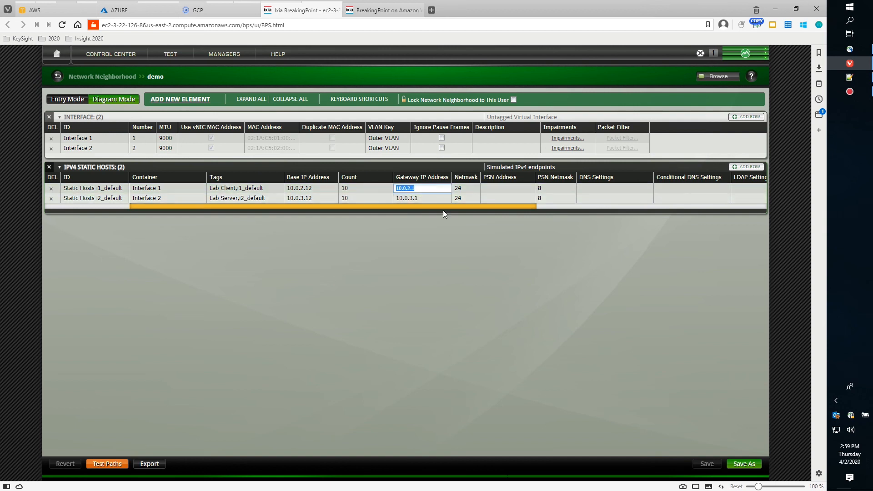
click(419, 219)
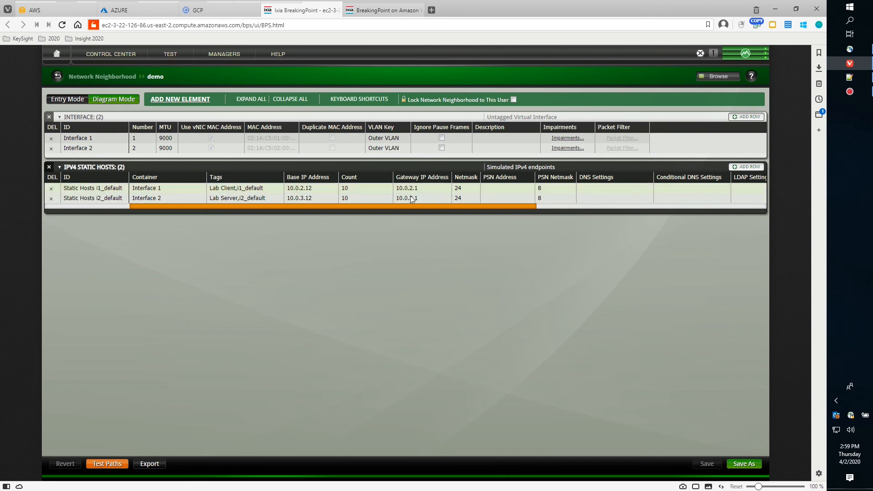
click(56, 77)
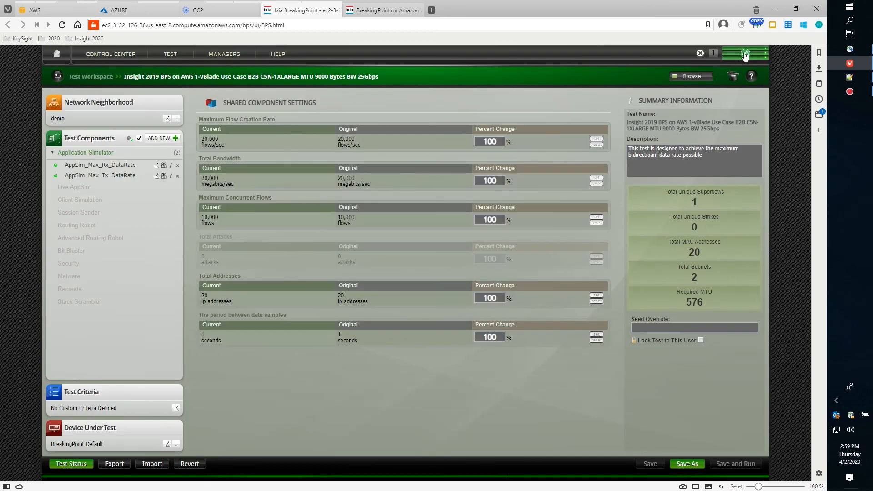
View the running test's summary statistics from port 0:1, then switch to the AWS EC2 console.
click(745, 54)
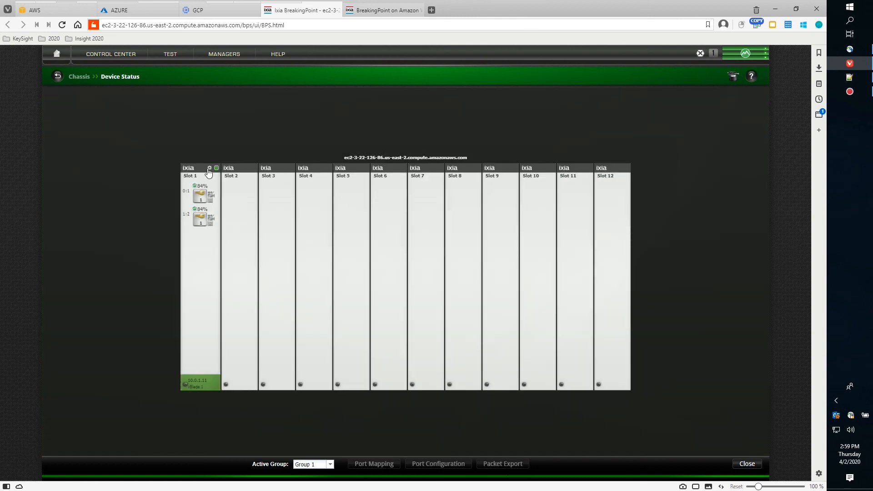
click(195, 189)
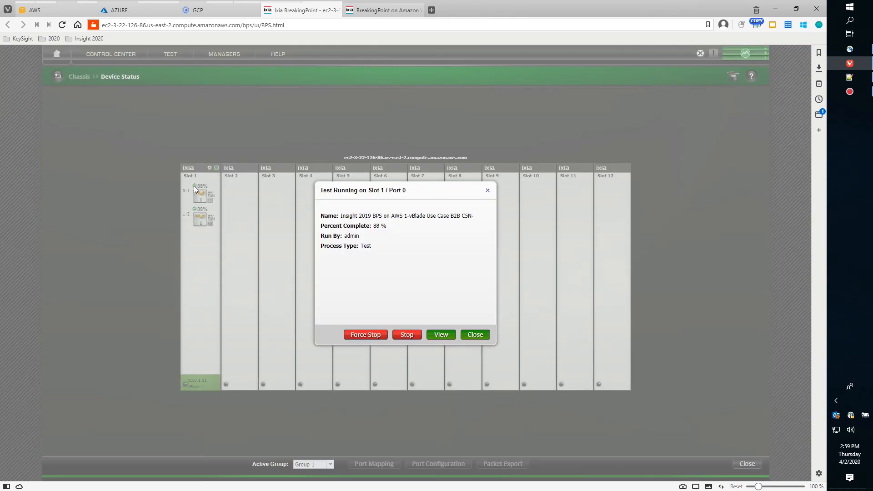
click(442, 334)
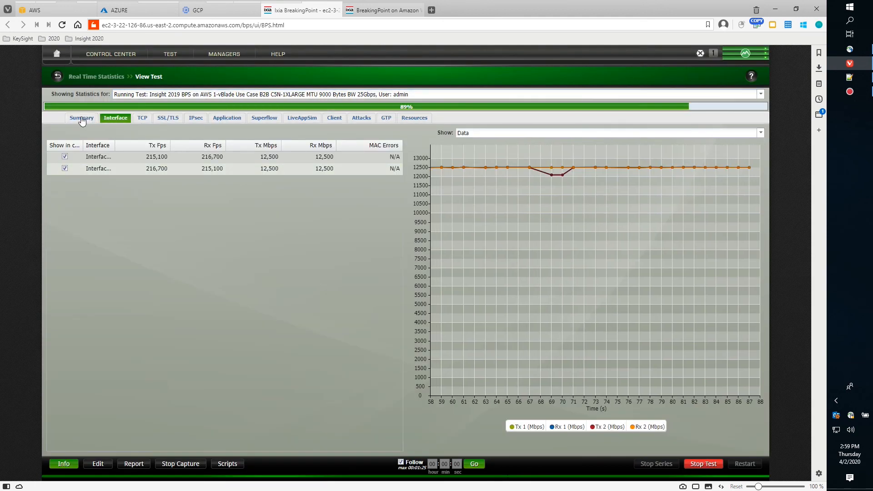
click(82, 119)
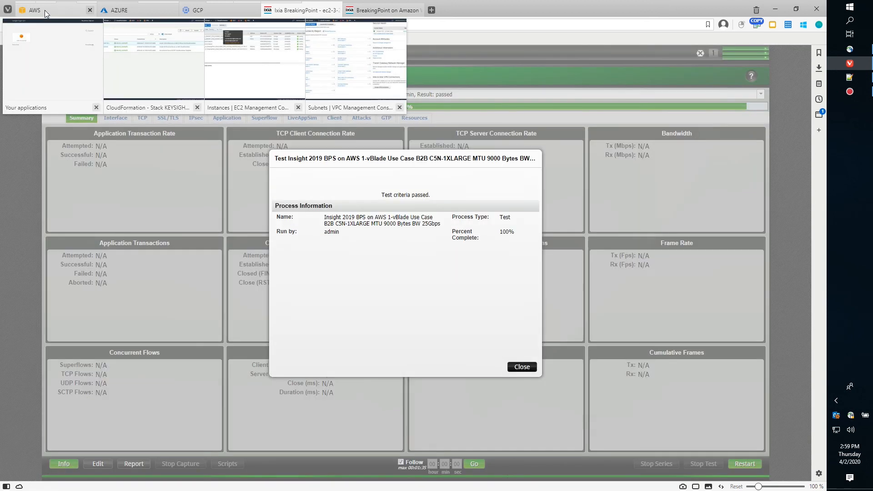
click(44, 11)
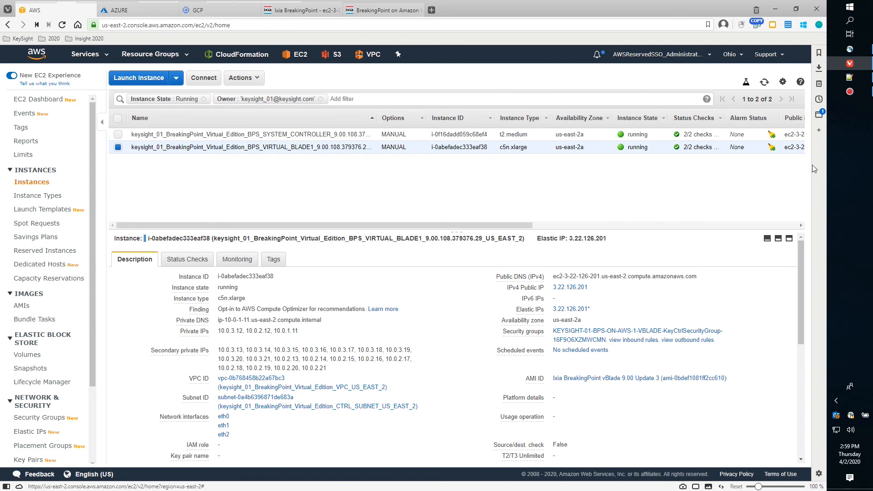
click(849, 80)
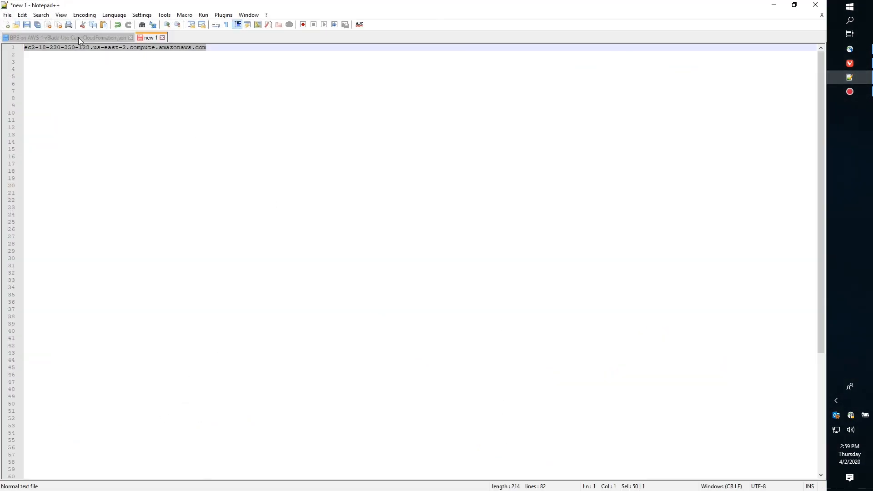
click(78, 37)
scroll(342, 208, up, 19)
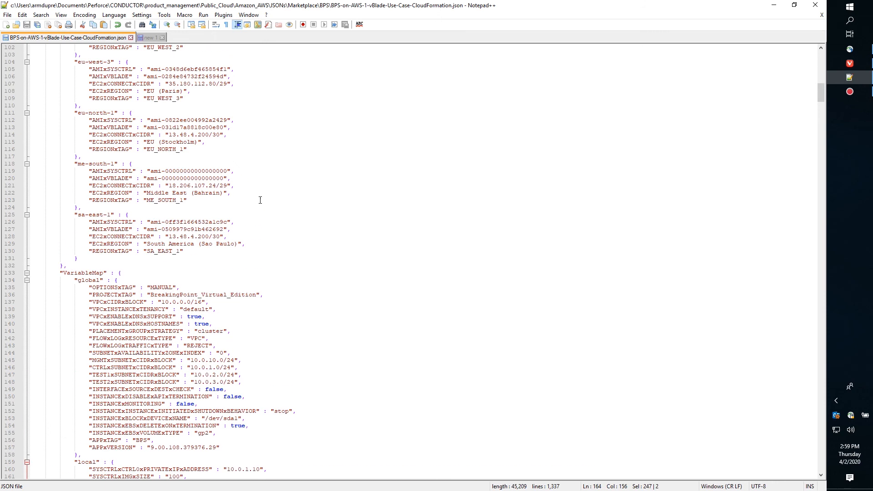
scroll(240, 178, up, 20)
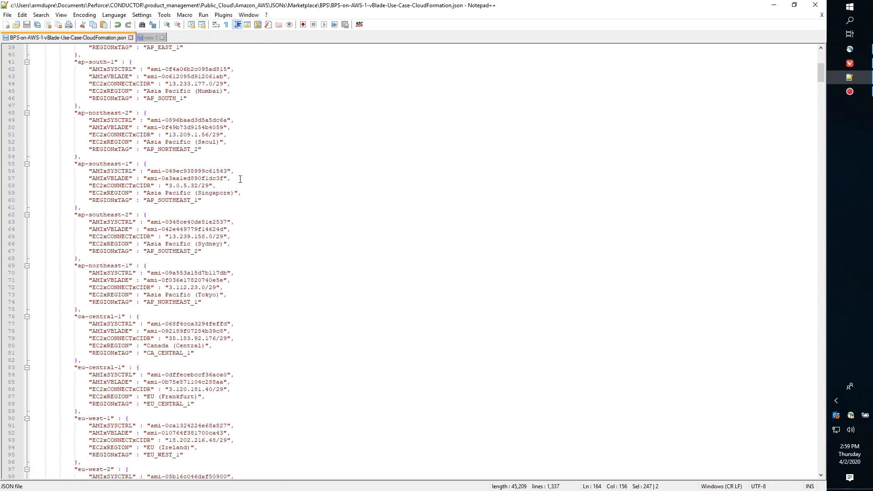
drag(821, 72, 821, 62)
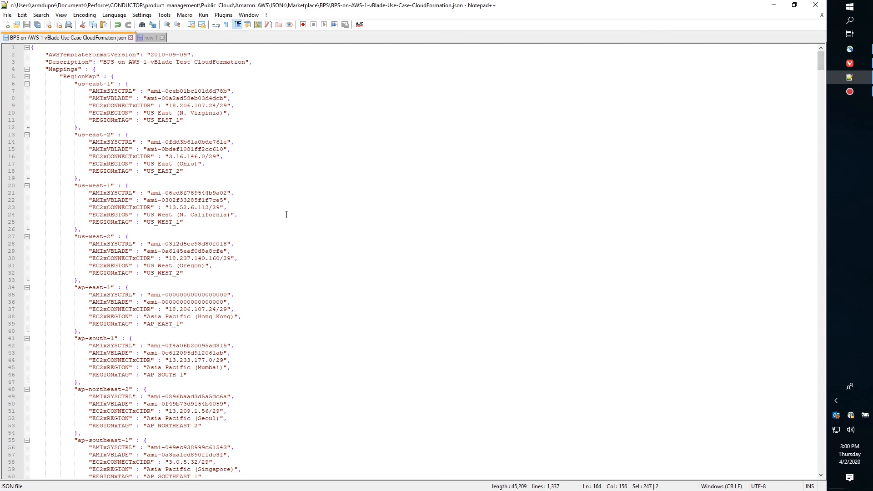
scroll(343, 277, down, 8)
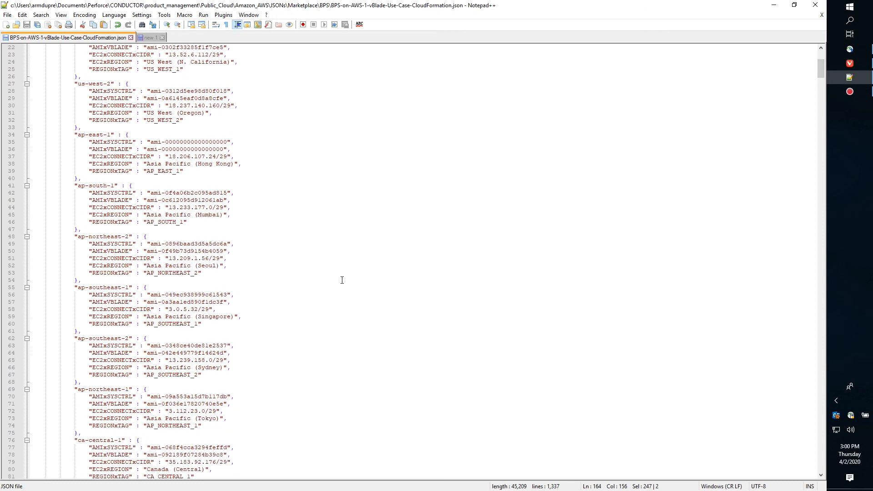
scroll(342, 280, down, 4)
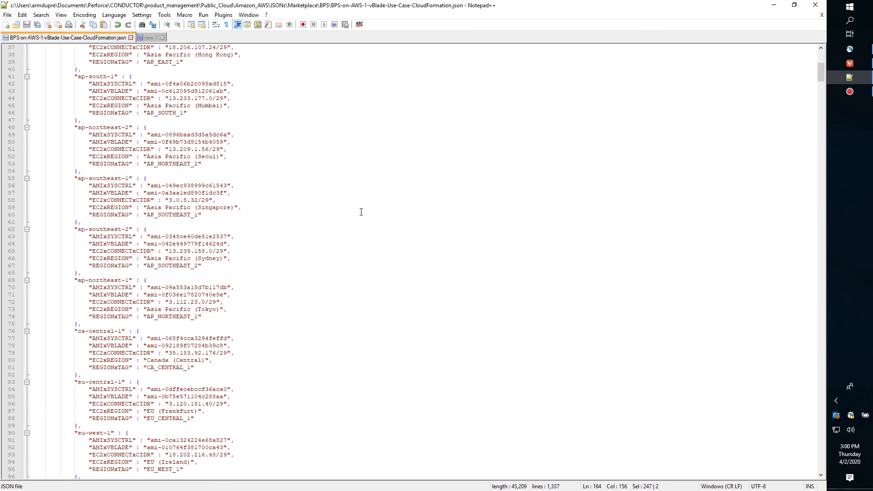
scroll(394, 163, up, 12)
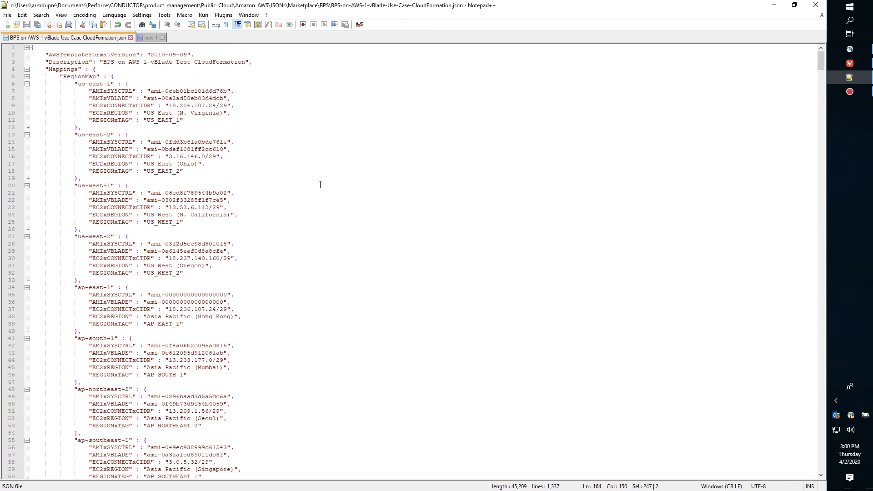
click(773, 8)
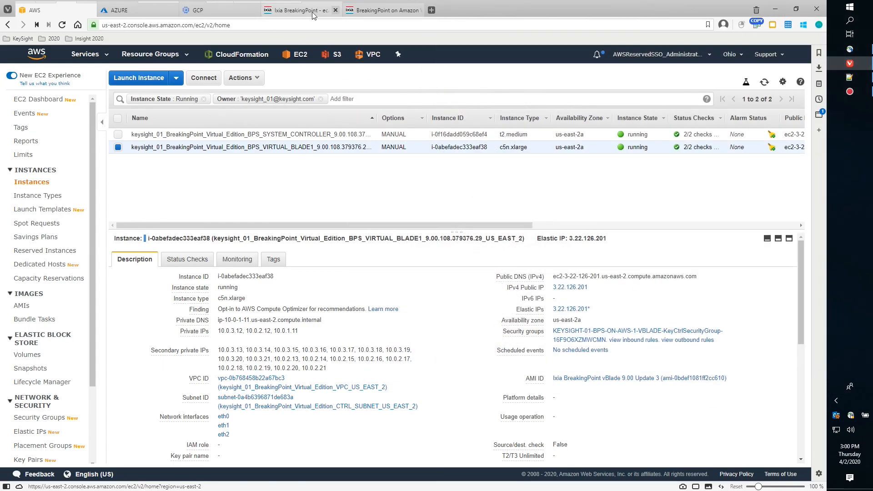
Show the BreakingPoint on Amazon data sheet page and select its web address.
mouse_move(366, 12)
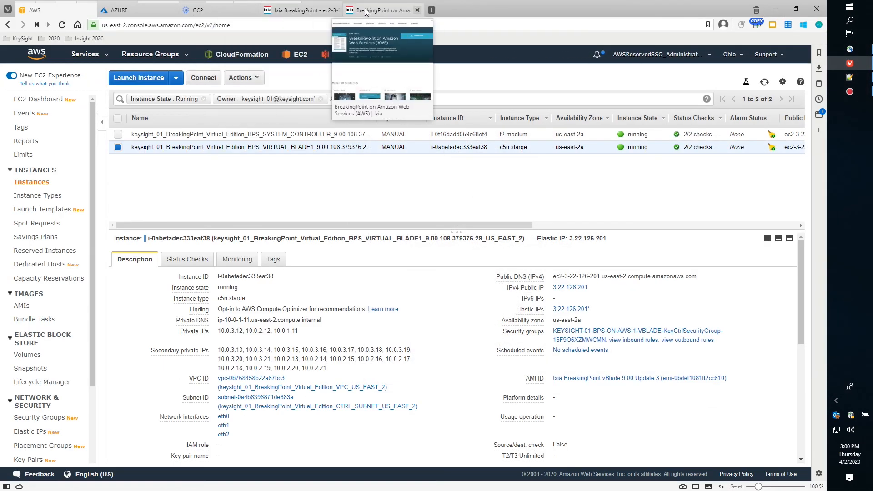
click(366, 11)
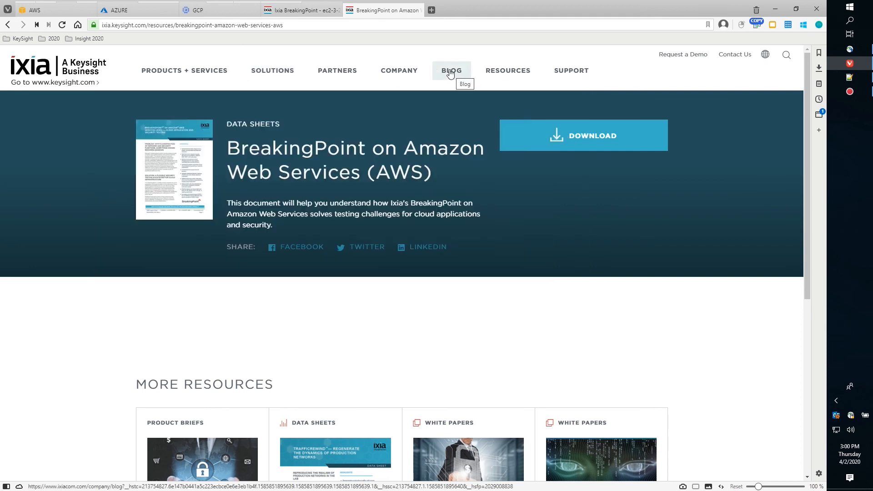
click(273, 25)
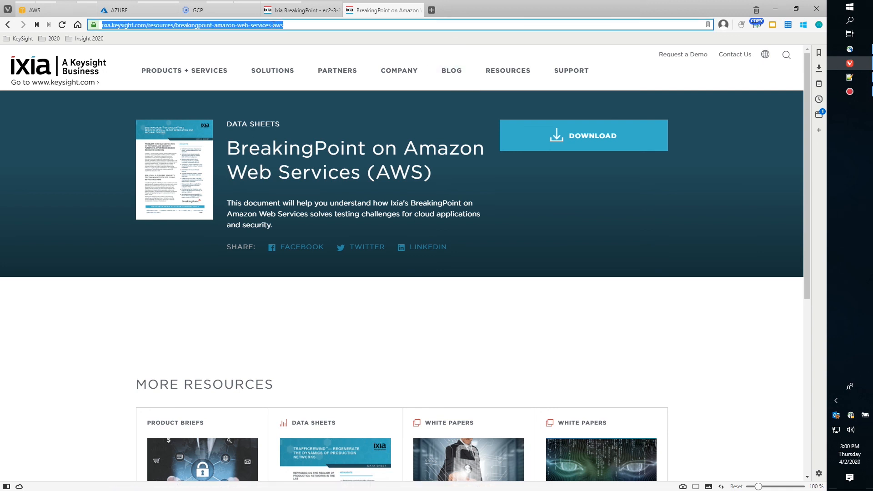
Open the Ixia Training TV YouTube channel and search its videos for 'aws'.
text(ixia tra)
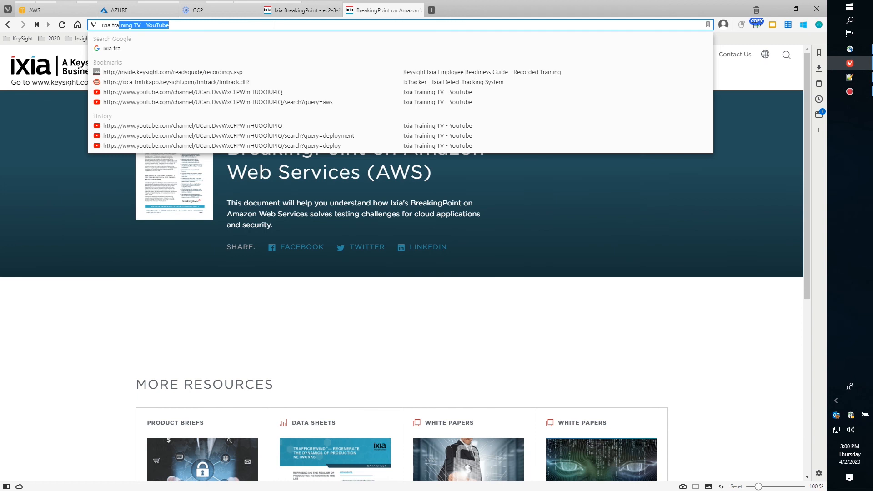
key(Return)
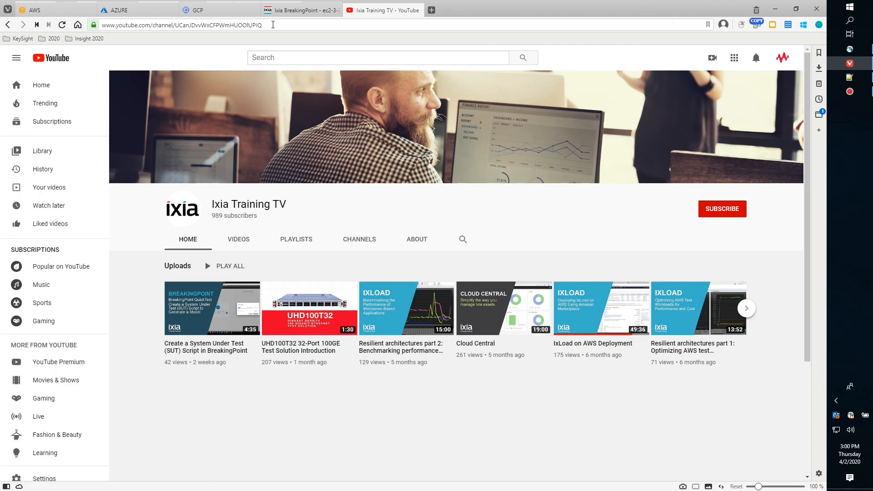
click(462, 240)
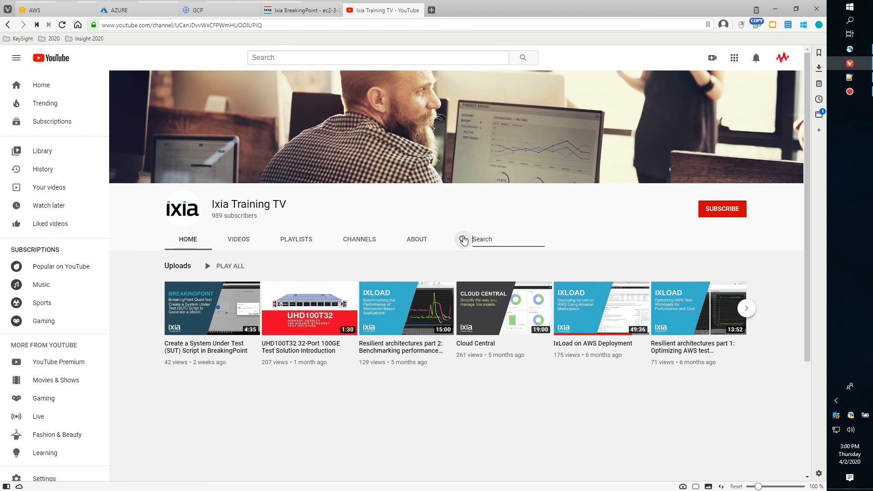
text(aws)
key(Return)
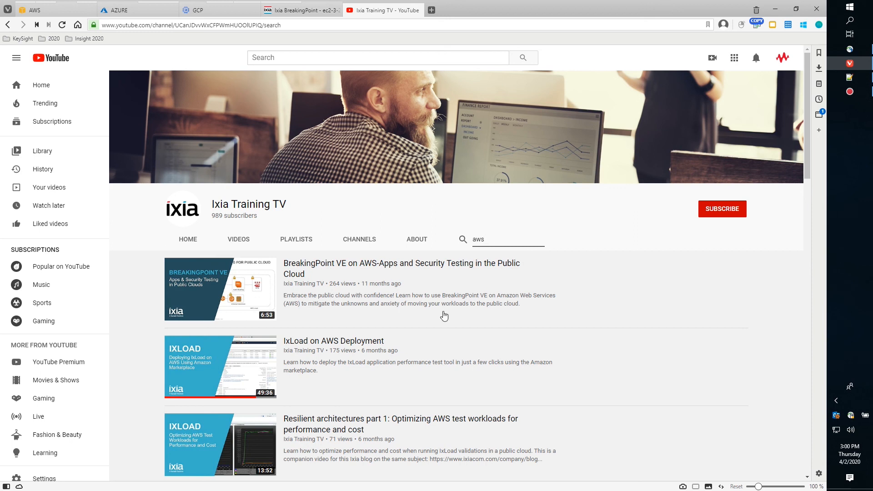
Search the channel for 'azure', then return to the passed BreakingPoint test.
click(463, 241)
text(azure)
key(Return)
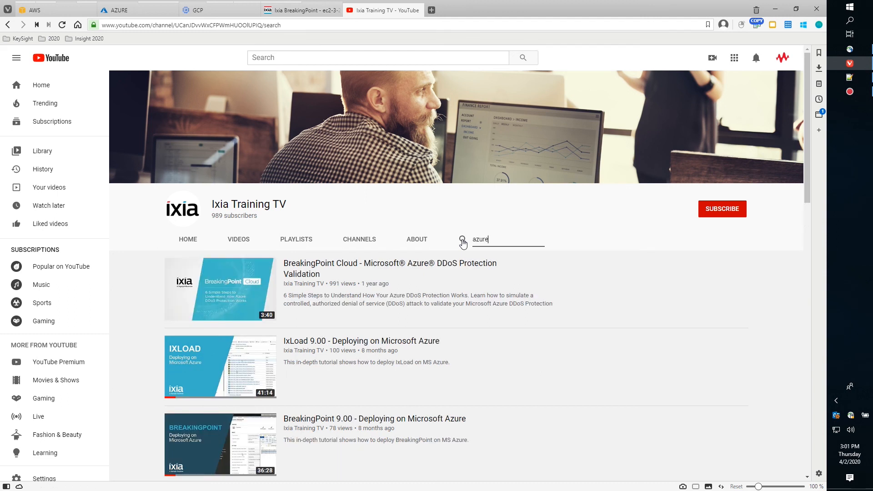
scroll(402, 422, down, 3)
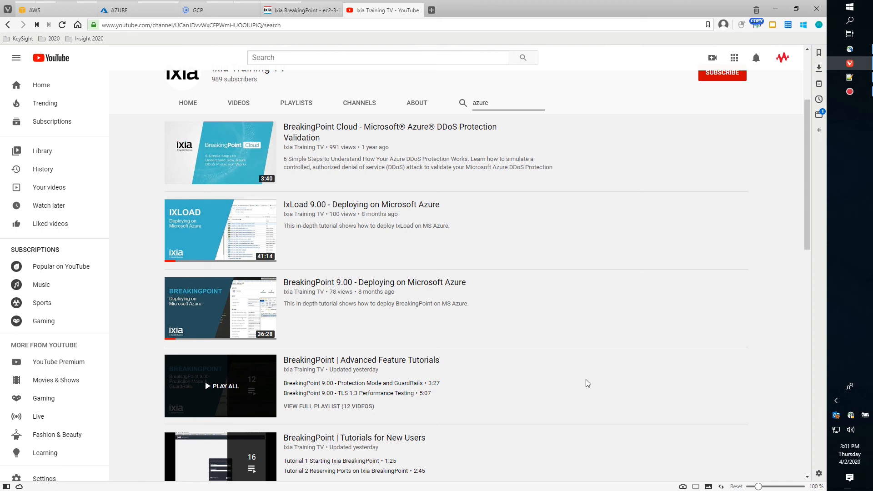
scroll(610, 275, up, 3)
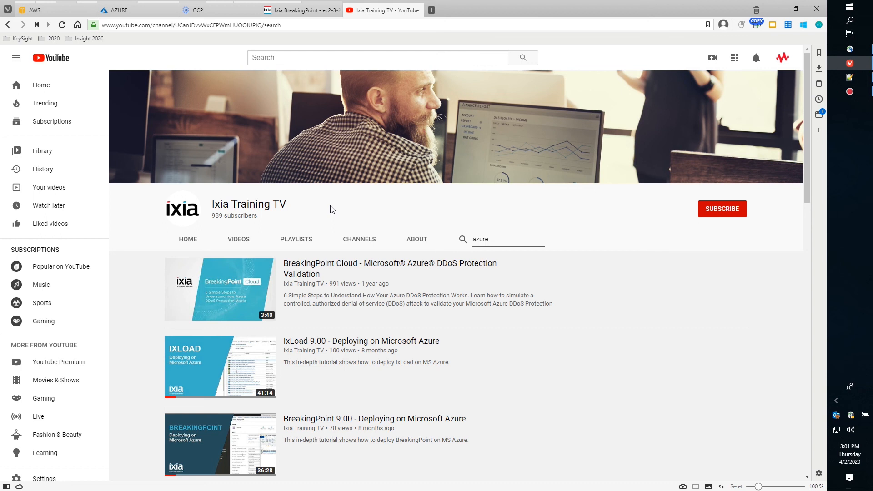
click(301, 10)
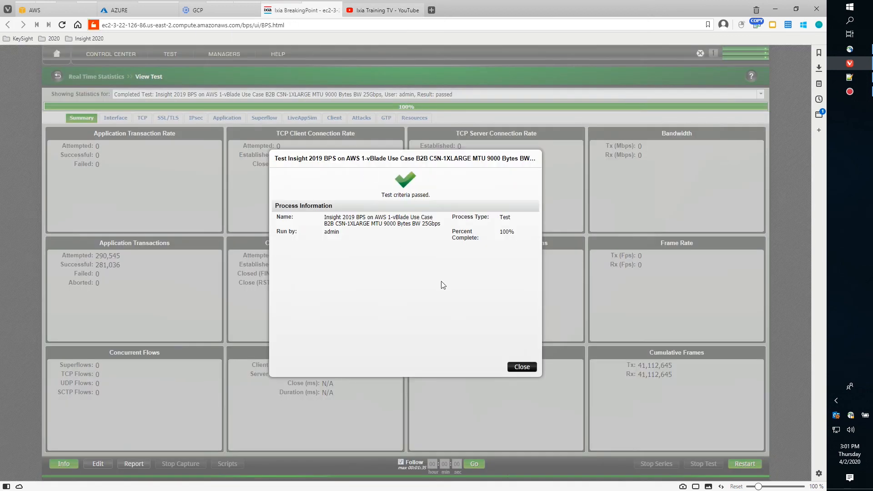